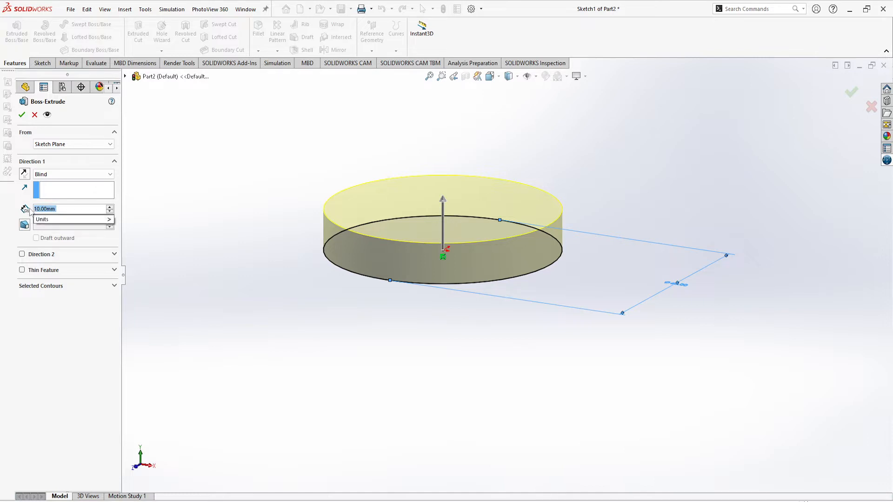
- Extrude the circle as a blind boss with a depth of 40 mm
{"action": "key", "text": "Return"}
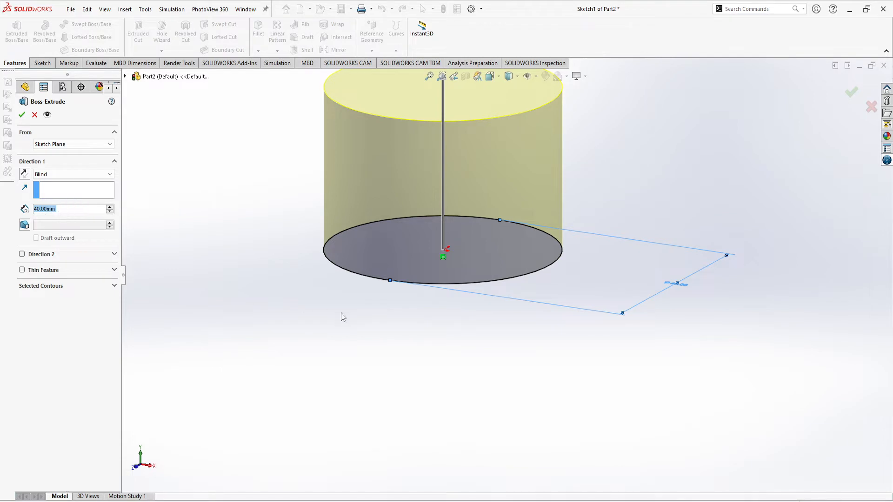
{"action": "scroll", "coordinate": [355, 316], "scroll_direction": "up", "scroll_amount": 2}
{"action": "middle_click_drag", "start_coordinate": [333, 323], "coordinate": [408, 317]}
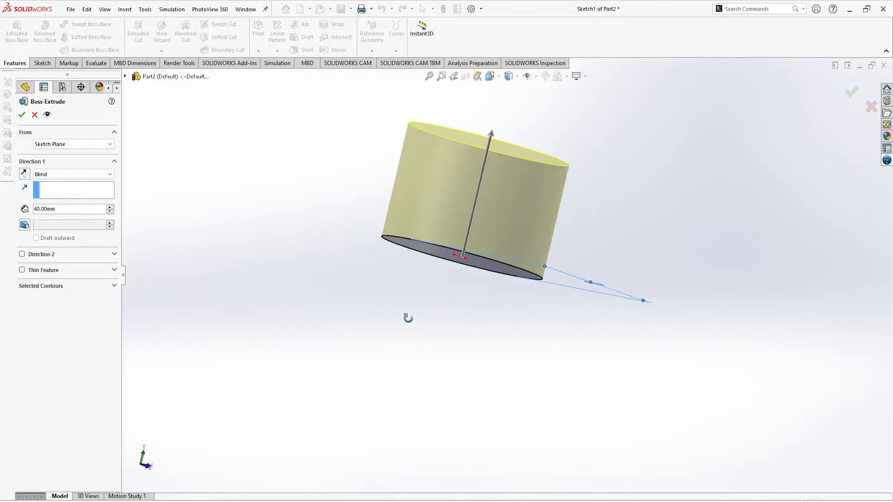
{"action": "scroll", "coordinate": [408, 317], "scroll_direction": "up", "scroll_amount": 1}
{"action": "left_click", "coordinate": [22, 115]}
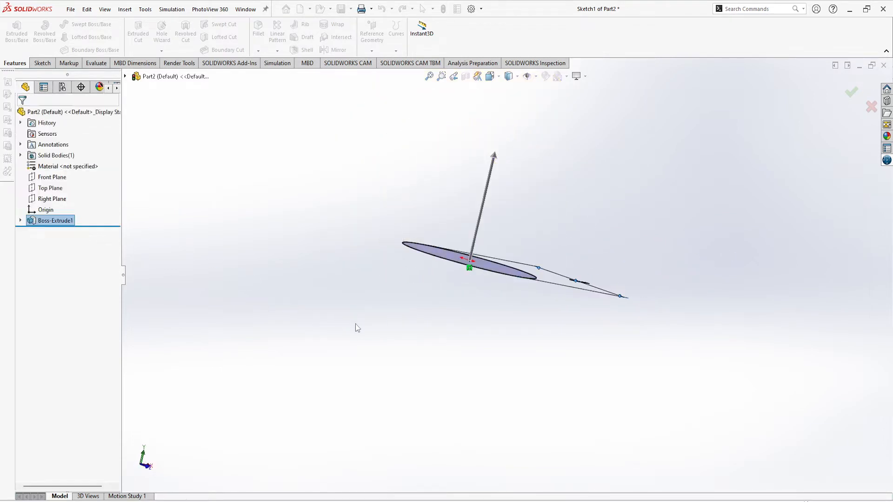
{"action": "left_click", "coordinate": [49, 177]}
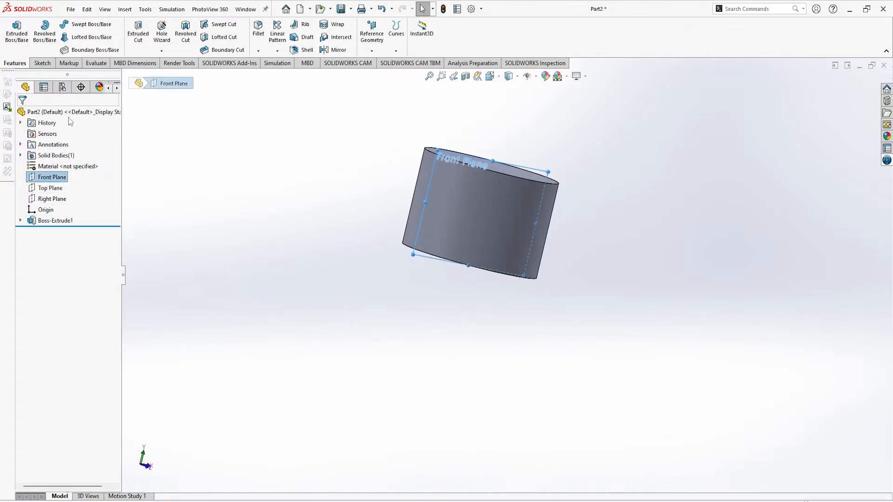
{"action": "left_click", "coordinate": [40, 63]}
{"action": "left_click", "coordinate": [13, 29]}
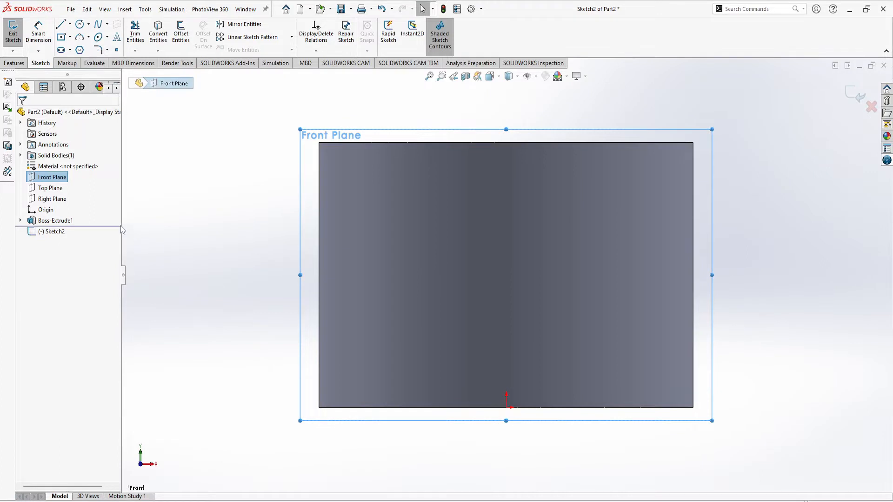
{"action": "left_click", "coordinate": [13, 32]}
- Edit the cylinder's boss extrusion and set its Direction 1 depth to 20 mm
{"action": "left_click", "coordinate": [64, 221]}
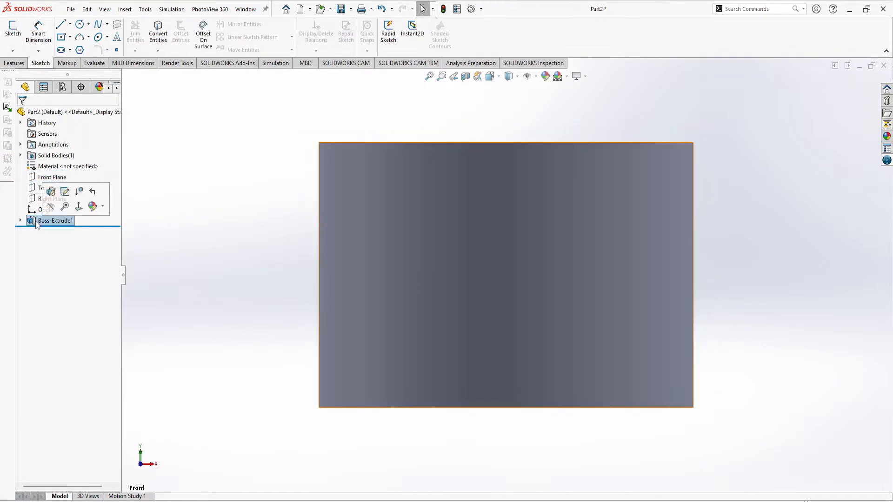
{"action": "left_click", "coordinate": [20, 220]}
{"action": "left_click", "coordinate": [52, 232]}
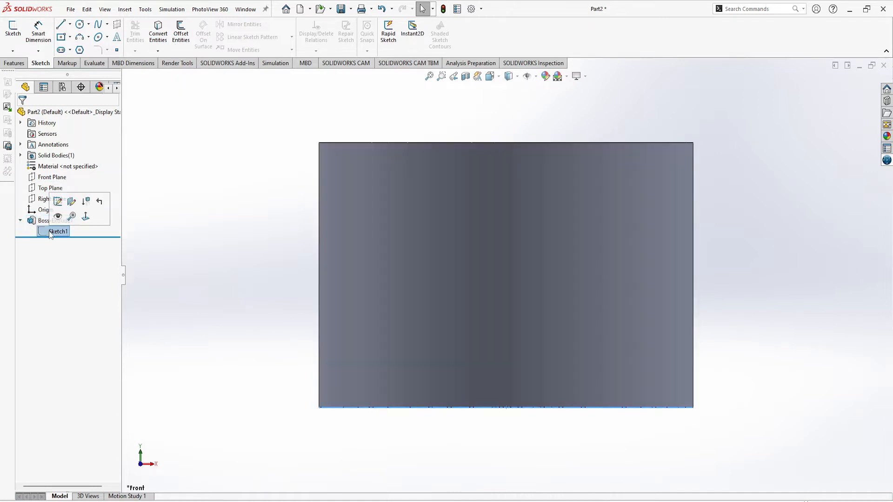
{"action": "left_click", "coordinate": [45, 222]}
{"action": "left_click", "coordinate": [46, 193]}
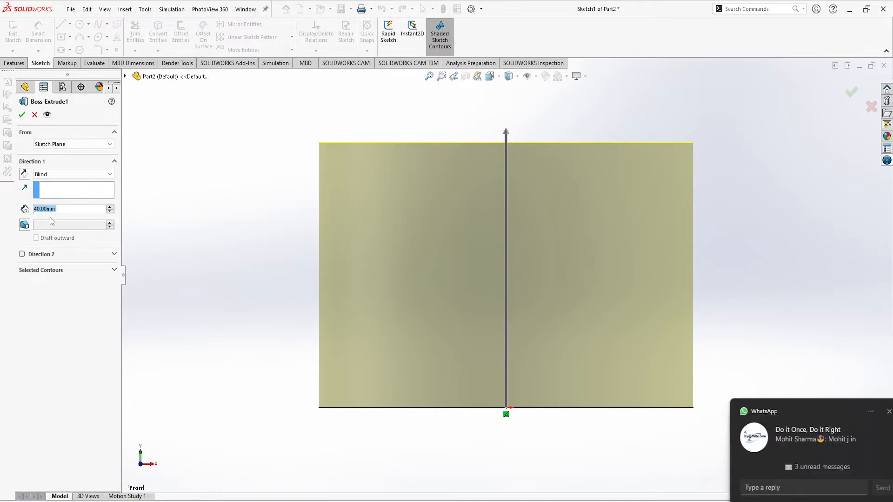
{"action": "type", "text": "20"}
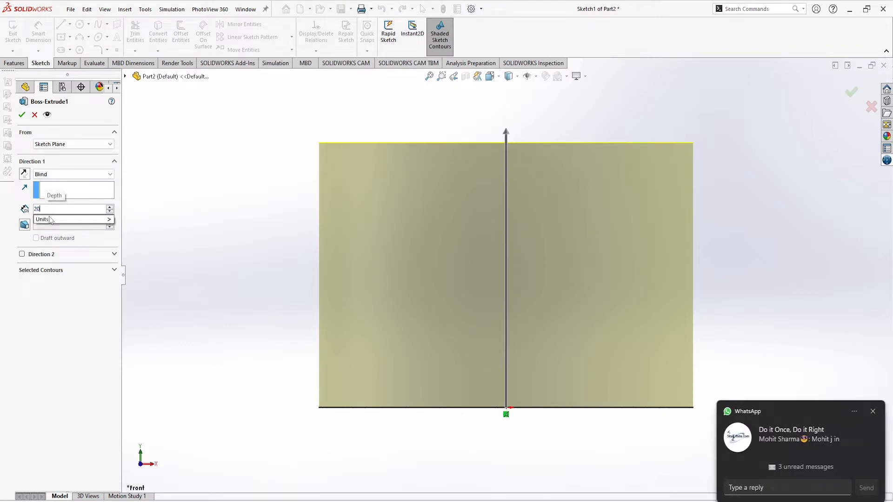
{"action": "mouse_move", "coordinate": [56, 224]}
{"action": "left_click", "coordinate": [46, 298]}
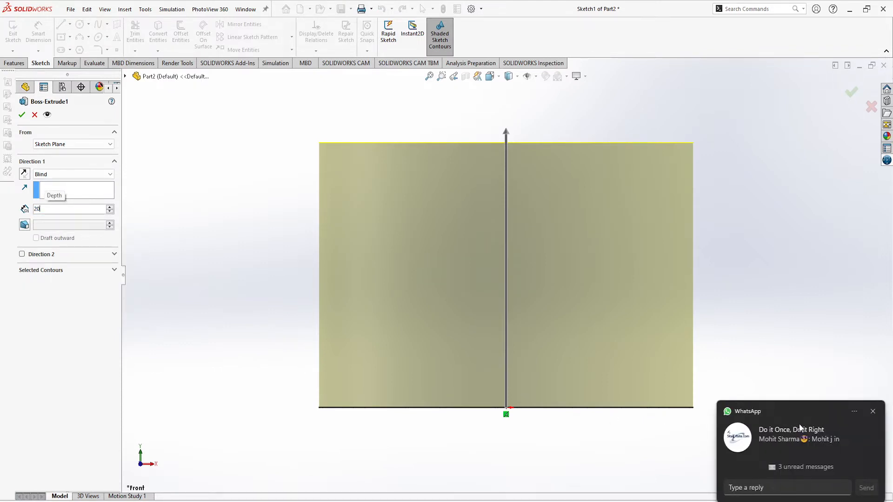
- Dismiss the WhatsApp notification and turn off the computer's Wi-Fi
{"action": "left_click", "coordinate": [873, 413]}
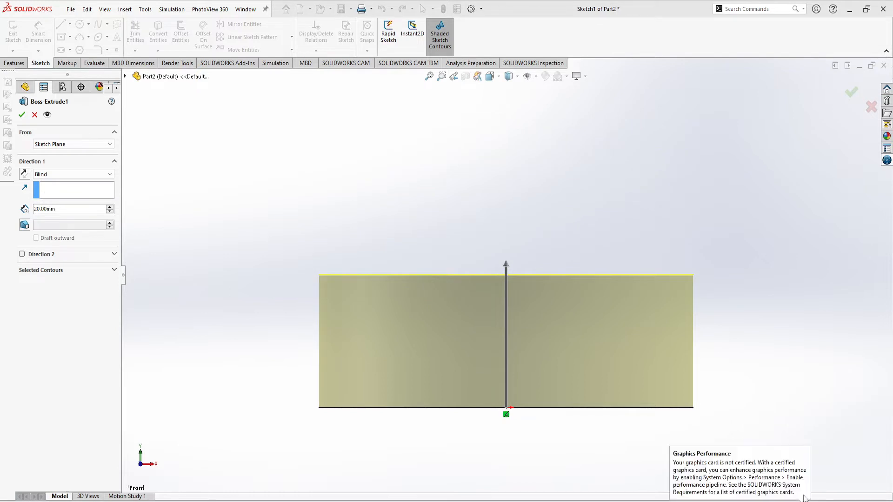
{"action": "left_click", "coordinate": [806, 501]}
{"action": "left_click", "coordinate": [806, 501]}
{"action": "left_click", "coordinate": [806, 501]}
{"action": "left_click", "coordinate": [767, 335]}
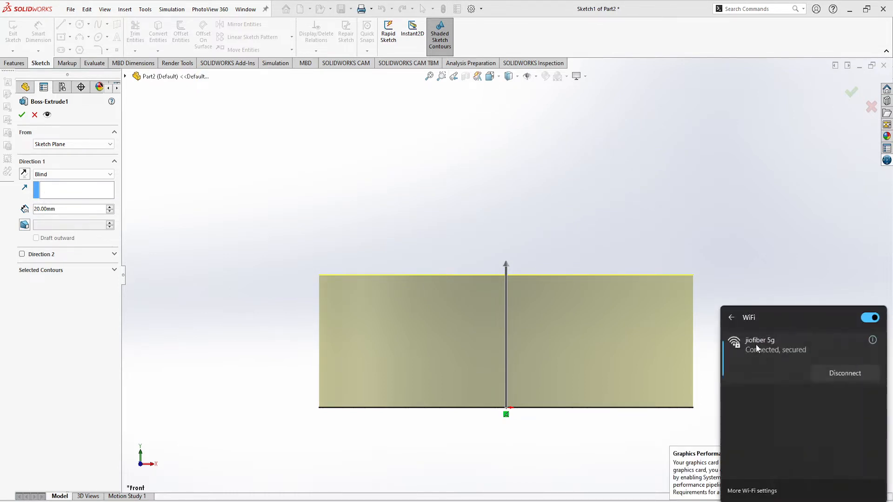
{"action": "left_click", "coordinate": [868, 321]}
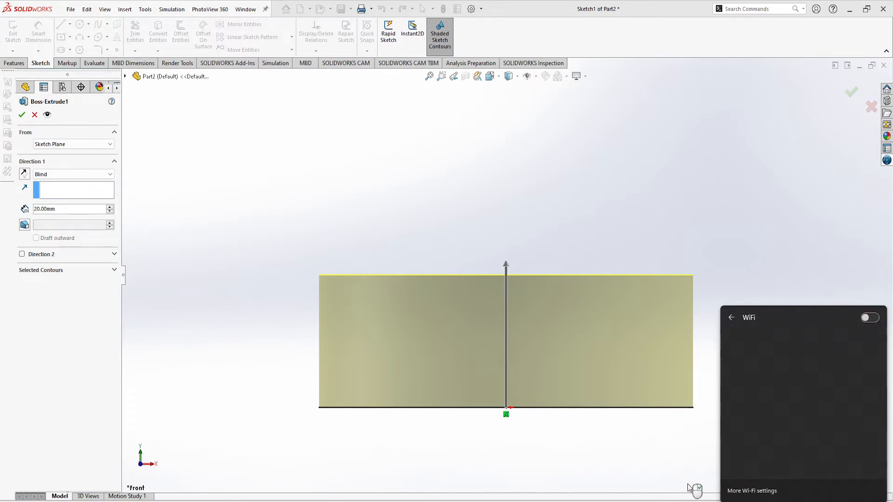
{"action": "left_click", "coordinate": [622, 455]}
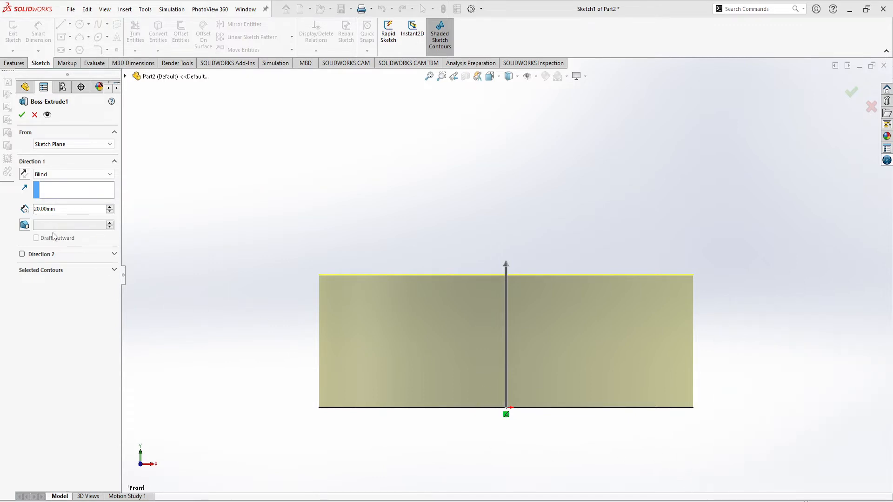
- Enable Direction 2 for the cylinder's extrusion with a blind depth of 20 mm
{"action": "left_click", "coordinate": [22, 255]}
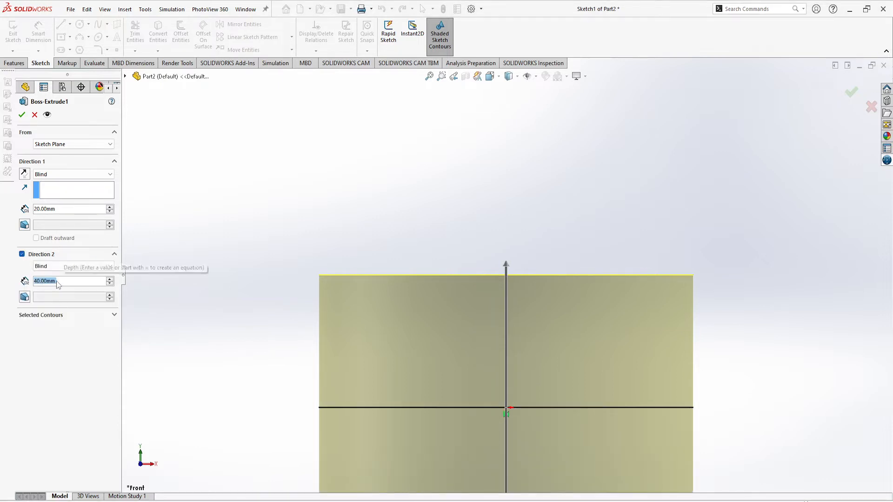
{"action": "type", "text": "20"}
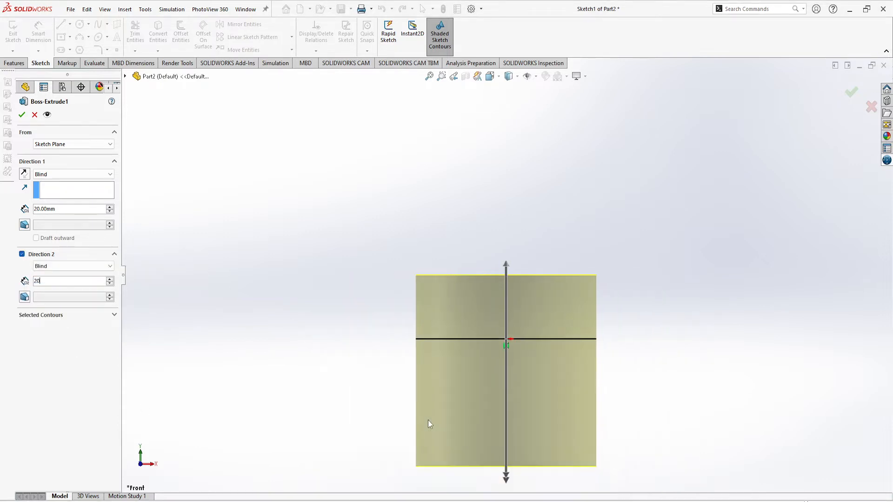
{"action": "key", "text": "Return"}
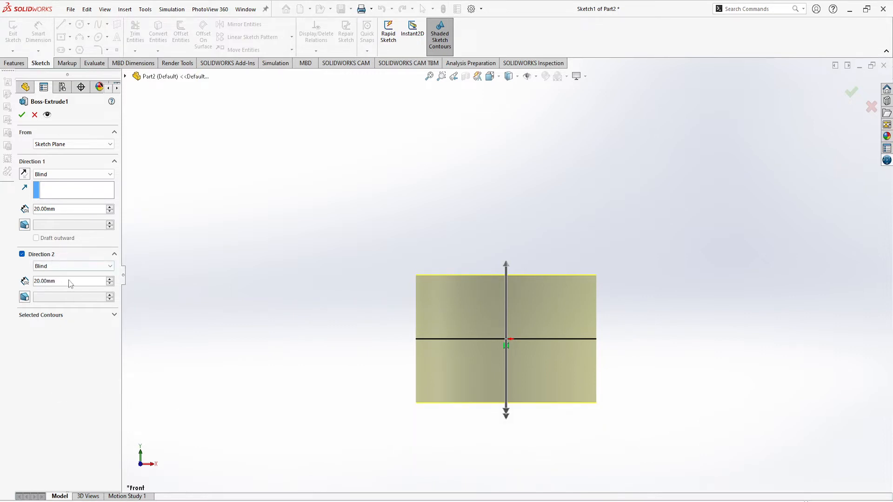
- Set the extrusion depth to 25 mm in both Direction 1 and Direction 2 and accept the edited feature
{"action": "left_click", "coordinate": [38, 209]}
{"action": "key", "text": "Delete"}
{"action": "type", "text": "5"}
{"action": "left_click", "coordinate": [37, 281]}
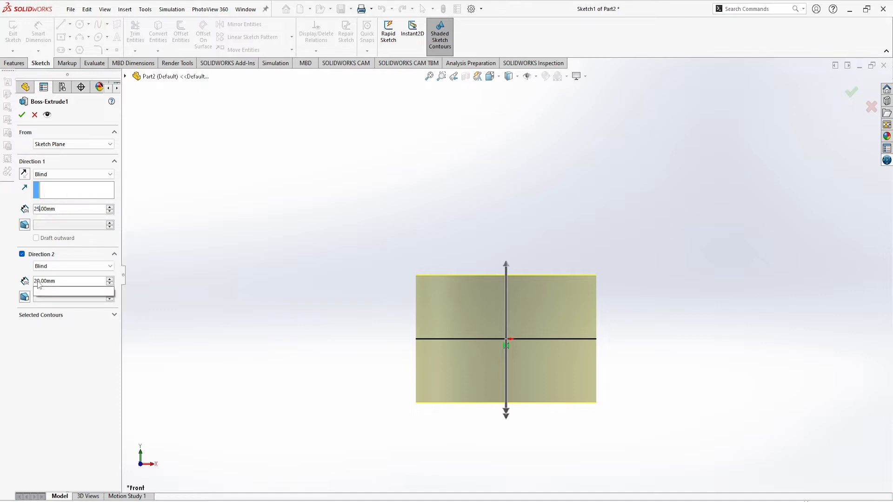
{"action": "key", "text": "Delete"}
{"action": "type", "text": "5"}
{"action": "left_click", "coordinate": [39, 337]}
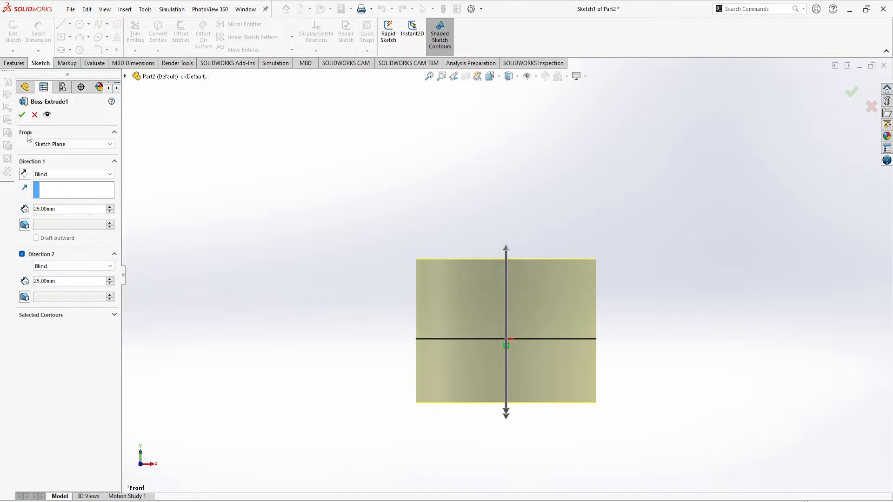
{"action": "left_click", "coordinate": [22, 115]}
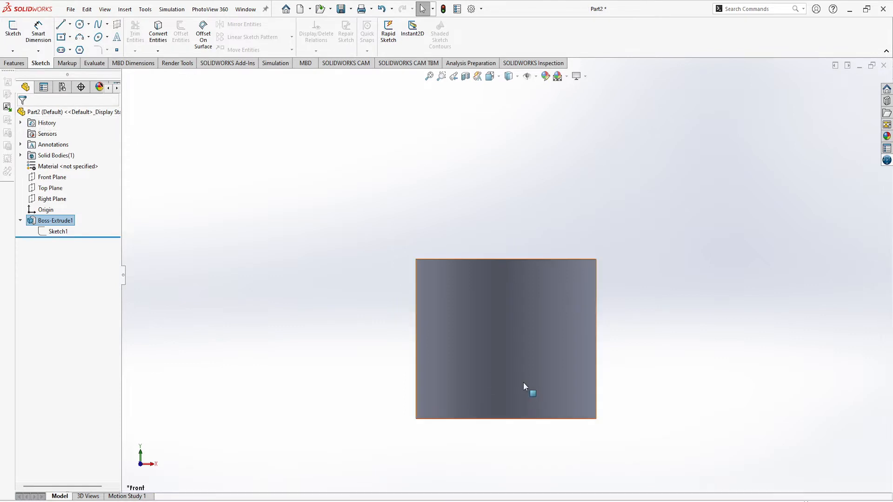
- Sketch a center rectangle about 4.5 mm wide and 48 mm tall on the Front Plane, centred on the origin
{"action": "left_click", "coordinate": [21, 221]}
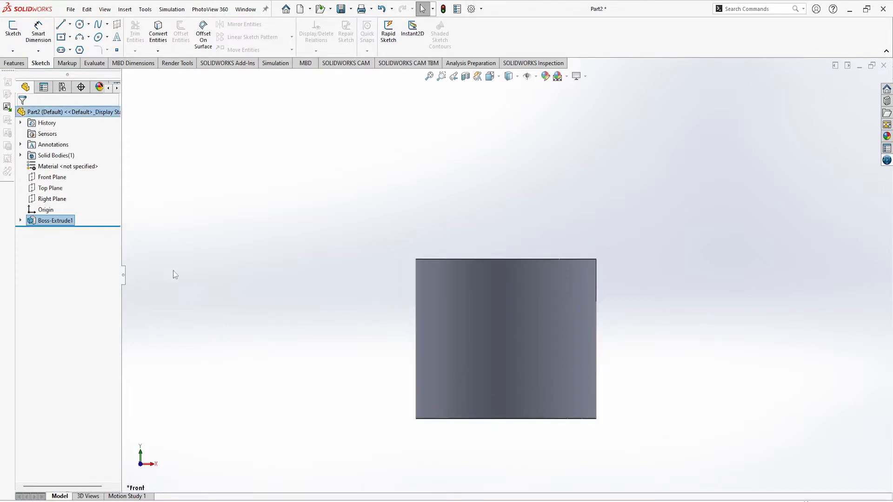
{"action": "left_click", "coordinate": [55, 178]}
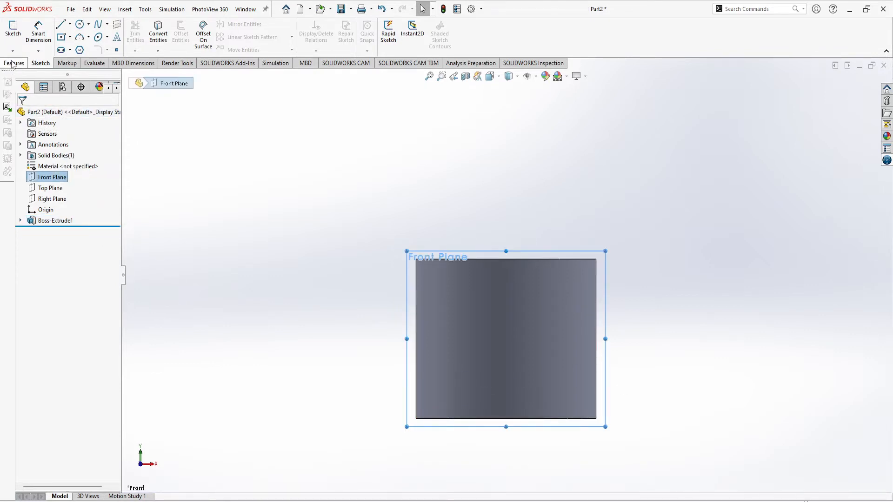
{"action": "left_click", "coordinate": [13, 29]}
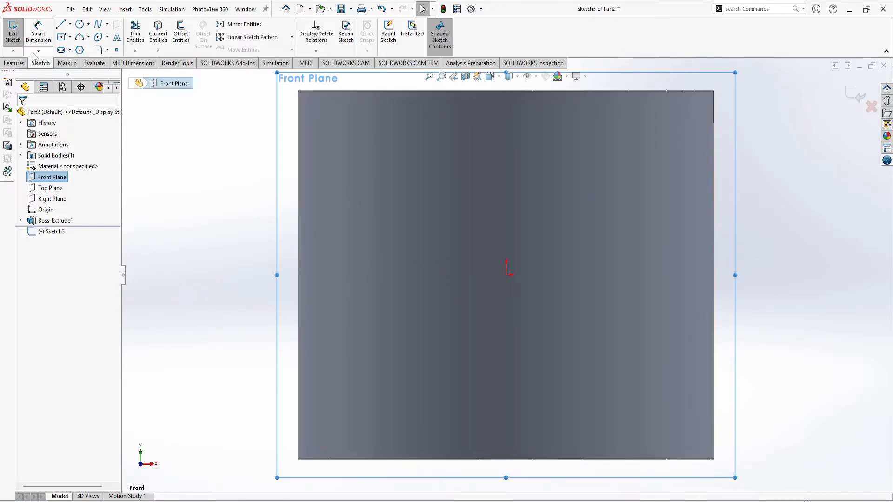
{"action": "left_click", "coordinate": [70, 37]}
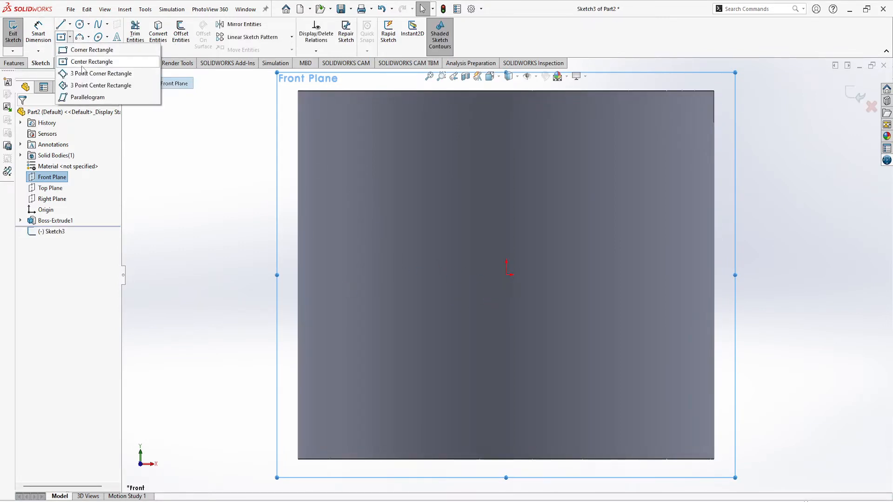
{"action": "left_click", "coordinate": [84, 66]}
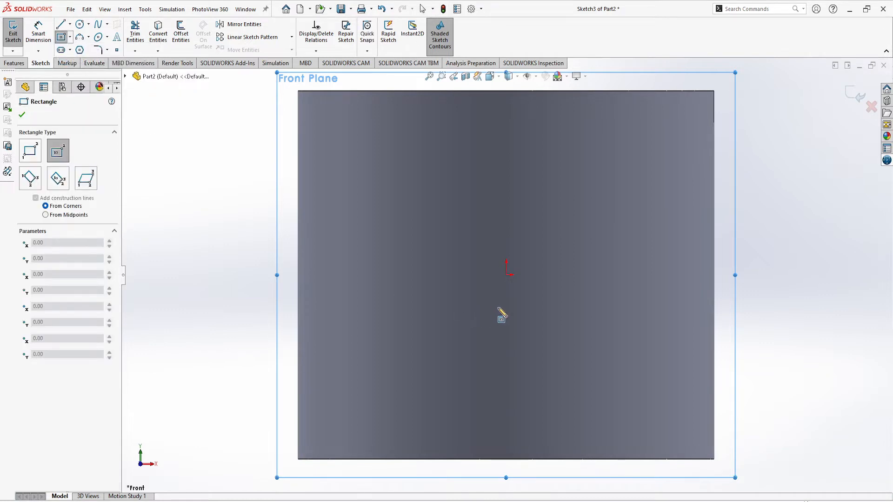
{"action": "scroll", "coordinate": [506, 279], "scroll_direction": "up", "scroll_amount": 1}
{"action": "left_click", "coordinate": [506, 274]}
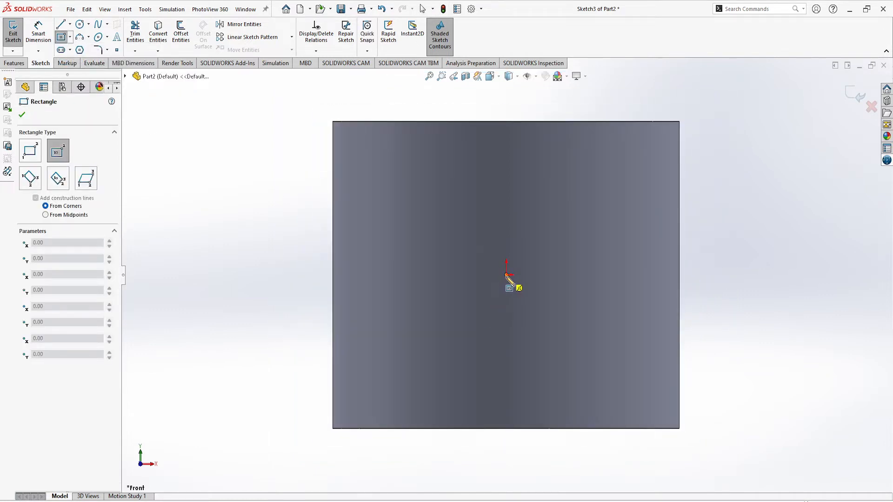
{"action": "left_click", "coordinate": [519, 421]}
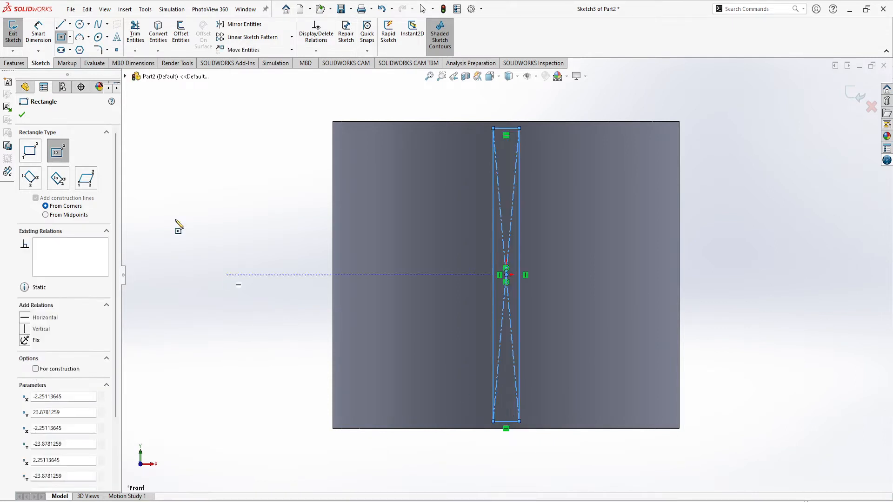
- Dimension the rectangle's width to 1 mm
{"action": "left_click", "coordinate": [38, 33]}
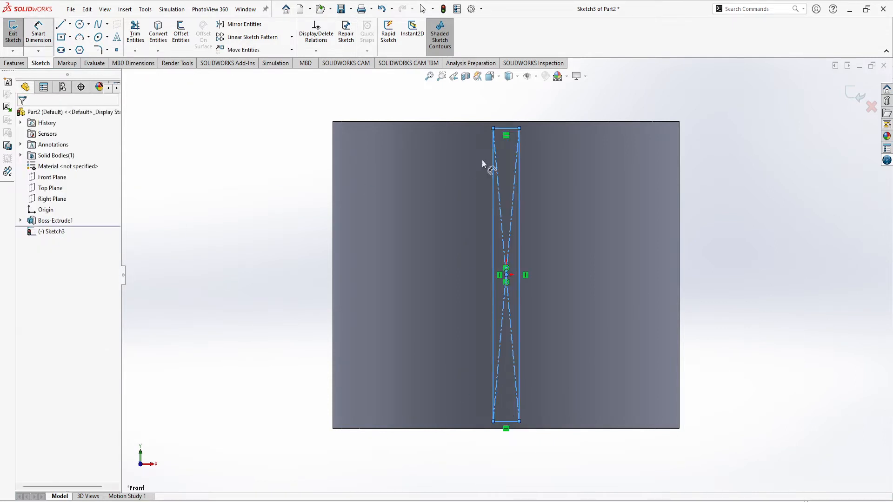
{"action": "left_click", "coordinate": [509, 130]}
{"action": "left_click", "coordinate": [512, 101]}
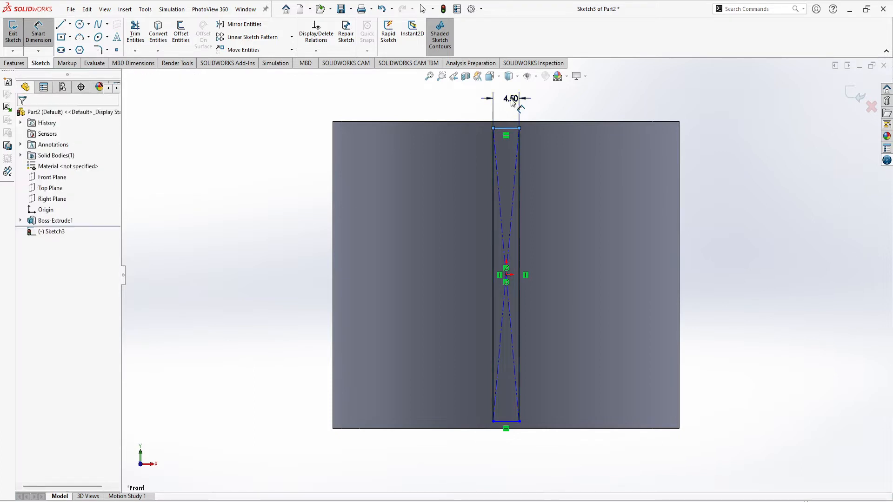
{"action": "type", "text": "6"}
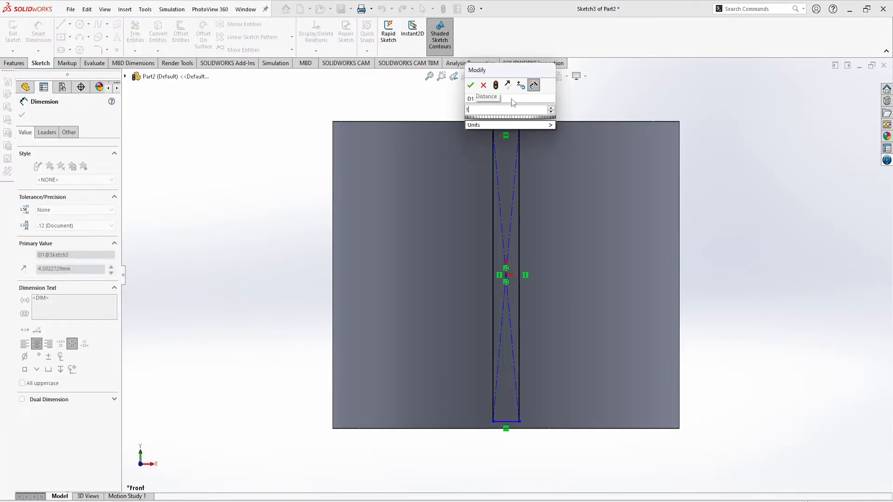
{"action": "key", "text": "Return"}
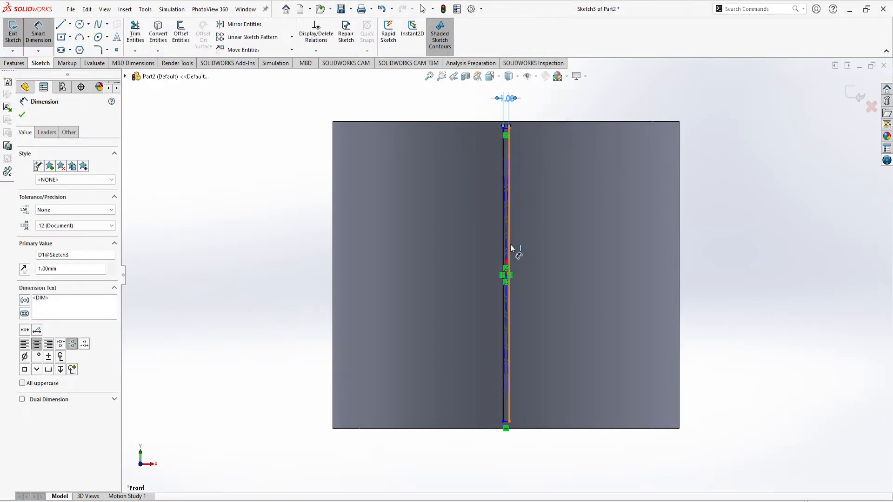
- Dimension the gap between the rectangle's top edge and the cylinder's top edge to 1 mm
{"action": "scroll", "coordinate": [531, 344], "scroll_direction": "up", "scroll_amount": 1}
{"action": "scroll", "coordinate": [509, 143], "scroll_direction": "down", "scroll_amount": 4}
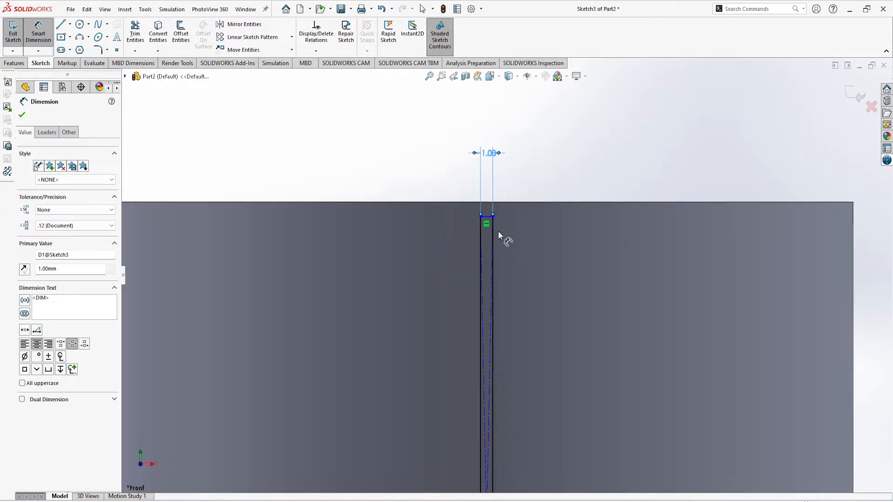
{"action": "left_click", "coordinate": [487, 216]}
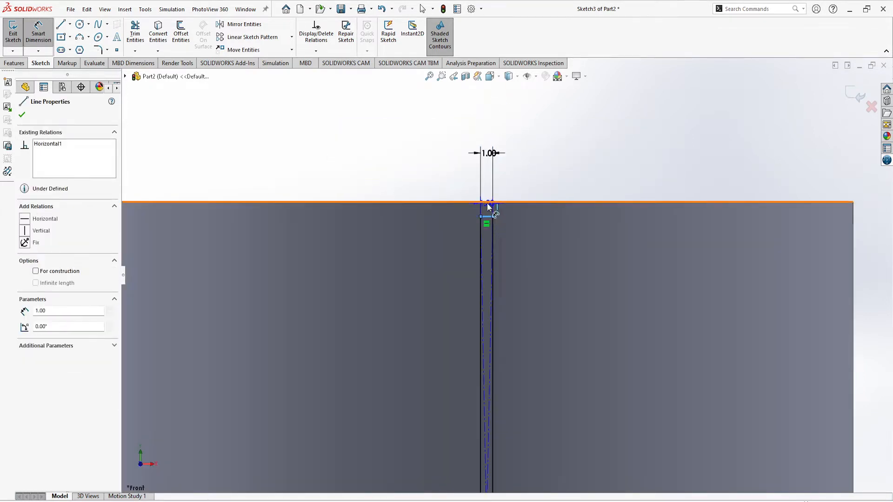
{"action": "left_click", "coordinate": [488, 204]}
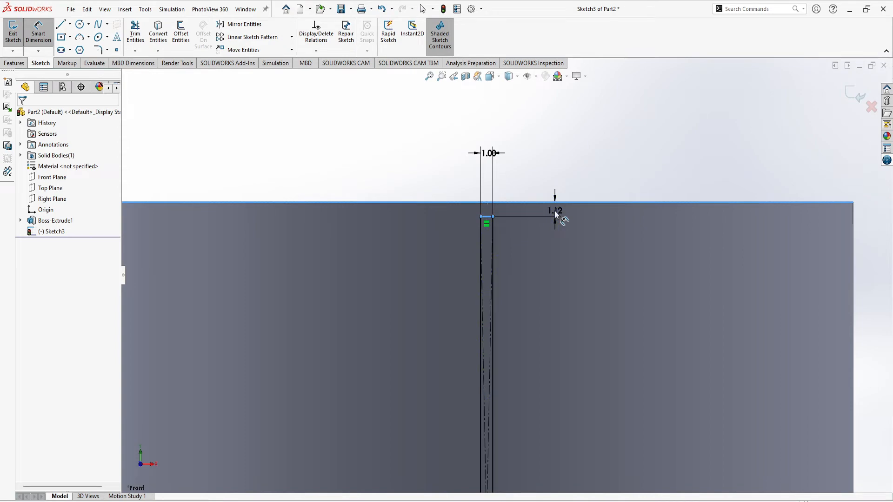
{"action": "left_click", "coordinate": [556, 213]}
{"action": "type", "text": "1"}
{"action": "key", "text": "Return"}
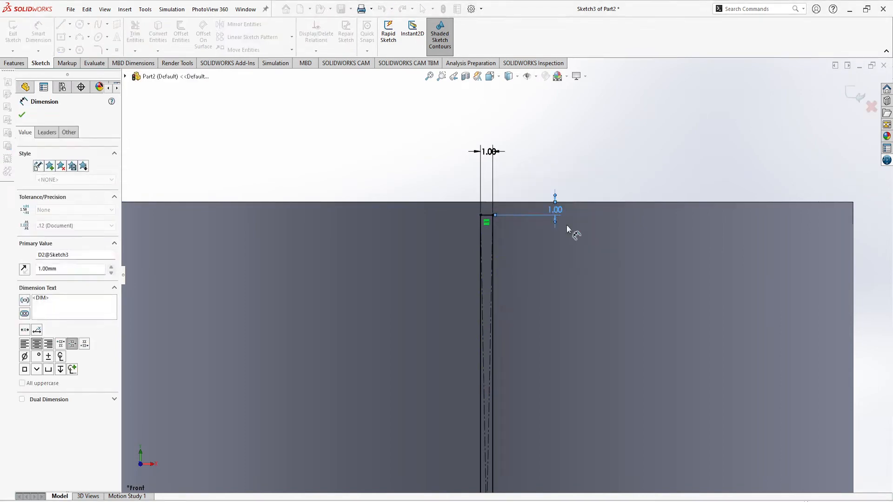
- Finish dimensioning the narrow vertical rectangle and close its sketch on the Front Plane
{"action": "scroll", "coordinate": [565, 275], "scroll_direction": "up", "scroll_amount": 3}
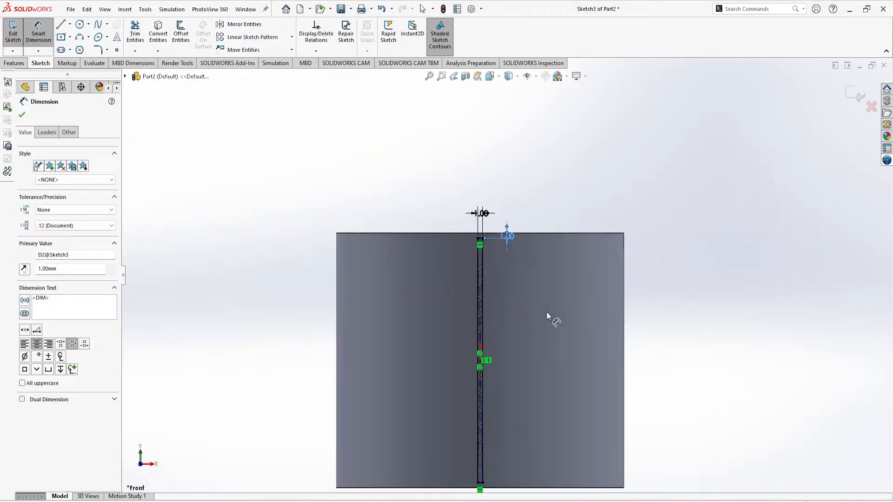
{"action": "scroll", "coordinate": [546, 311], "scroll_direction": "up", "scroll_amount": 2}
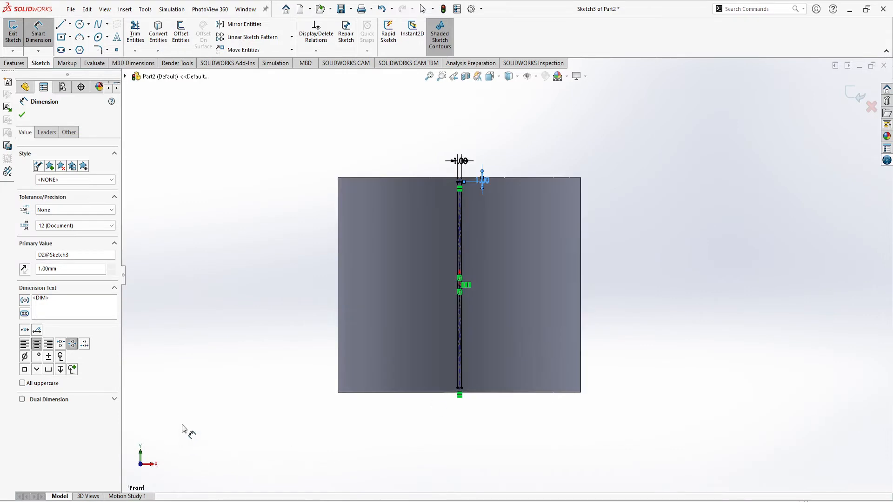
{"action": "left_click", "coordinate": [22, 115]}
{"action": "scroll", "coordinate": [215, 339], "scroll_direction": "up", "scroll_amount": 3}
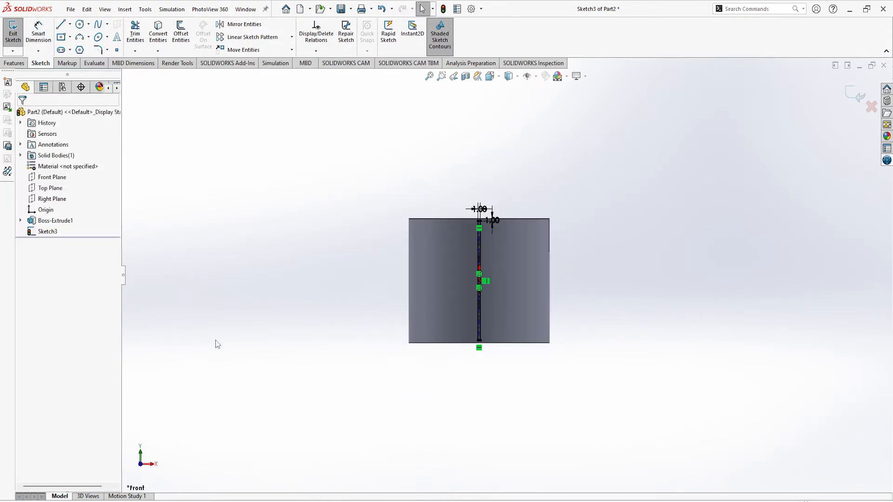
{"action": "middle_click_drag", "start_coordinate": [217, 339], "coordinate": [278, 359]}
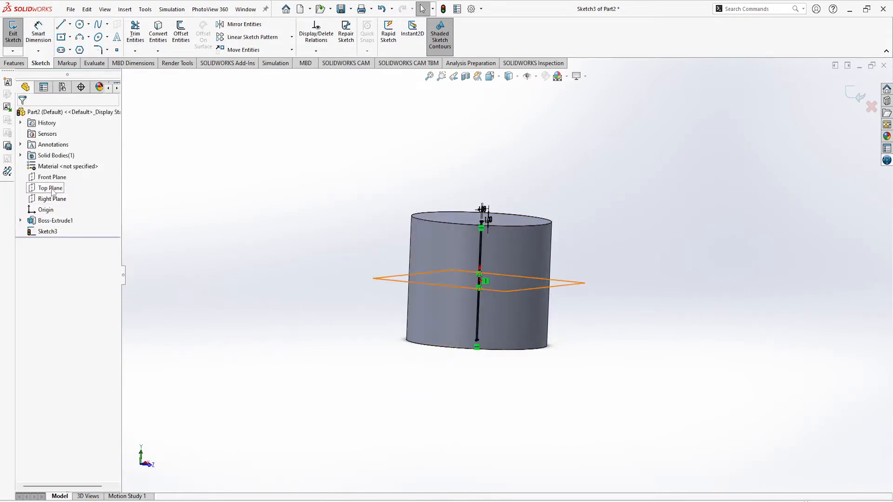
{"action": "left_click", "coordinate": [51, 177]}
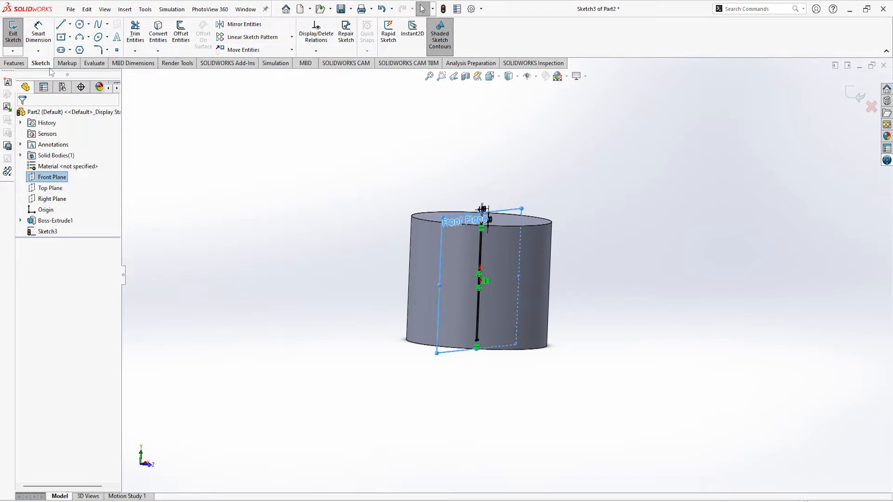
{"action": "left_click", "coordinate": [18, 64]}
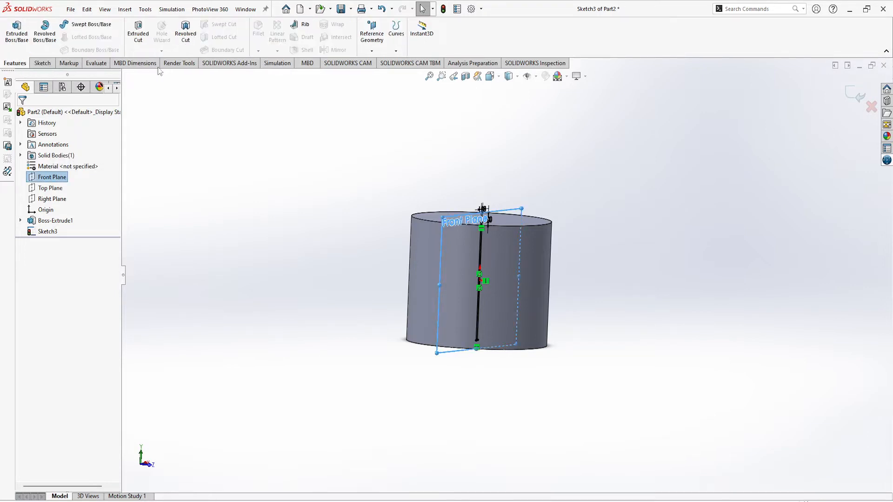
{"action": "left_click", "coordinate": [852, 97]}
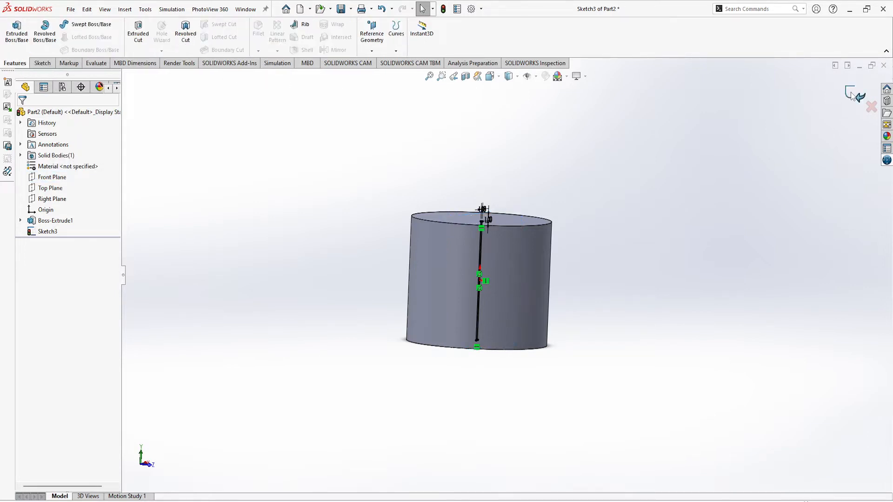
- Create a reference plane offset 125 mm from the Front Plane
{"action": "left_click", "coordinate": [51, 177]}
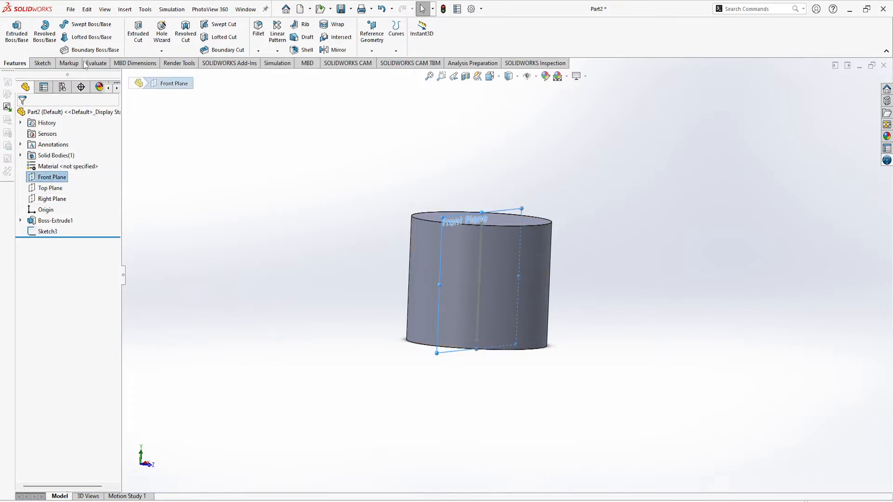
{"action": "left_click", "coordinate": [371, 50]}
{"action": "left_click", "coordinate": [381, 64]}
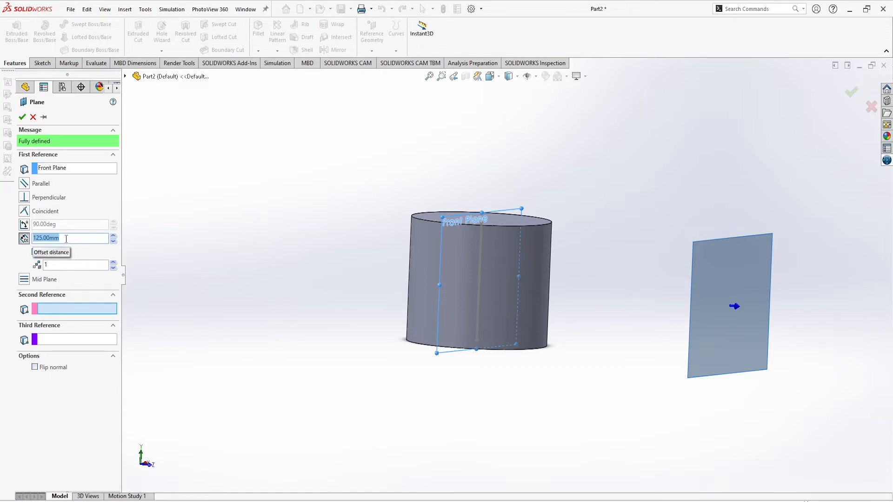
{"action": "type", "text": "150"}
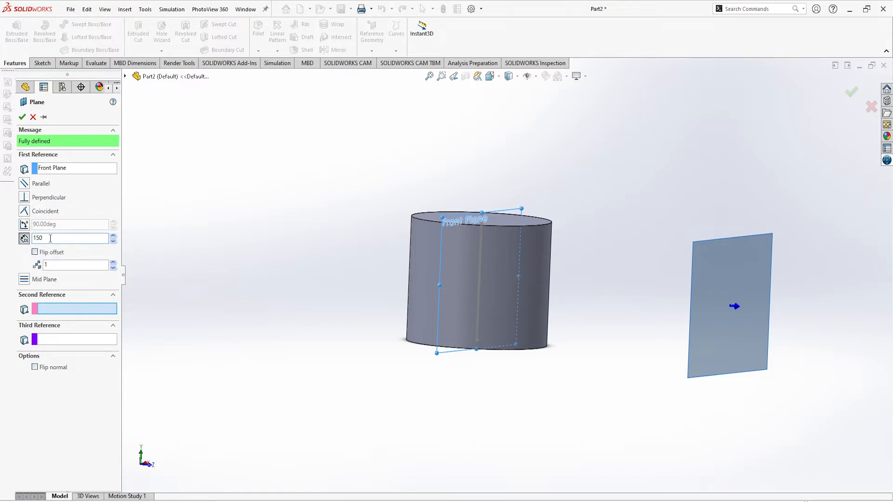
{"action": "key", "text": "BackSpace"}
{"action": "left_click", "coordinate": [22, 117]}
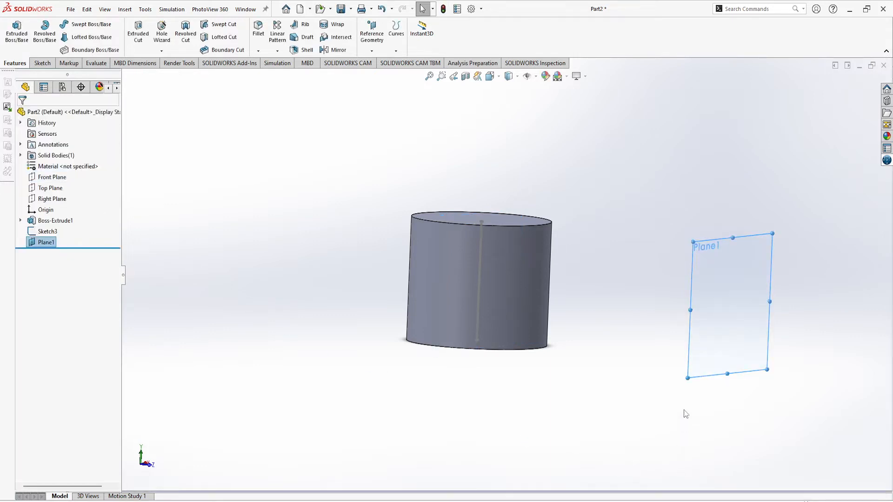
- Sketch a center rectangle about 63 mm wide and 2.3 mm tall on Plane1, centred on the origin
{"action": "left_click", "coordinate": [42, 63]}
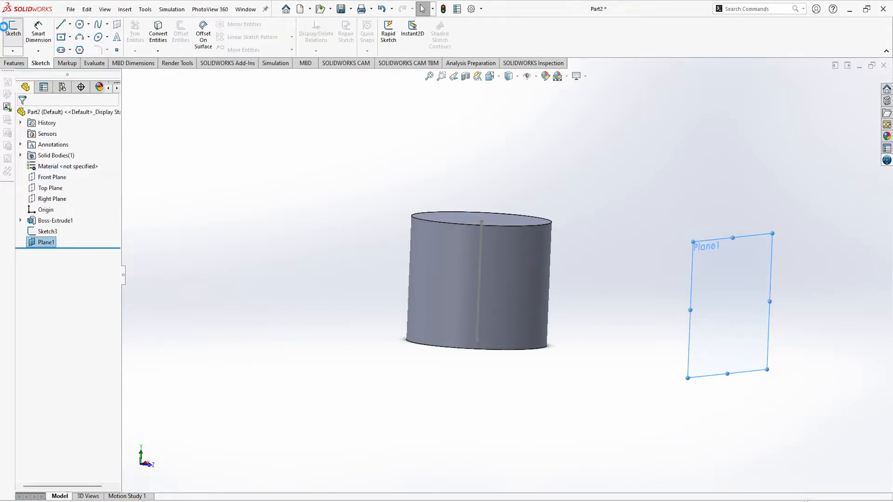
{"action": "left_click", "coordinate": [13, 29]}
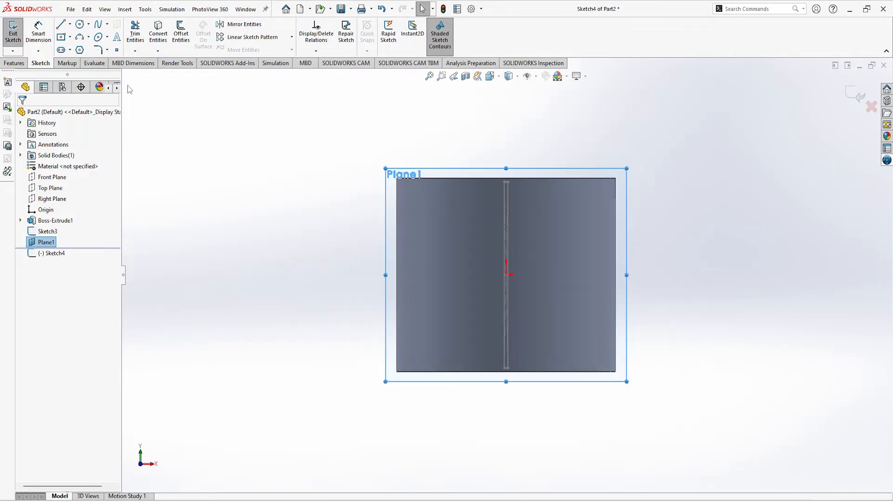
{"action": "left_click", "coordinate": [61, 37]}
{"action": "left_click", "coordinate": [506, 275]}
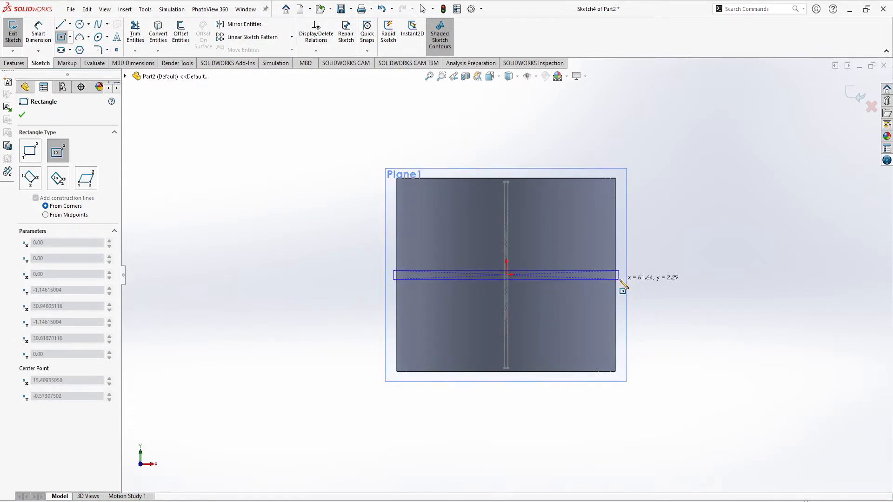
{"action": "left_click", "coordinate": [621, 279]}
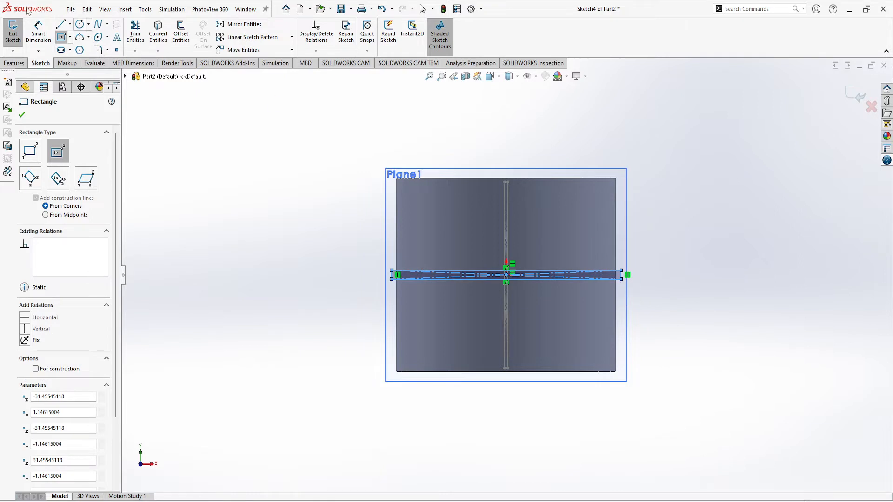
- Dimension the height of the rectangle on Plane1 to 1 mm
{"action": "left_click", "coordinate": [41, 33]}
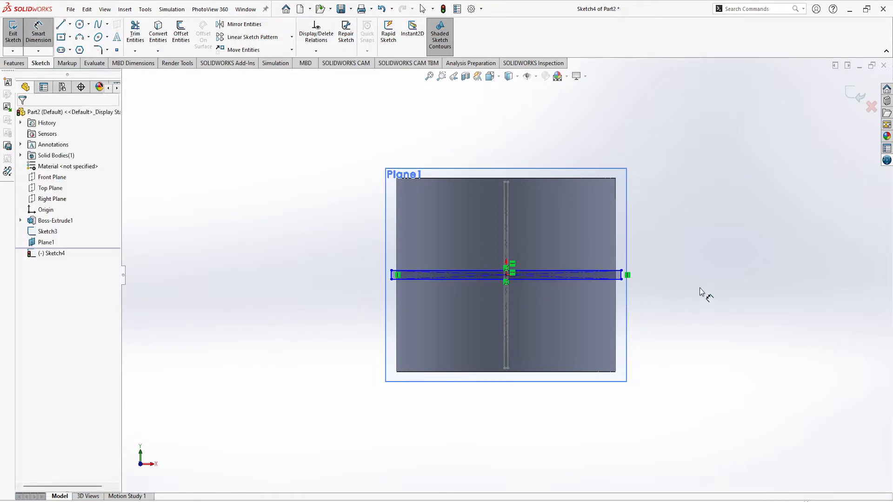
{"action": "left_click", "coordinate": [621, 275]}
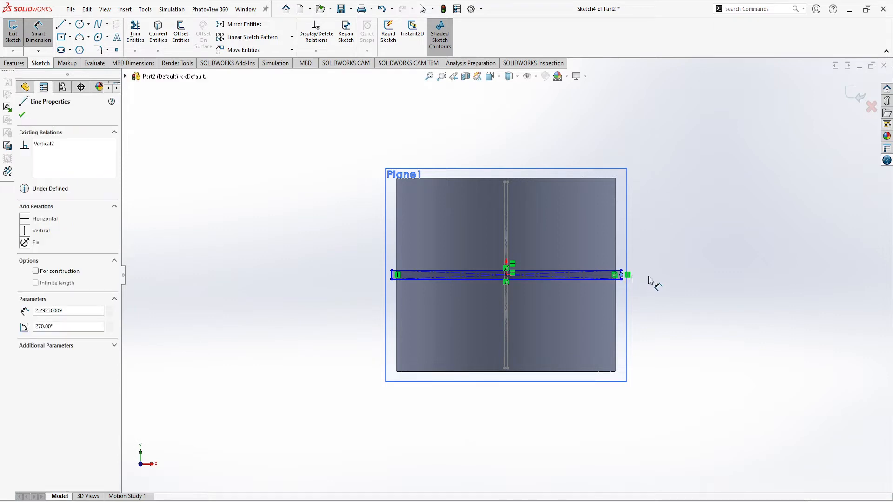
{"action": "left_click", "coordinate": [649, 277]}
{"action": "scroll", "coordinate": [638, 279], "scroll_direction": "down", "scroll_amount": 5}
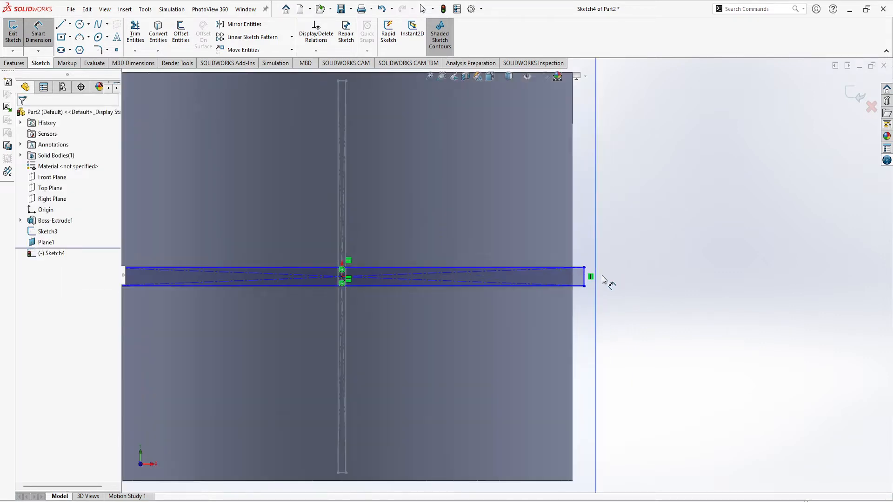
{"action": "left_click", "coordinate": [586, 282]}
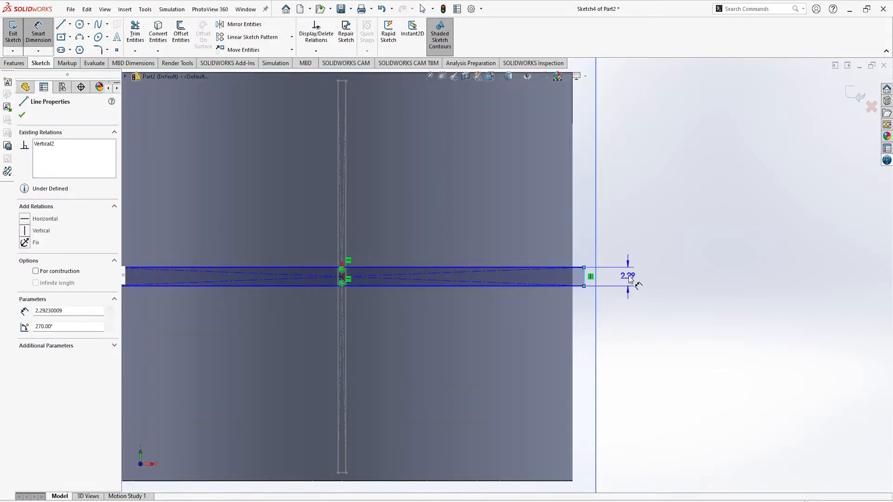
{"action": "left_click", "coordinate": [629, 278]}
{"action": "type", "text": "1"}
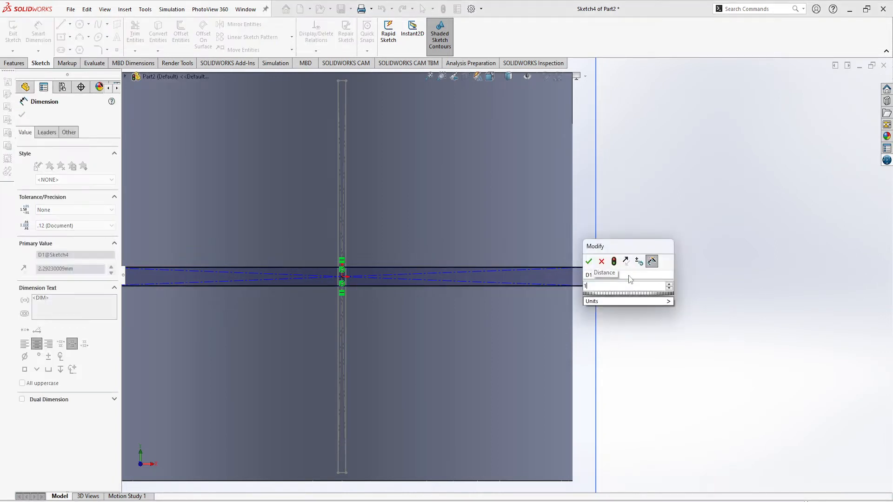
{"action": "left_click", "coordinate": [590, 262]}
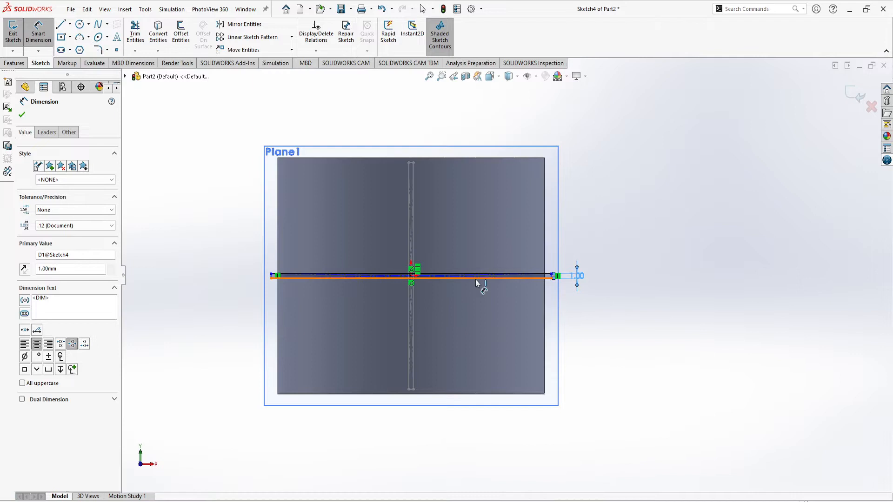
- Dimension the horizontal rectangle's width to 150 mm and close the sketch with a rebuild
{"action": "left_click", "coordinate": [479, 277]}
{"action": "left_click", "coordinate": [409, 451]}
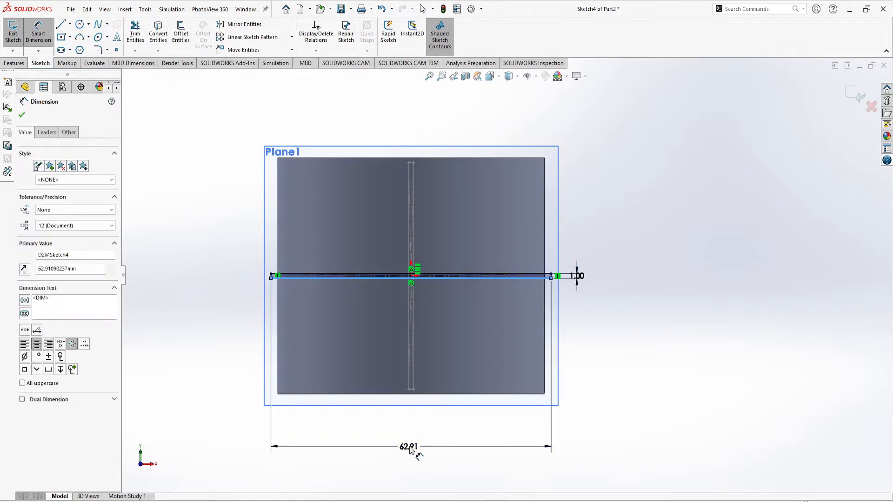
{"action": "type", "text": "150"}
{"action": "key", "text": "Return"}
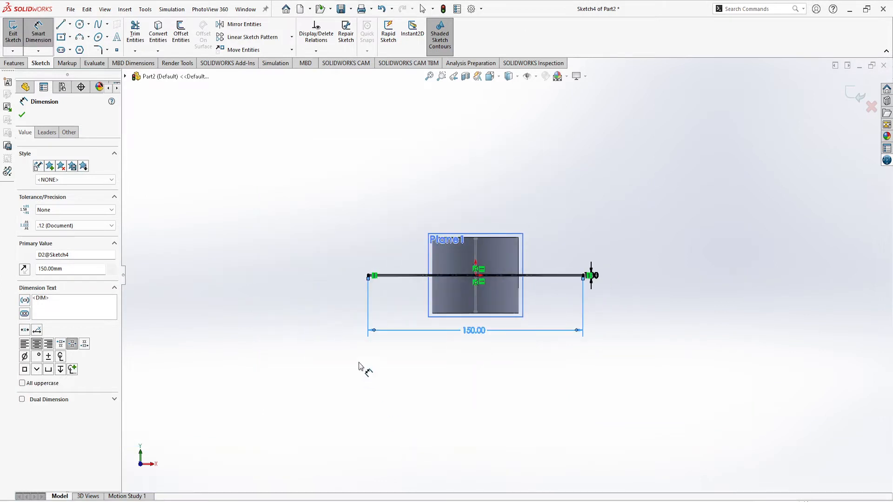
{"action": "left_click", "coordinate": [22, 115]}
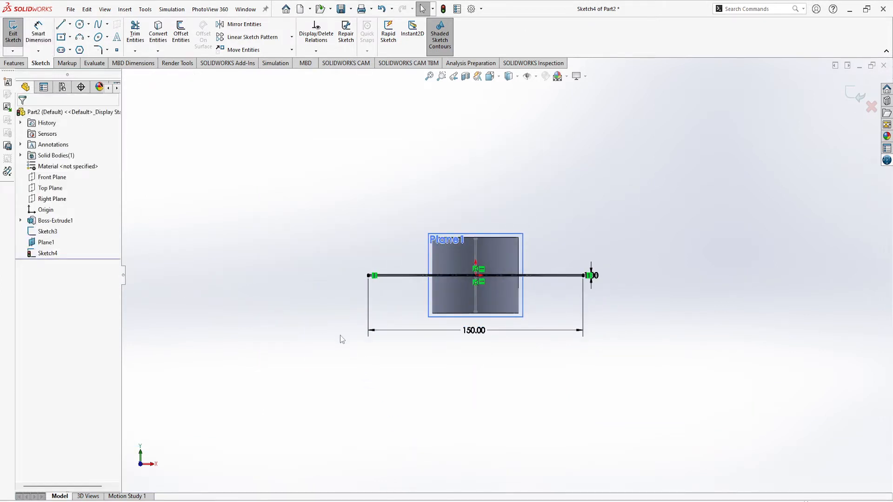
{"action": "mouse_move", "coordinate": [339, 298]}
{"action": "middle_mouse_down"}
{"action": "mouse_move", "coordinate": [377, 367]}
{"action": "mouse_move", "coordinate": [343, 333]}
{"action": "middle_mouse_up"}
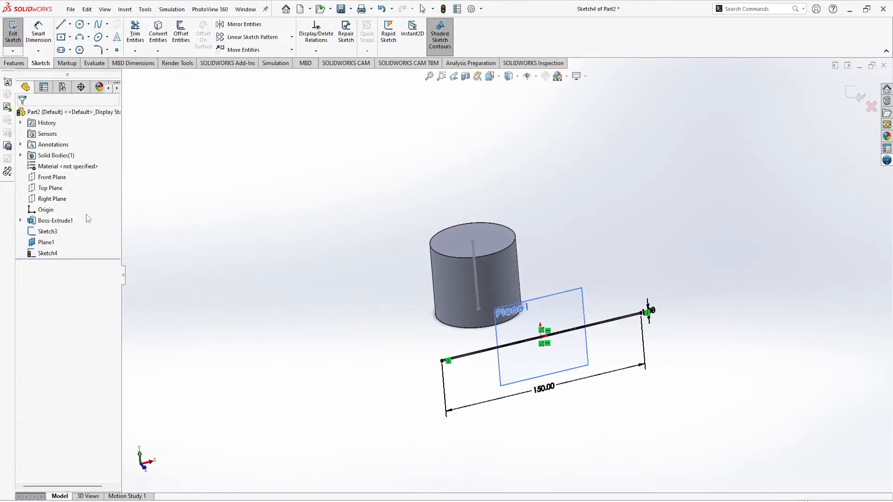
{"action": "left_click", "coordinate": [445, 9]}
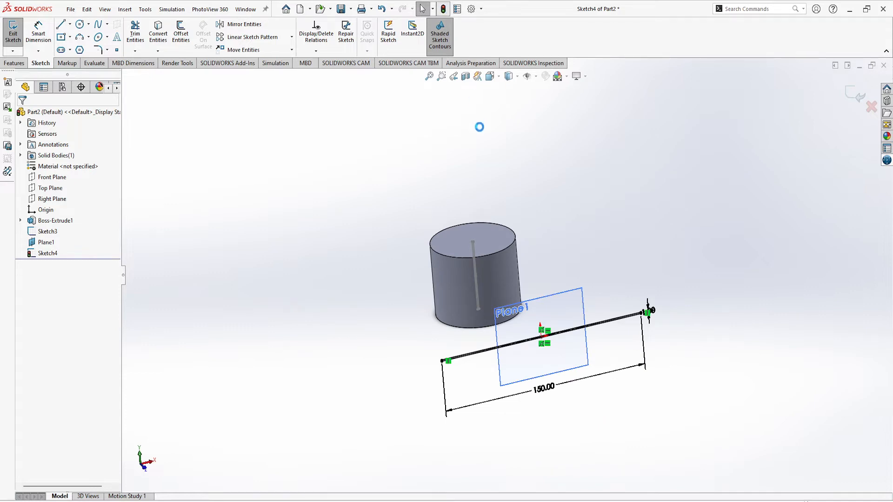
- Start a Lofted Boss/Base using Sketch4 on the offset plane and Sketch3 on the Front Plane as profiles
{"action": "left_click", "coordinate": [45, 254]}
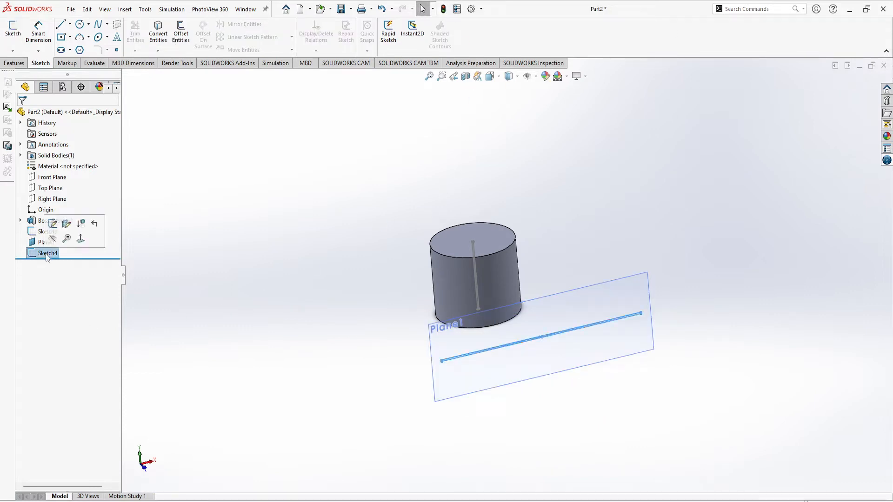
{"action": "left_click", "coordinate": [24, 64]}
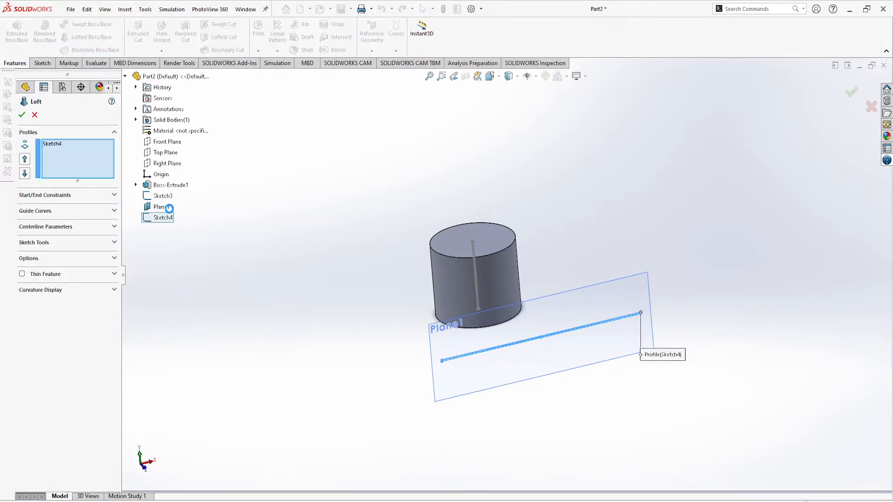
{"action": "left_click", "coordinate": [163, 196]}
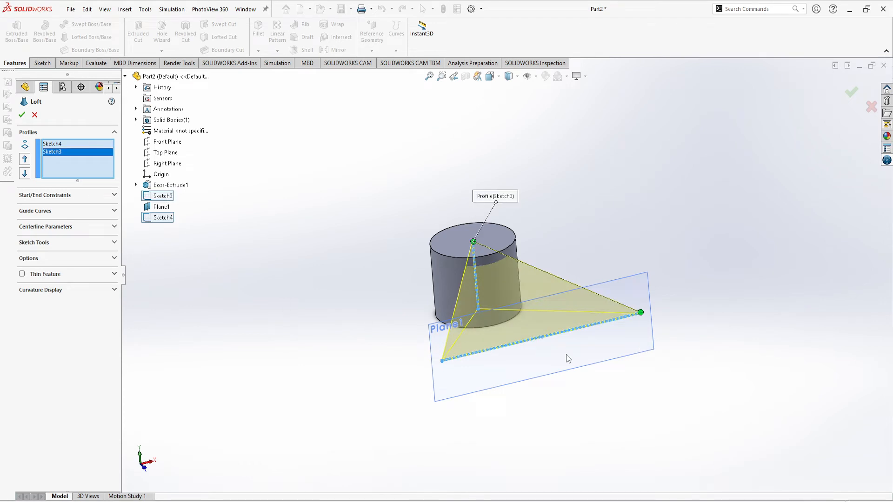
- Move the loft connector on the vertical Sketch3 profile to its lower end
{"action": "middle_click_drag", "start_coordinate": [567, 358], "coordinate": [482, 323]}
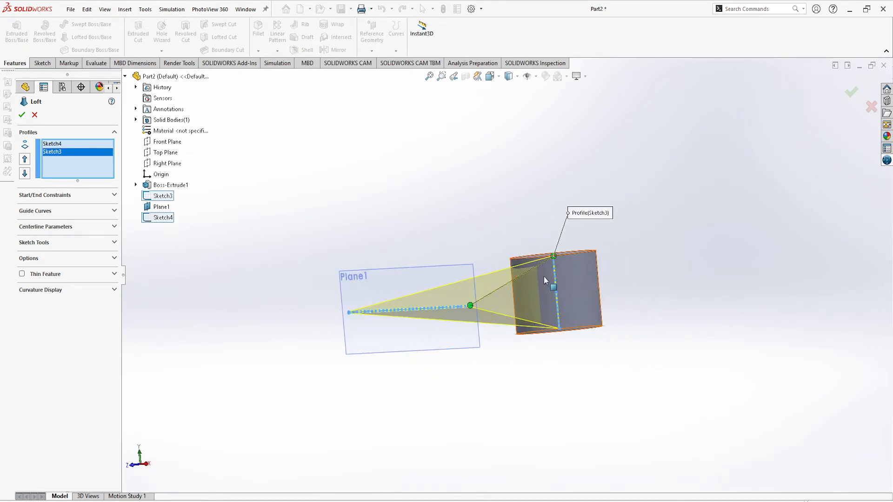
{"action": "scroll", "coordinate": [564, 260], "scroll_direction": "down", "scroll_amount": 8}
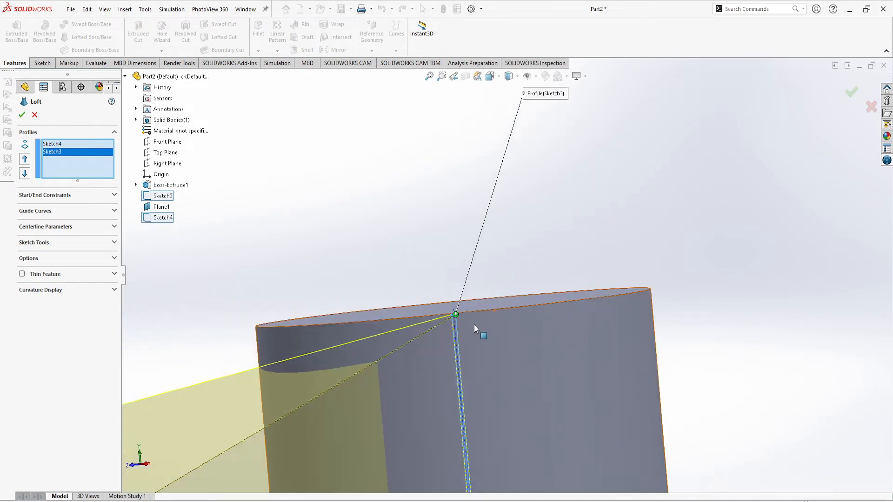
{"action": "scroll", "coordinate": [466, 320], "scroll_direction": "down", "scroll_amount": 2}
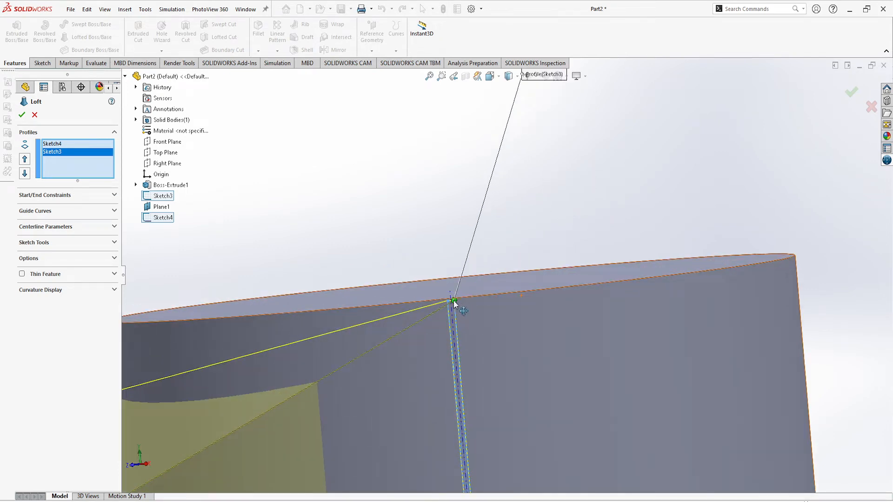
{"action": "scroll", "coordinate": [473, 432], "scroll_direction": "up", "scroll_amount": 5}
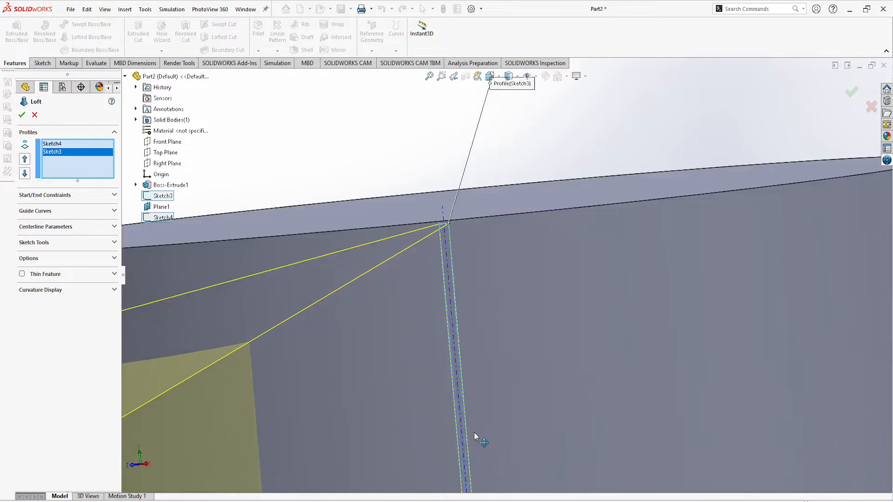
{"action": "scroll", "coordinate": [475, 401], "scroll_direction": "up", "scroll_amount": 4}
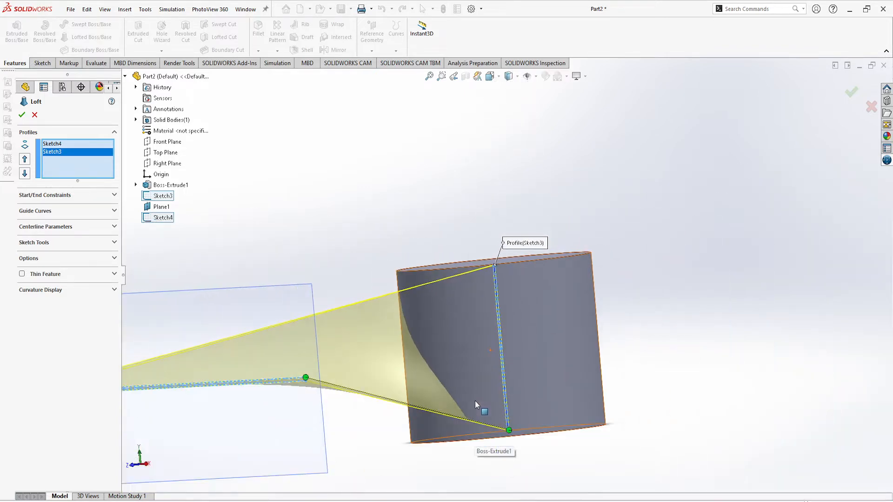
{"action": "middle_click_drag", "start_coordinate": [298, 439], "coordinate": [373, 435]}
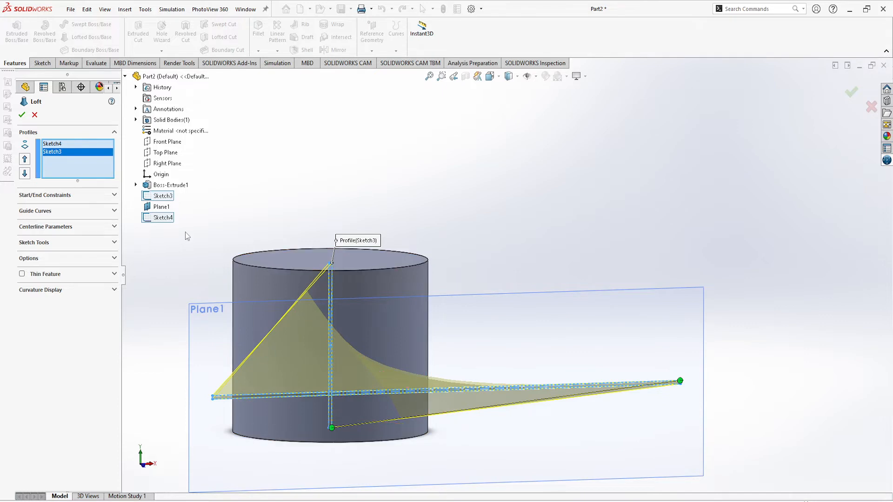
- Move the loft connector on the vertical Sketch3 profile back to its upper end and complete the loft
{"action": "left_click", "coordinate": [498, 77]}
{"action": "left_click", "coordinate": [503, 104]}
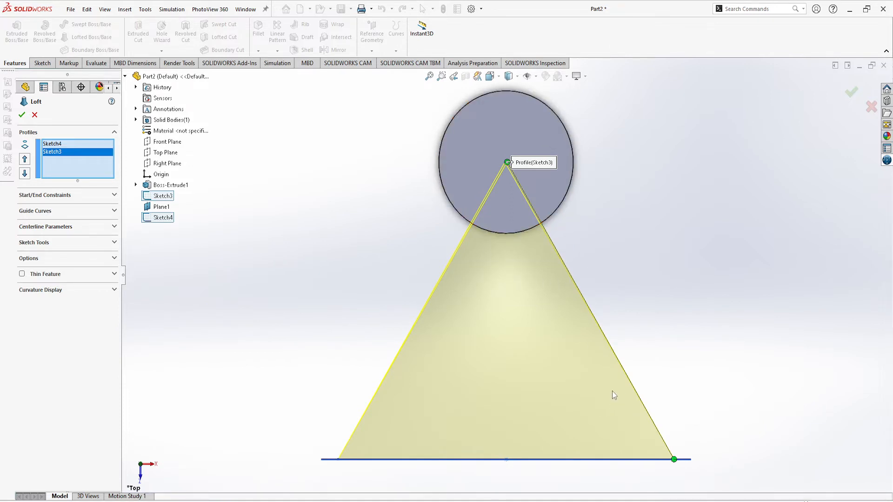
{"action": "scroll", "coordinate": [612, 392], "scroll_direction": "up", "scroll_amount": 3}
{"action": "scroll", "coordinate": [610, 390], "scroll_direction": "down", "scroll_amount": 3}
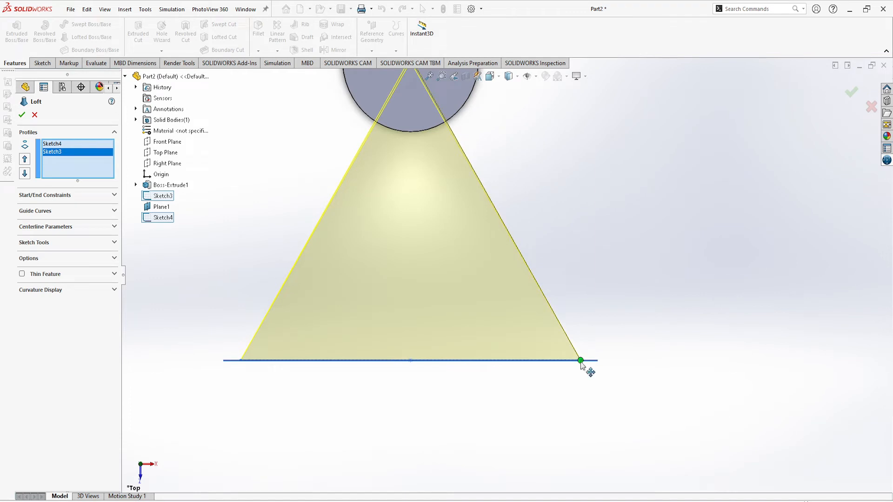
{"action": "mouse_move", "coordinate": [582, 366]}
{"action": "left_mouse_down"}
{"action": "mouse_move", "coordinate": [308, 350]}
{"action": "mouse_move", "coordinate": [255, 362]}
{"action": "mouse_move", "coordinate": [582, 361]}
{"action": "left_mouse_up"}
{"action": "scroll", "coordinate": [483, 384], "scroll_direction": "up", "scroll_amount": 2}
{"action": "middle_click_drag", "start_coordinate": [481, 380], "coordinate": [470, 181]}
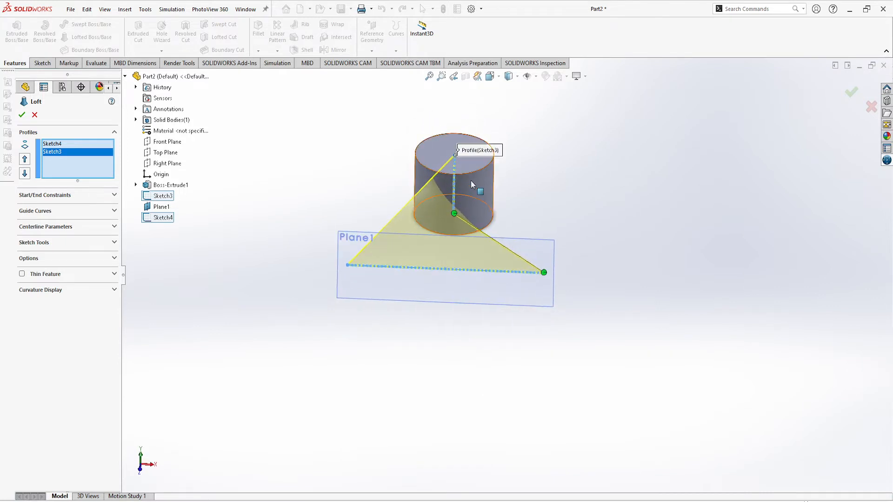
{"action": "left_click_drag", "start_coordinate": [454, 215], "coordinate": [452, 157]}
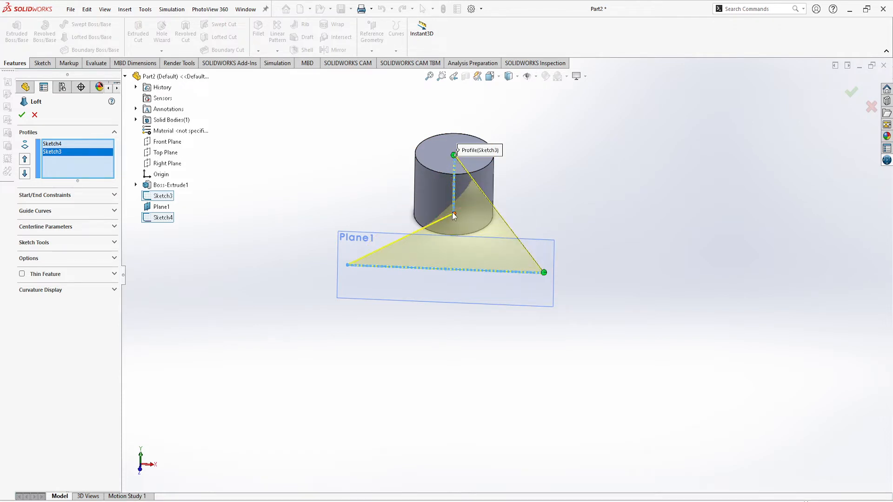
{"action": "middle_click_drag", "start_coordinate": [497, 343], "coordinate": [409, 306]}
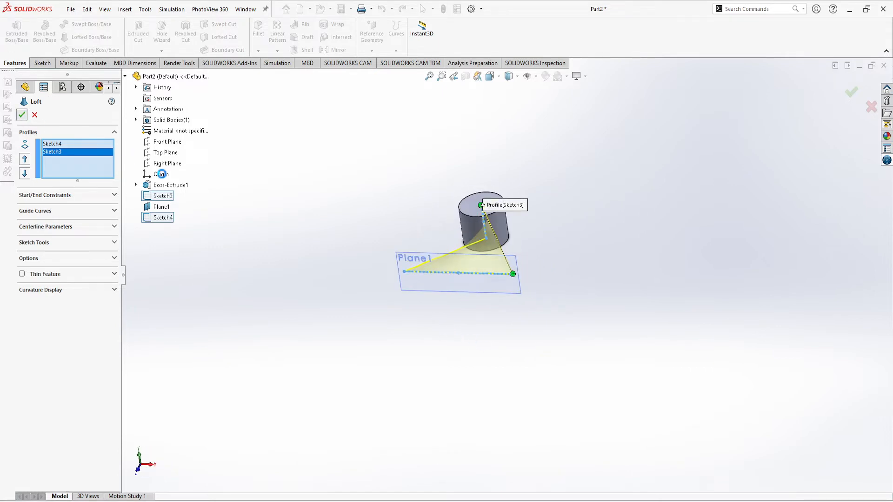
{"action": "left_click", "coordinate": [22, 115]}
- Create a circular pattern of the lofted blade around the cylinder's circular edge, with 3 equally spaced instances over 360 degrees
{"action": "middle_click_drag", "start_coordinate": [378, 310], "coordinate": [277, 217]}
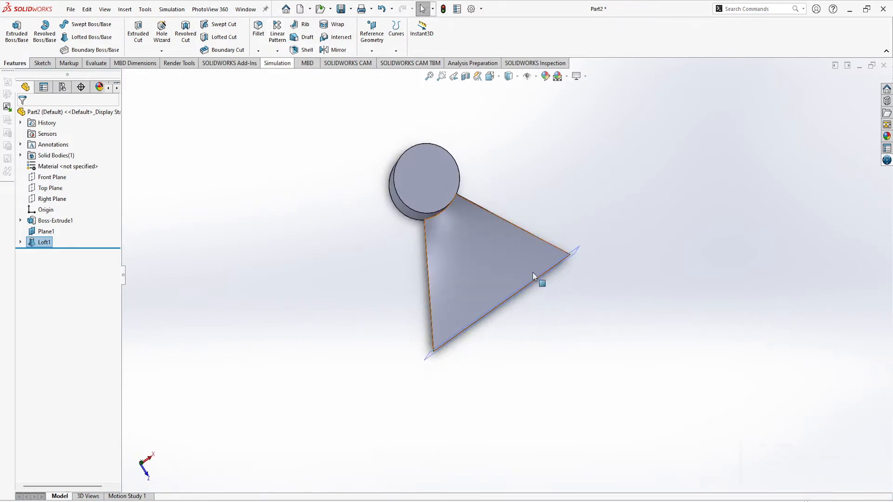
{"action": "left_click", "coordinate": [277, 51]}
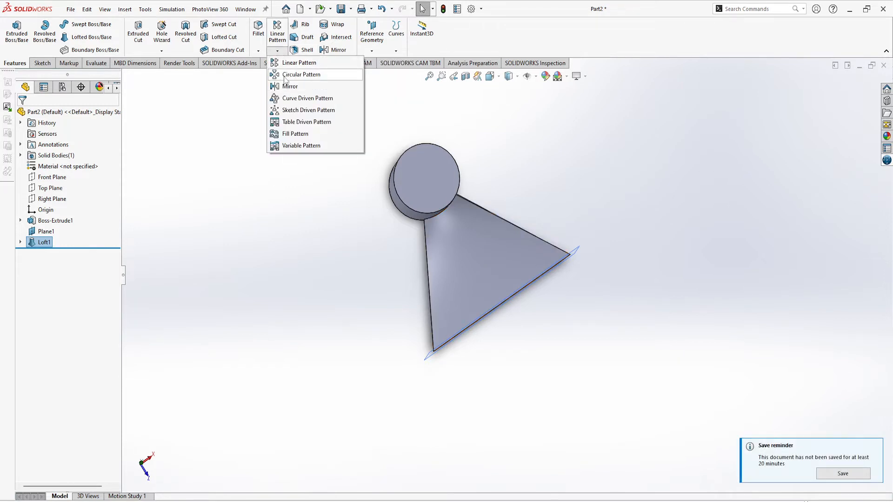
{"action": "left_click", "coordinate": [285, 76]}
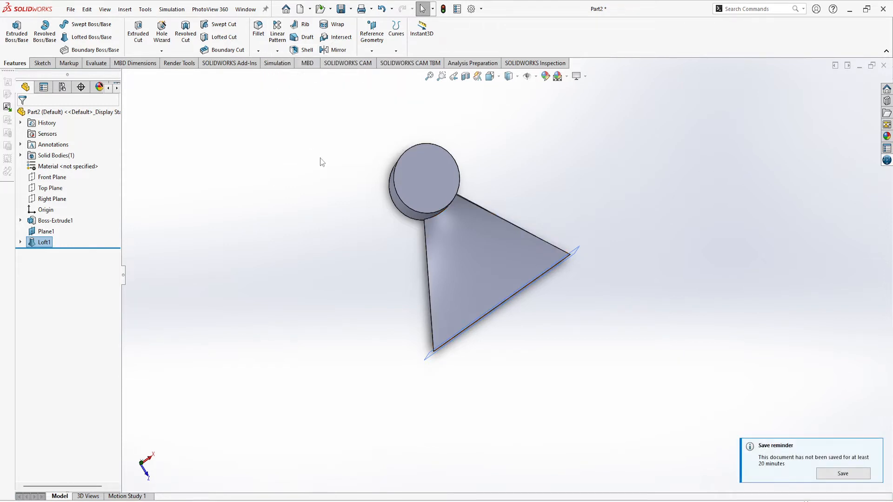
{"action": "left_click", "coordinate": [466, 284]}
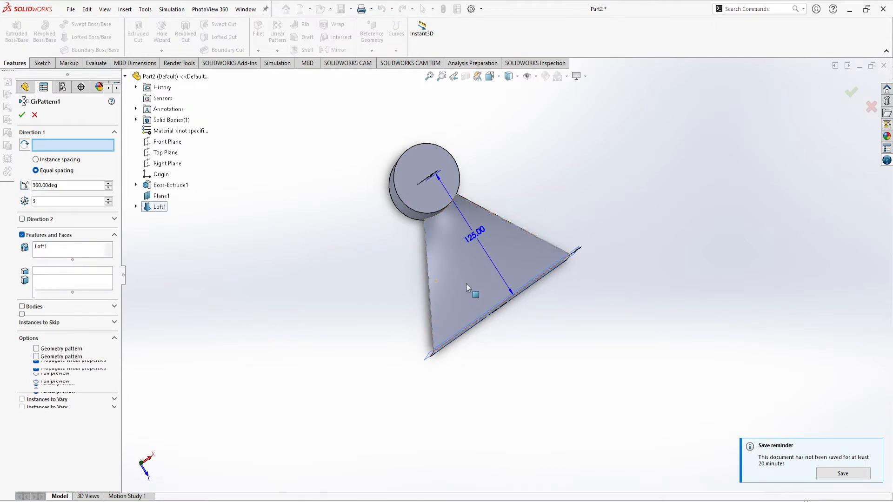
{"action": "left_click", "coordinate": [413, 217]}
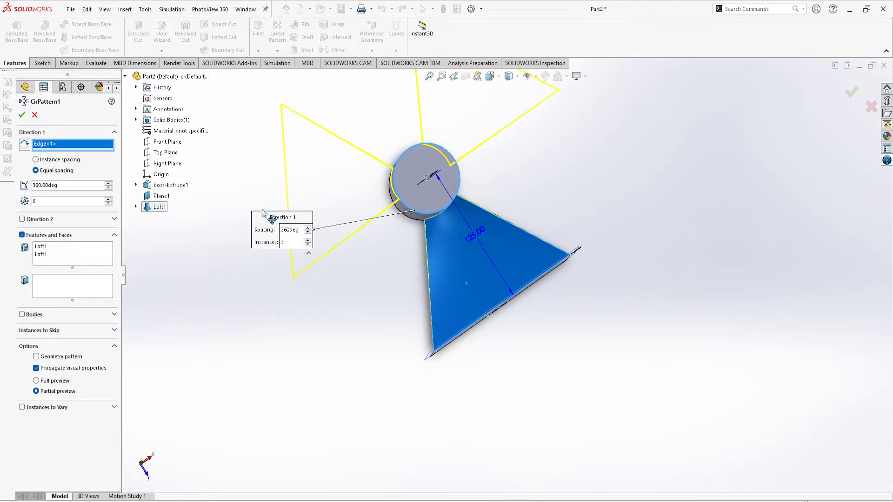
{"action": "left_click", "coordinate": [22, 115]}
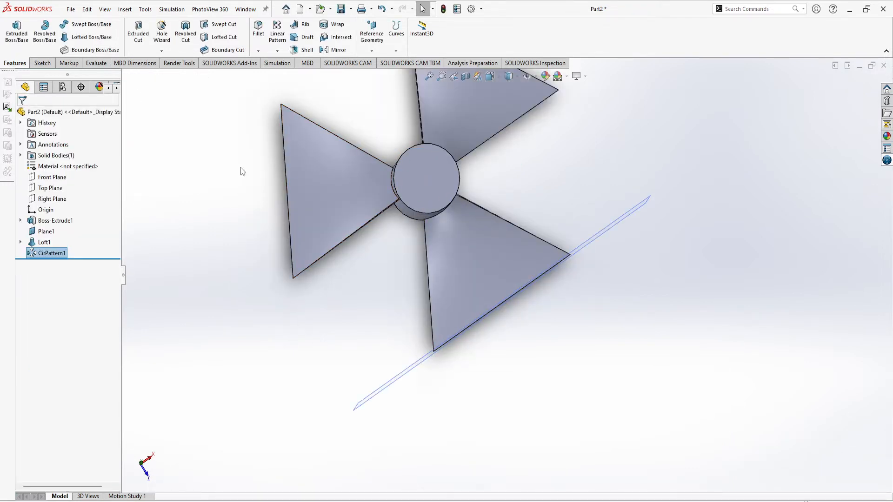
- Start a fillet with a 20 mm radius and select the first short outer corner edge of a blade
{"action": "middle_click_drag", "start_coordinate": [613, 326], "coordinate": [588, 232]}
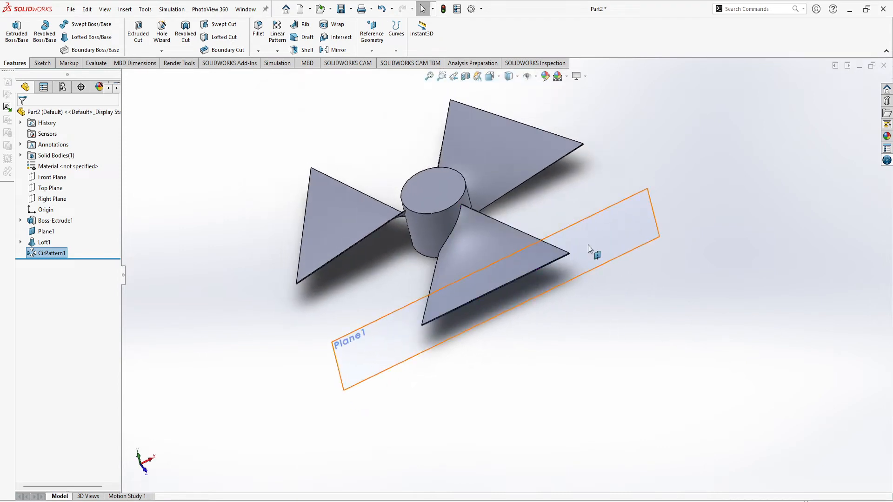
{"action": "middle_click_drag", "start_coordinate": [255, 321], "coordinate": [355, 252]}
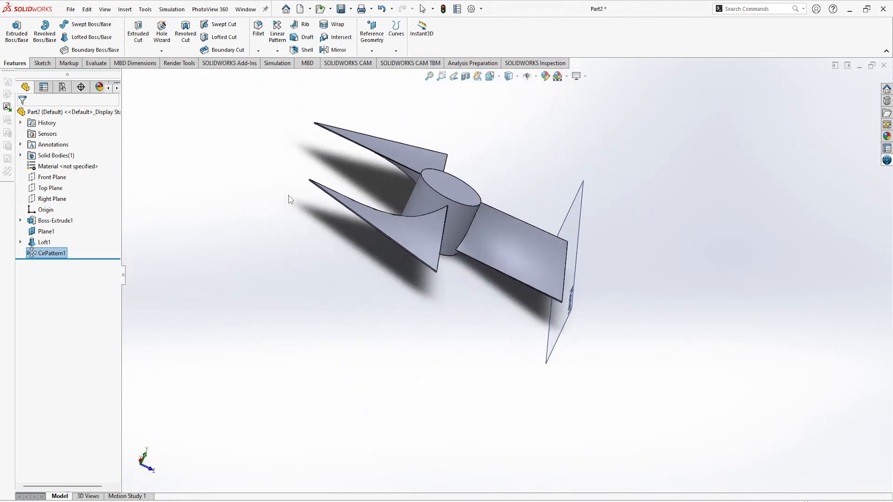
{"action": "middle_click_drag", "start_coordinate": [288, 195], "coordinate": [240, 281]}
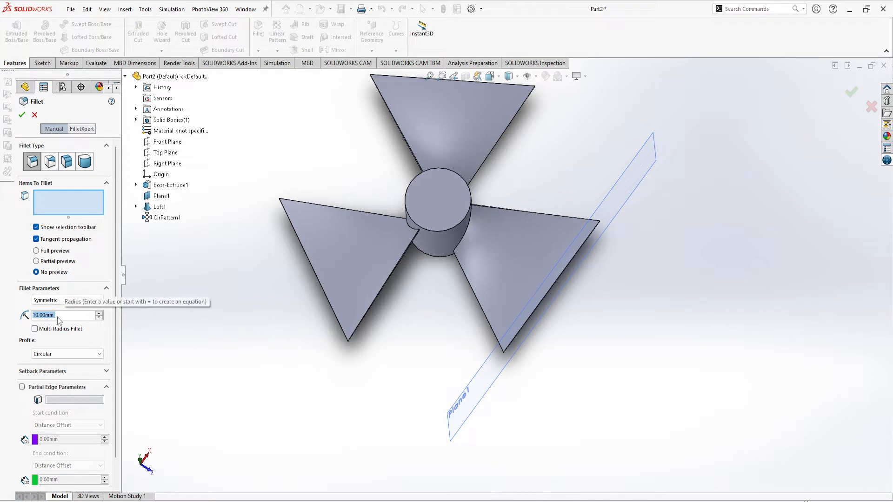
{"action": "type", "text": "20"}
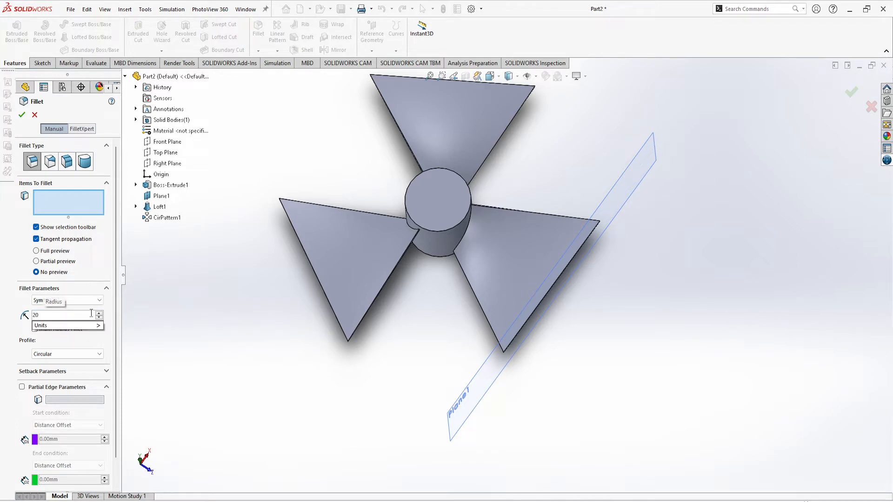
{"action": "key", "text": "Return"}
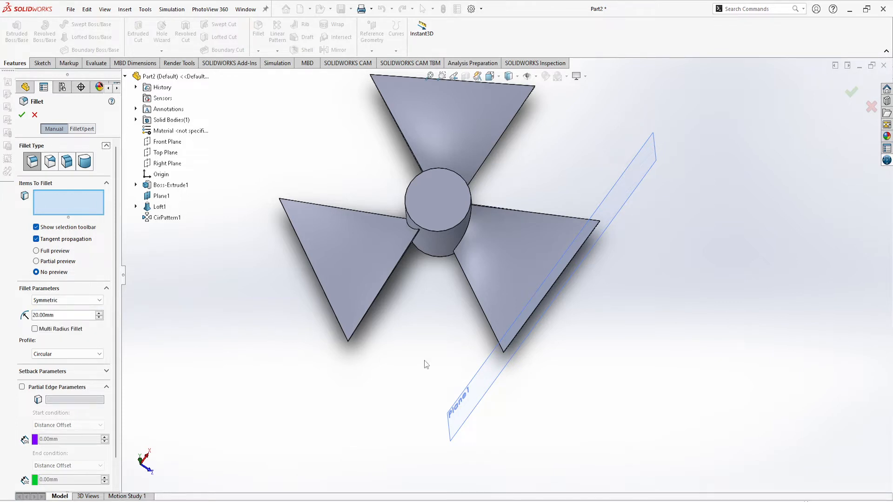
{"action": "scroll", "coordinate": [373, 363], "scroll_direction": "down", "scroll_amount": 5}
{"action": "middle_click_drag", "start_coordinate": [302, 371], "coordinate": [294, 242]}
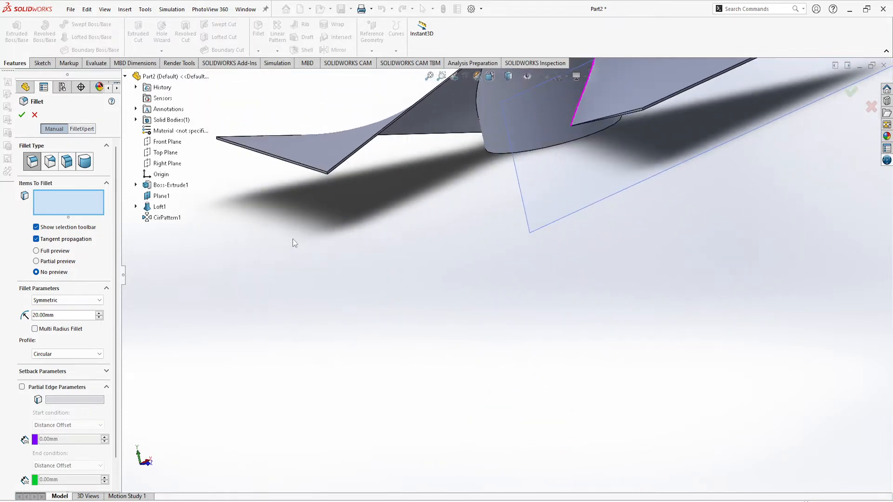
{"action": "scroll", "coordinate": [323, 174], "scroll_direction": "down", "scroll_amount": 4}
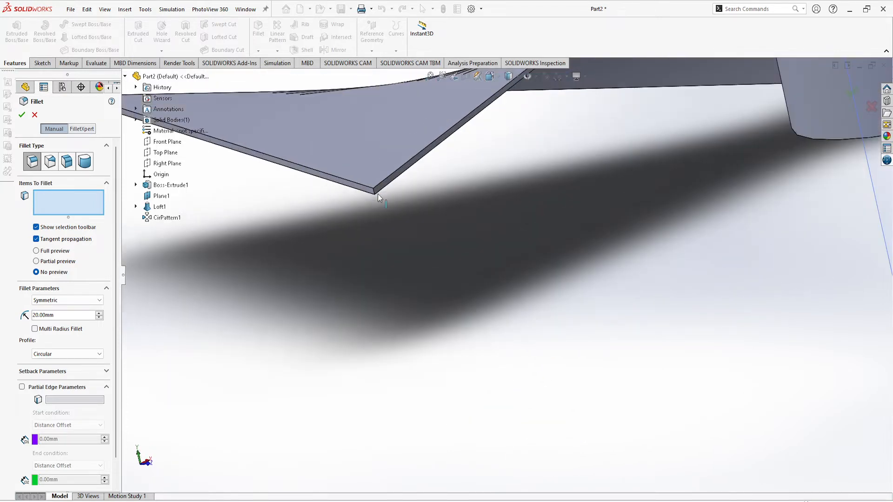
{"action": "left_click", "coordinate": [378, 194]}
{"action": "scroll", "coordinate": [298, 254], "scroll_direction": "up", "scroll_amount": 2}
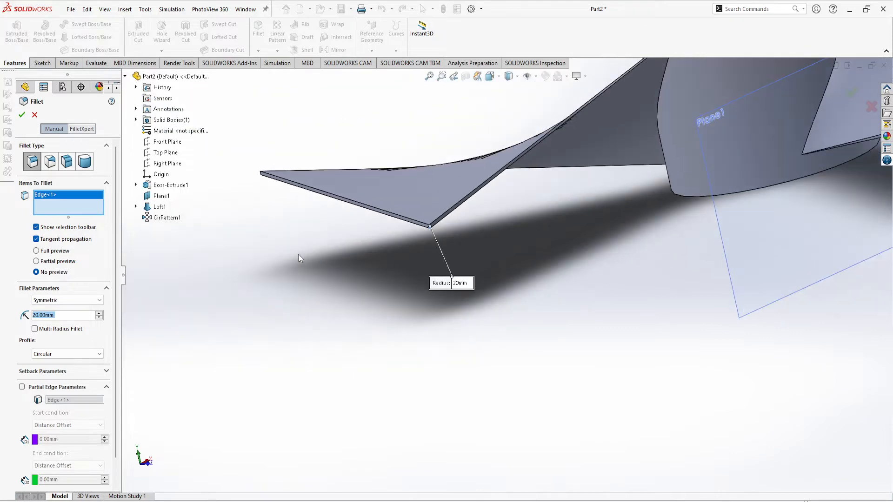
- Add a second and a third short blade-tip corner edge to the fillet selection
{"action": "middle_click_drag", "start_coordinate": [250, 211], "coordinate": [283, 214]}
{"action": "scroll", "coordinate": [305, 191], "scroll_direction": "down", "scroll_amount": 3}
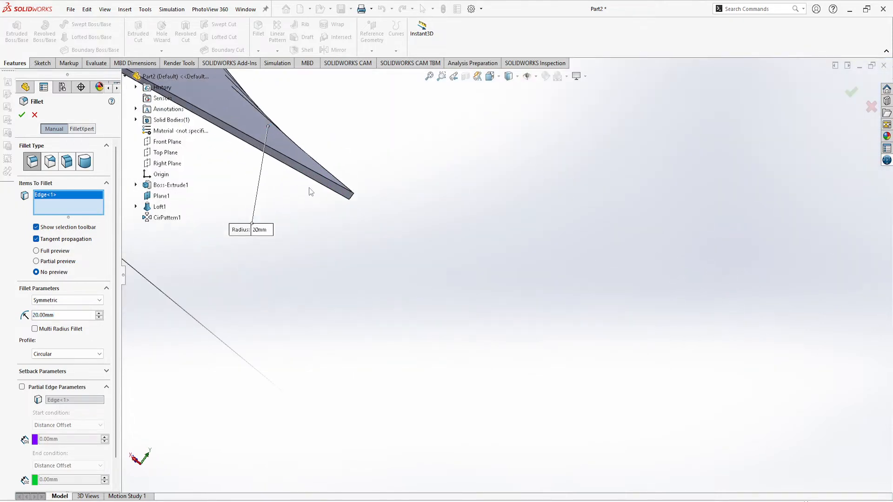
{"action": "left_click", "coordinate": [350, 198]}
{"action": "left_click", "coordinate": [350, 198]}
{"action": "scroll", "coordinate": [340, 224], "scroll_direction": "up", "scroll_amount": 3}
{"action": "scroll", "coordinate": [492, 271], "scroll_direction": "down", "scroll_amount": 2}
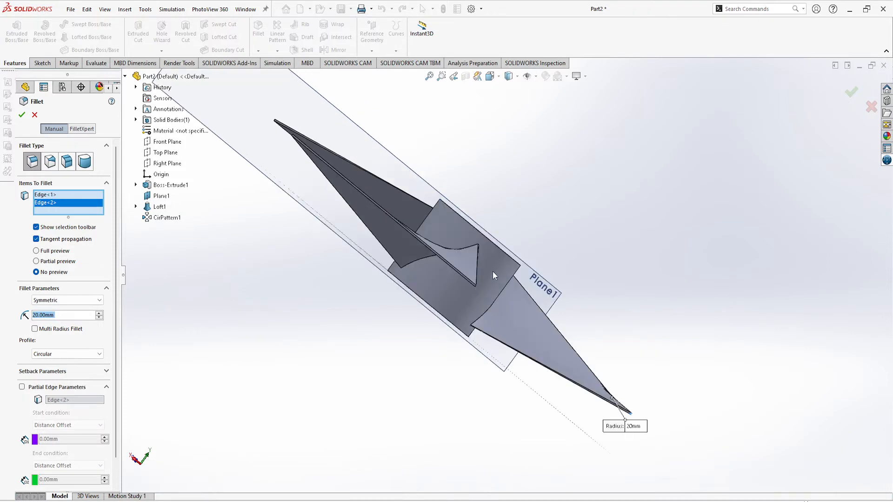
{"action": "scroll", "coordinate": [492, 271], "scroll_direction": "down", "scroll_amount": 4}
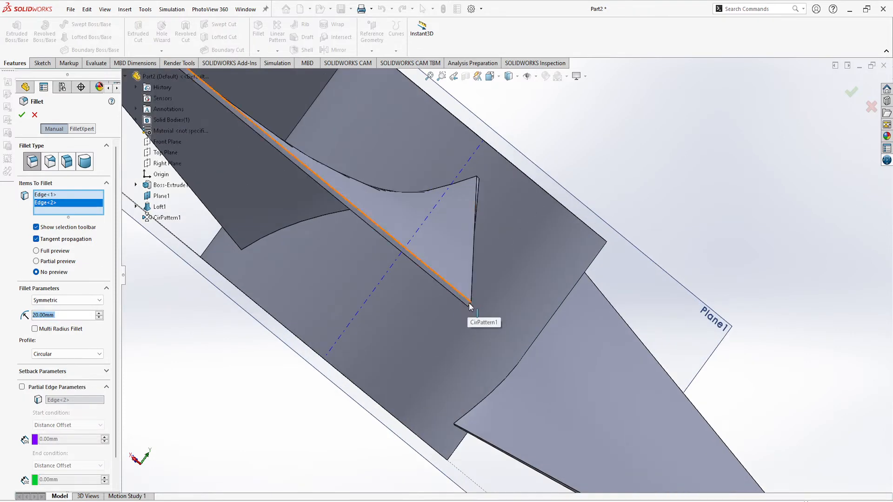
{"action": "scroll", "coordinate": [471, 307], "scroll_direction": "down", "scroll_amount": 3}
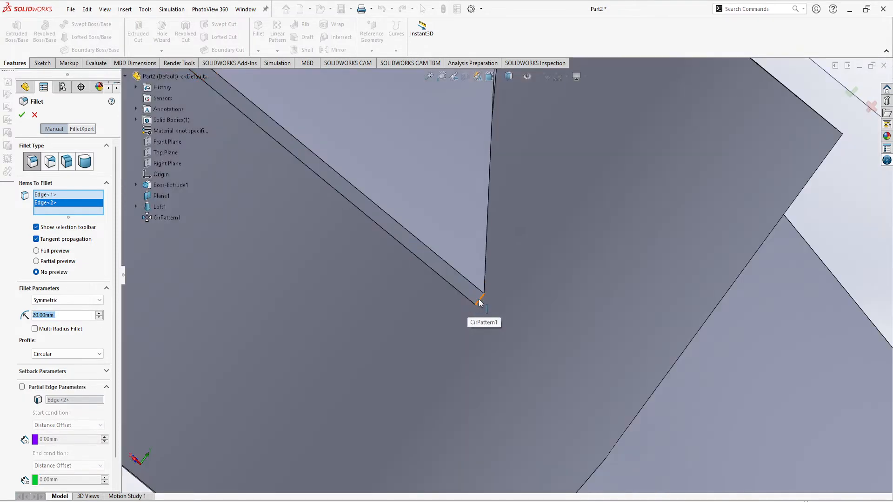
{"action": "left_click", "coordinate": [479, 303]}
- Add the remaining three blade-tip corner edges to the fillet selection
{"action": "scroll", "coordinate": [387, 308], "scroll_direction": "up", "scroll_amount": 8}
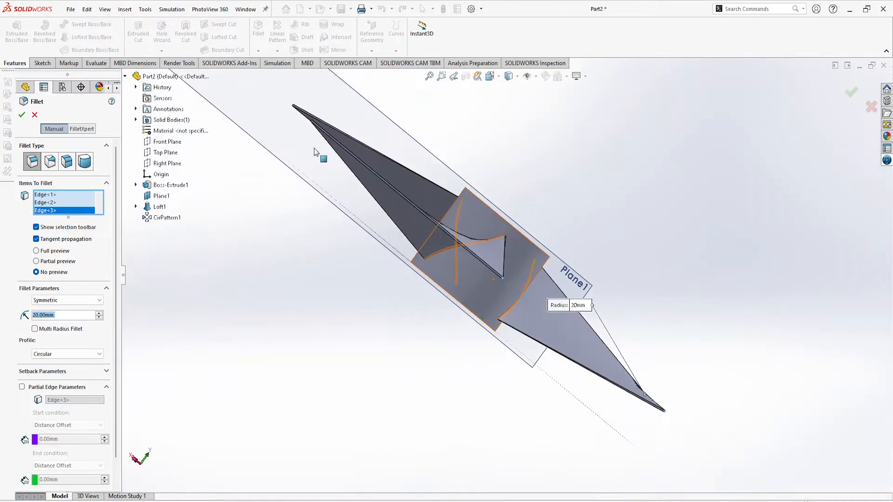
{"action": "scroll", "coordinate": [375, 167], "scroll_direction": "down", "scroll_amount": 6}
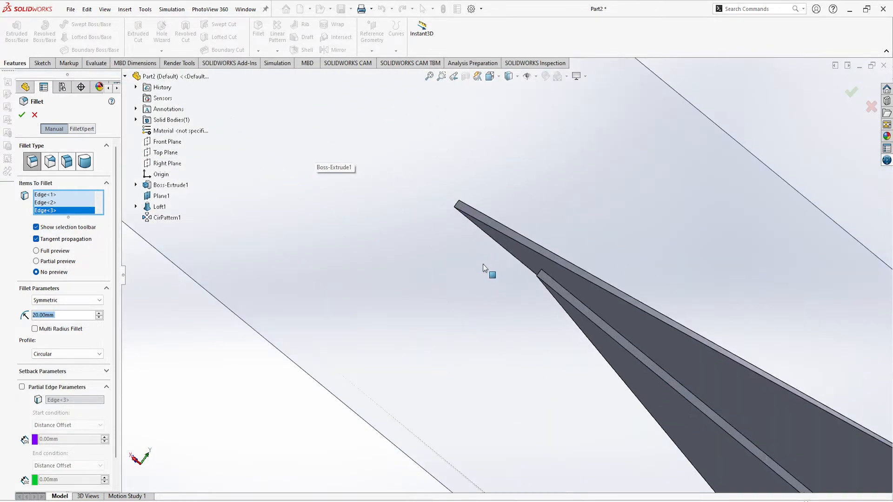
{"action": "scroll", "coordinate": [466, 303], "scroll_direction": "down", "scroll_amount": 3}
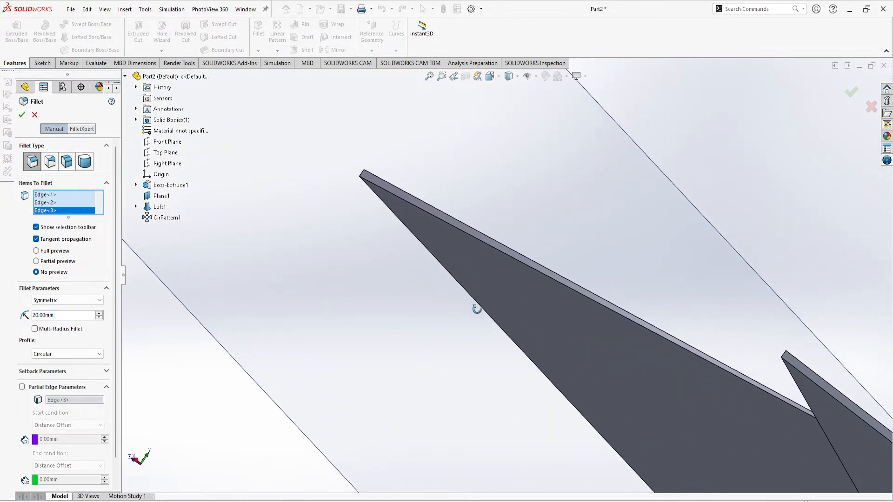
{"action": "left_click", "coordinate": [792, 359]}
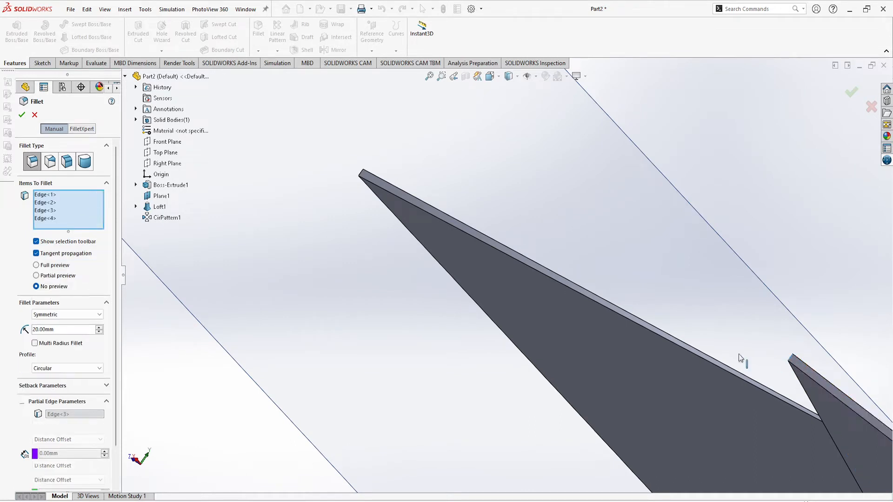
{"action": "left_click", "coordinate": [362, 173]}
{"action": "scroll", "coordinate": [319, 225], "scroll_direction": "up", "scroll_amount": 4}
{"action": "middle_click_drag", "start_coordinate": [426, 276], "coordinate": [585, 372]}
{"action": "middle_click_drag", "start_coordinate": [749, 403], "coordinate": [580, 424]}
{"action": "scroll", "coordinate": [579, 425], "scroll_direction": "down", "scroll_amount": 3}
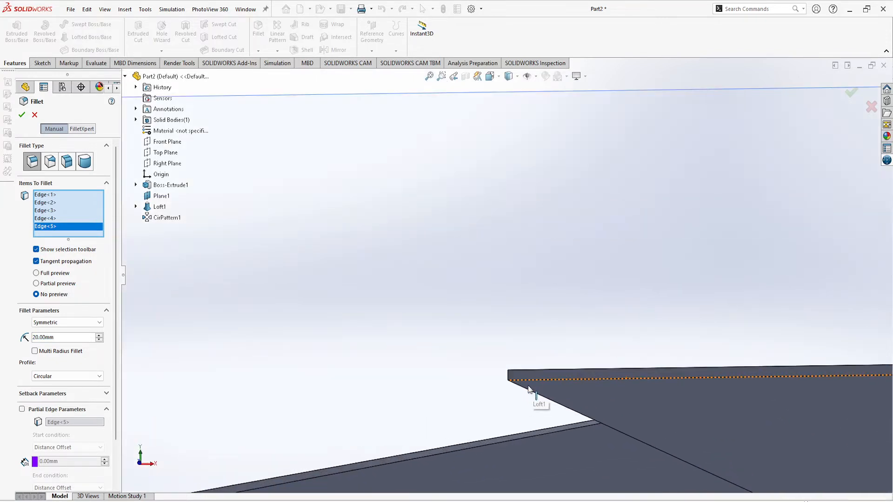
{"action": "left_click", "coordinate": [509, 379]}
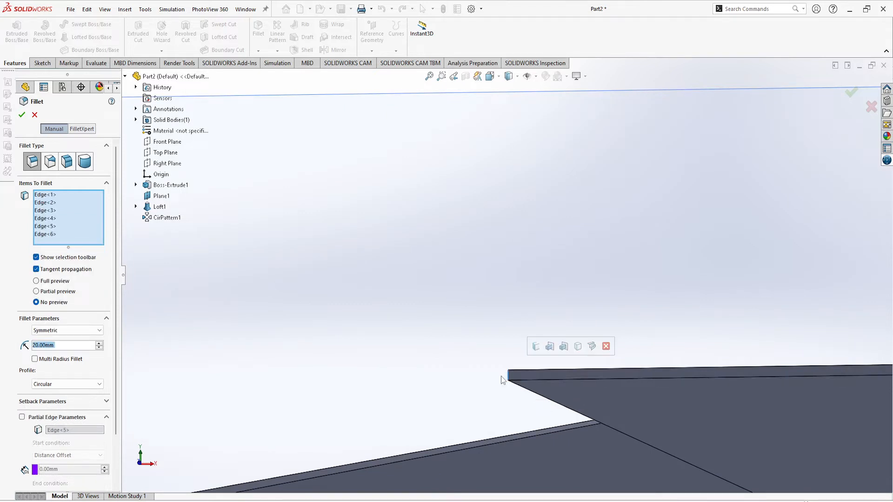
- Try to apply the 20 mm fillet to the six blade-tip corner edges and cancel the fillet command
{"action": "left_click", "coordinate": [22, 115]}
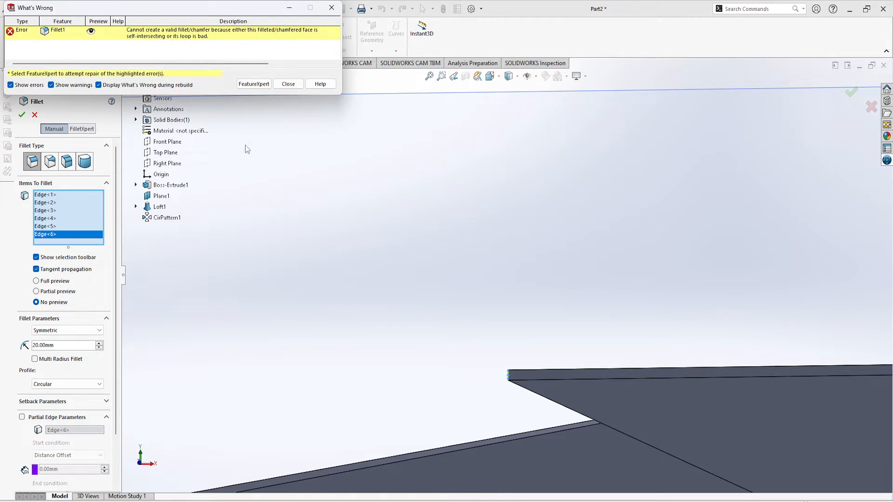
{"action": "scroll", "coordinate": [264, 149], "scroll_direction": "up", "scroll_amount": 3}
{"action": "left_click", "coordinate": [287, 83]}
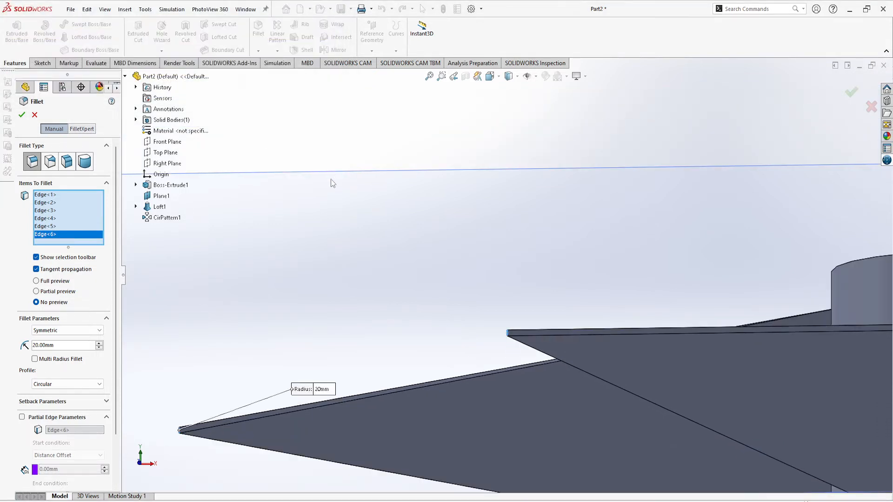
{"action": "middle_click_drag", "start_coordinate": [194, 293], "coordinate": [381, 380]}
{"action": "scroll", "coordinate": [396, 379], "scroll_direction": "up", "scroll_amount": 5}
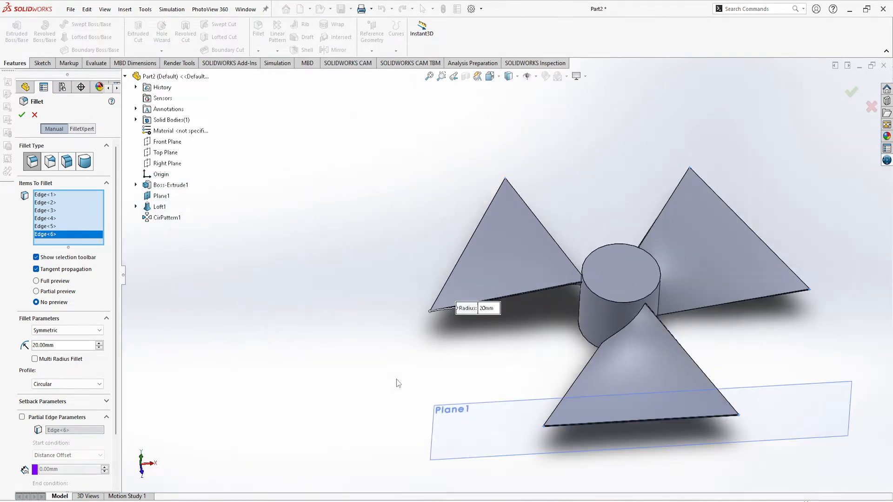
{"action": "scroll", "coordinate": [429, 325], "scroll_direction": "down", "scroll_amount": 4}
{"action": "scroll", "coordinate": [442, 333], "scroll_direction": "up", "scroll_amount": 3}
{"action": "scroll", "coordinate": [593, 379], "scroll_direction": "down", "scroll_amount": 3}
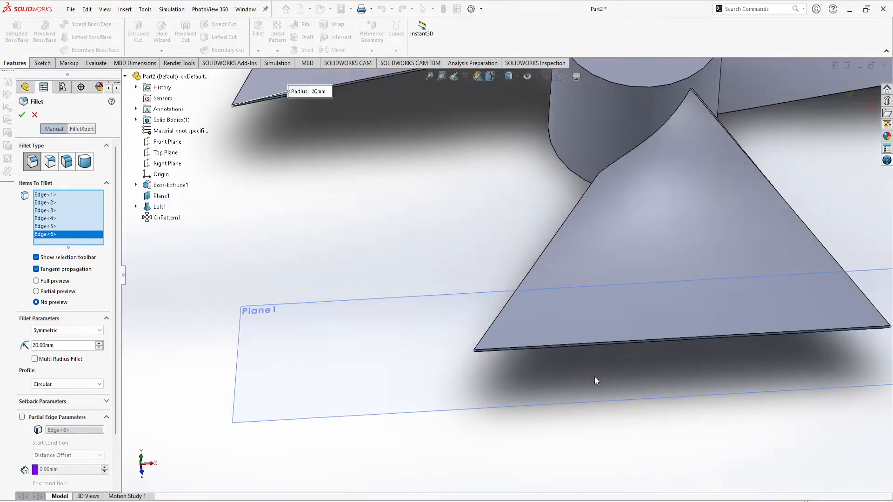
{"action": "scroll", "coordinate": [456, 359], "scroll_direction": "down", "scroll_amount": 2}
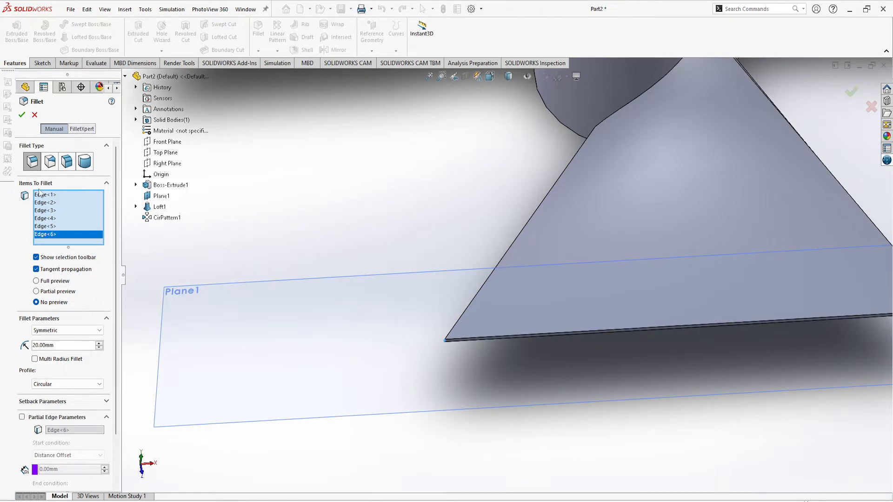
{"action": "left_click", "coordinate": [34, 114]}
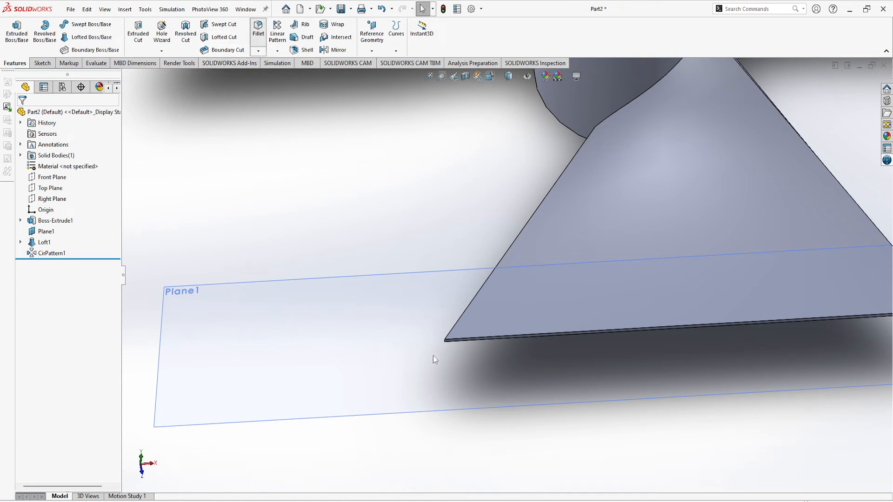
- Try to apply a 20 mm fillet to the two short outer corner edges of one blade
{"action": "scroll", "coordinate": [450, 361], "scroll_direction": "down", "scroll_amount": 4}
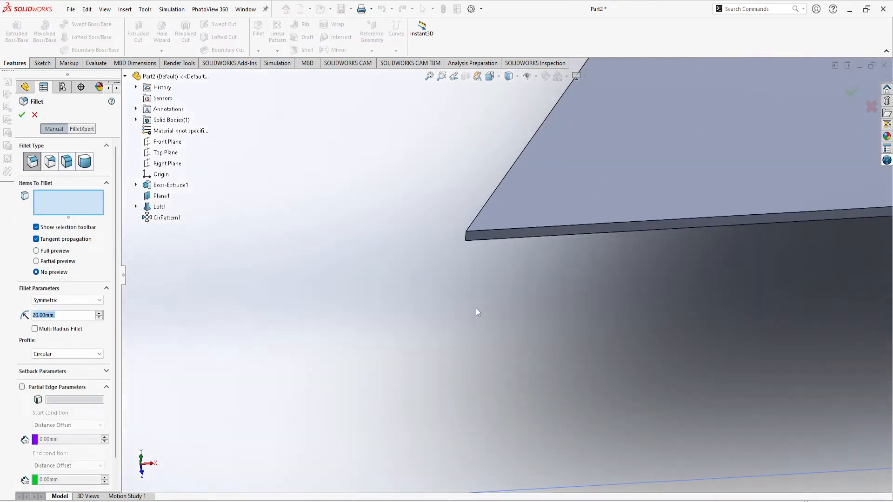
{"action": "left_click", "coordinate": [469, 238]}
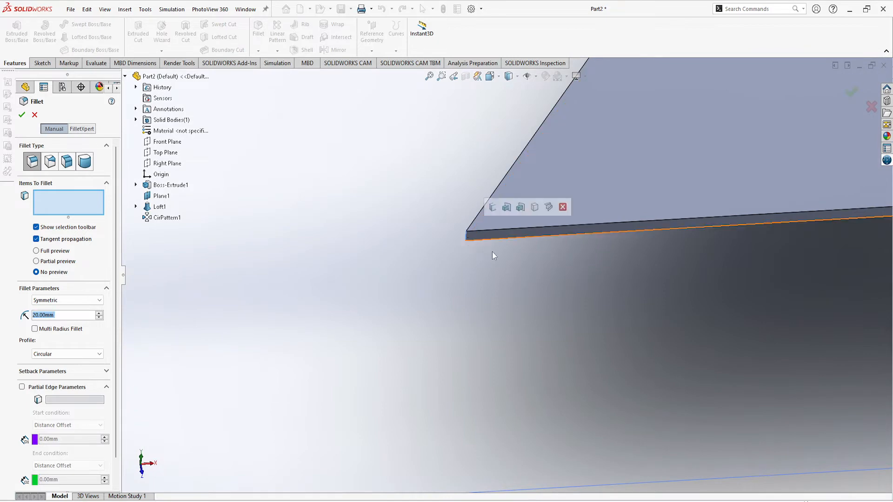
{"action": "scroll", "coordinate": [635, 313], "scroll_direction": "up", "scroll_amount": 5}
{"action": "scroll", "coordinate": [693, 267], "scroll_direction": "down", "scroll_amount": 3}
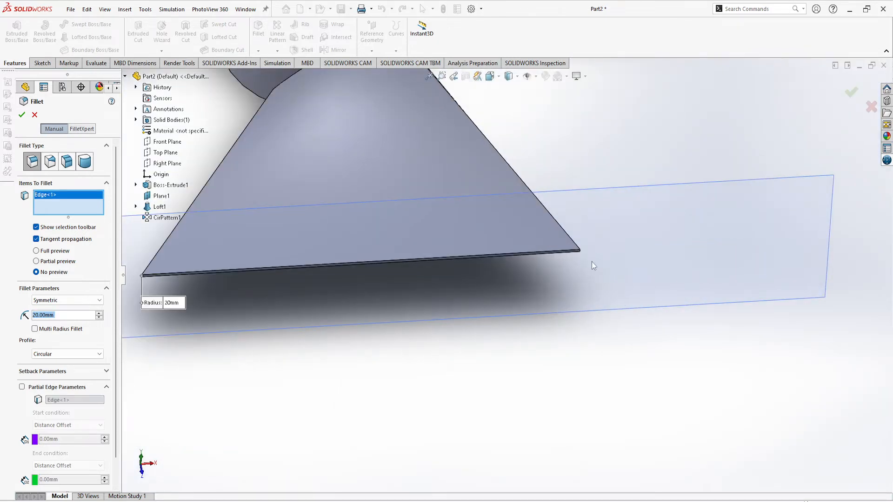
{"action": "scroll", "coordinate": [592, 265], "scroll_direction": "down", "scroll_amount": 4}
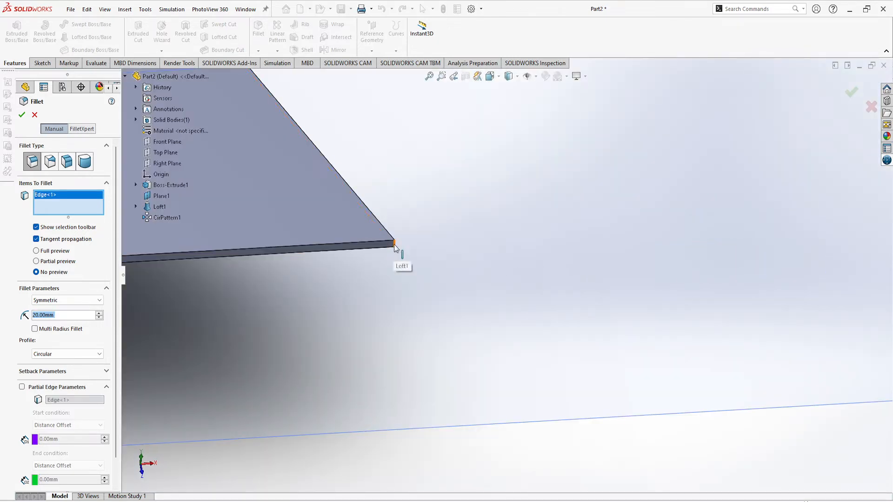
{"action": "left_click", "coordinate": [349, 252]}
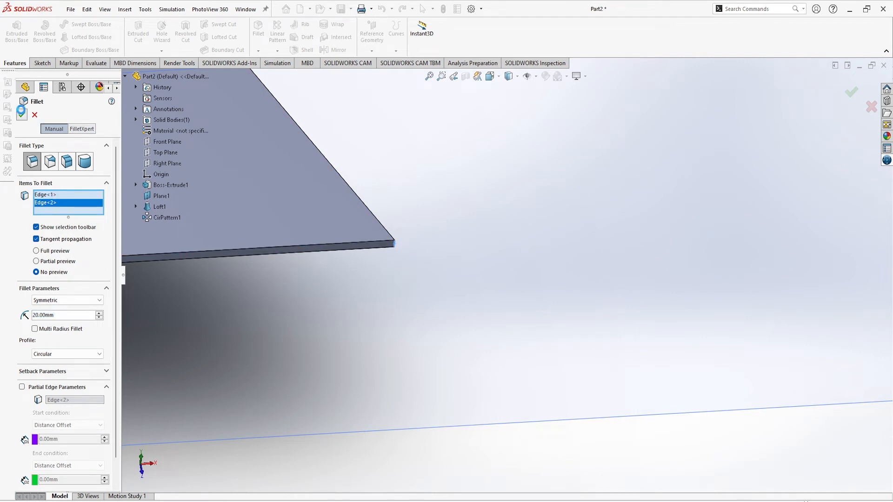
{"action": "left_click", "coordinate": [22, 114]}
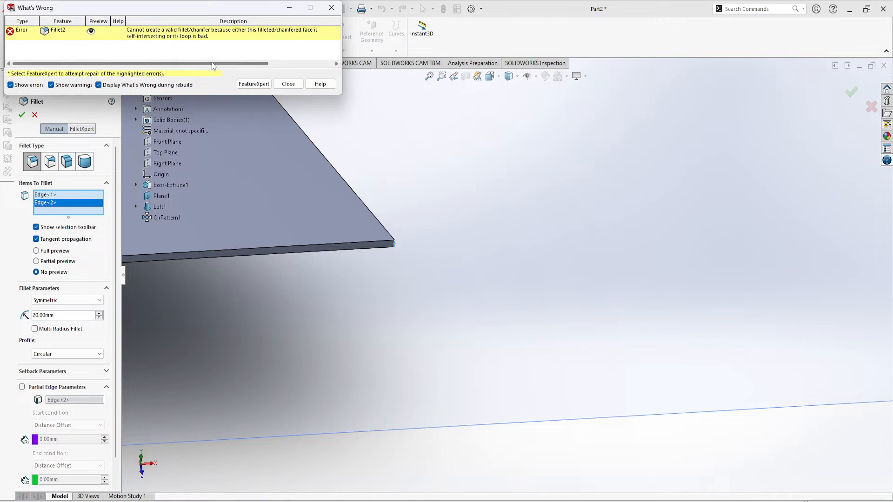
{"action": "left_click", "coordinate": [288, 83]}
- Try a 20 mm face fillet with the blade's outer end face and side face in the first face set
{"action": "scroll", "coordinate": [259, 246], "scroll_direction": "up", "scroll_amount": 8}
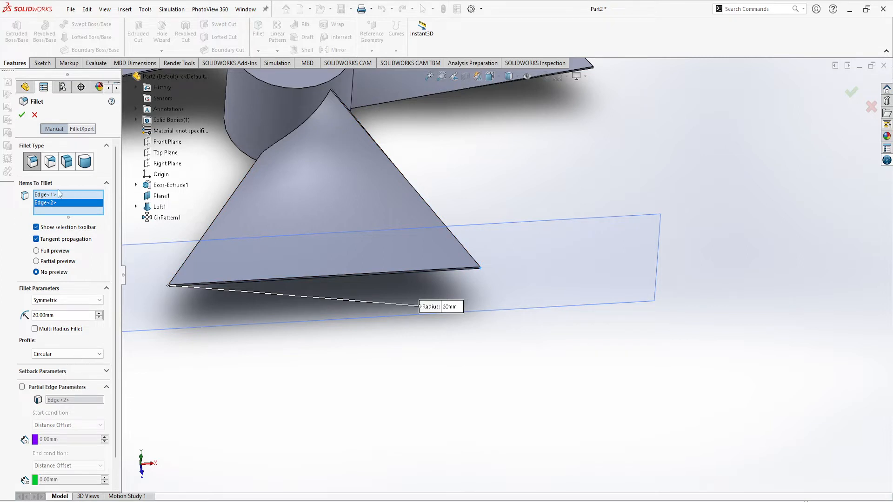
{"action": "left_click", "coordinate": [73, 168]}
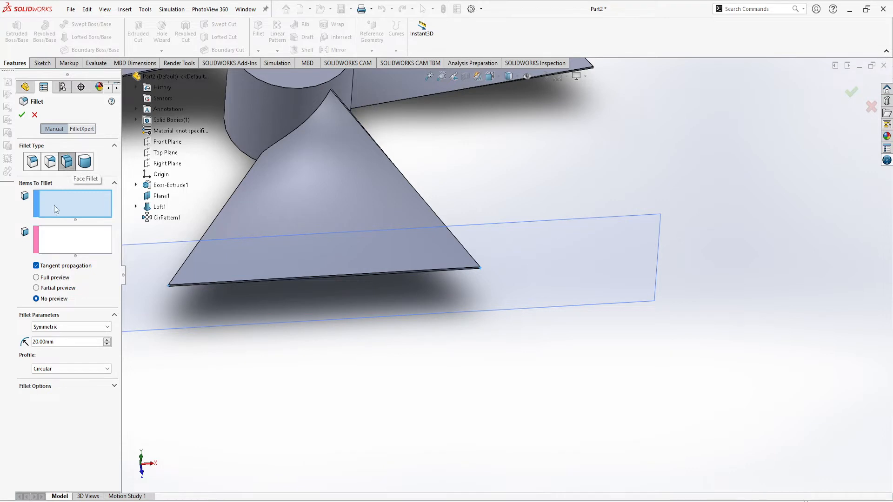
{"action": "left_click", "coordinate": [22, 115]}
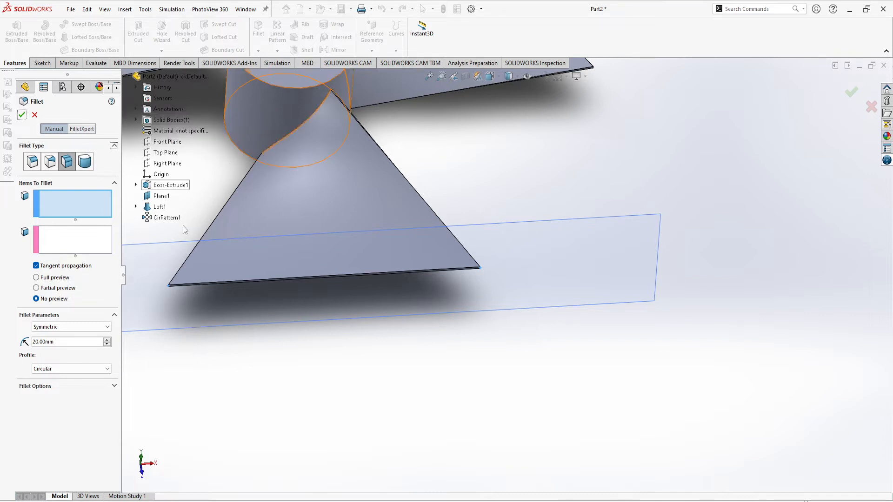
{"action": "scroll", "coordinate": [218, 311], "scroll_direction": "down", "scroll_amount": 5}
{"action": "left_click", "coordinate": [162, 228]}
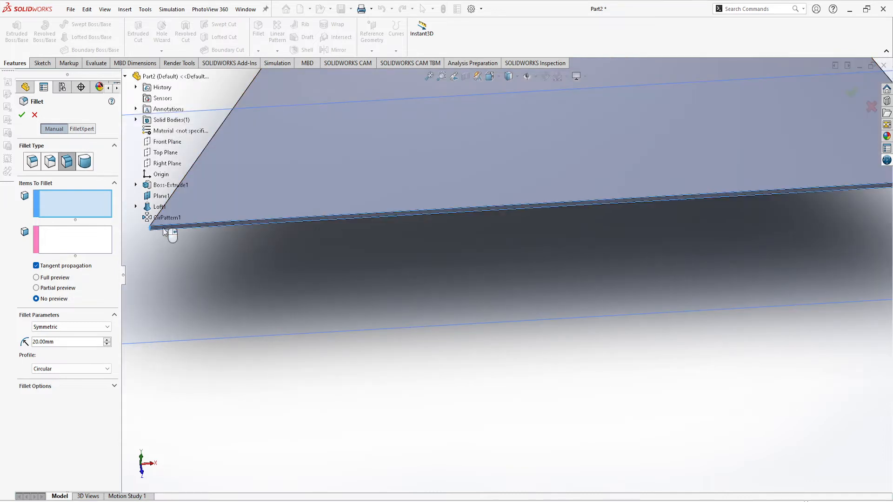
{"action": "middle_click_drag", "start_coordinate": [137, 311], "coordinate": [239, 313]}
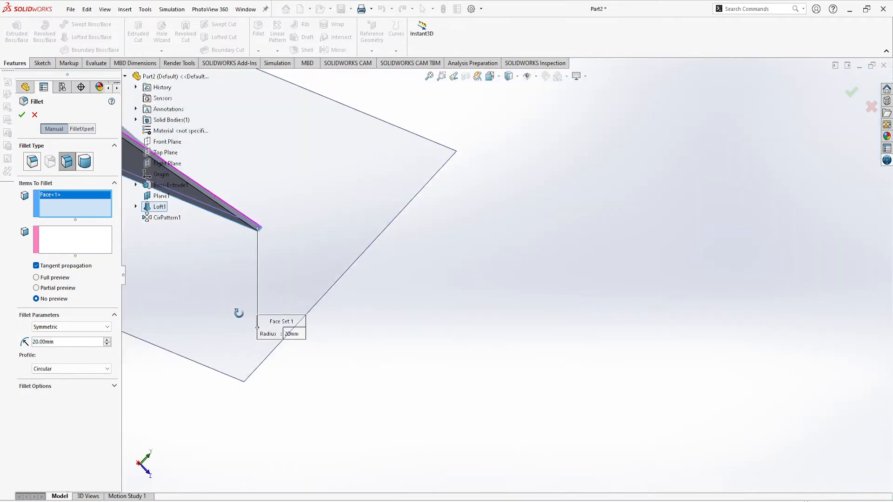
{"action": "left_click", "coordinate": [255, 226]}
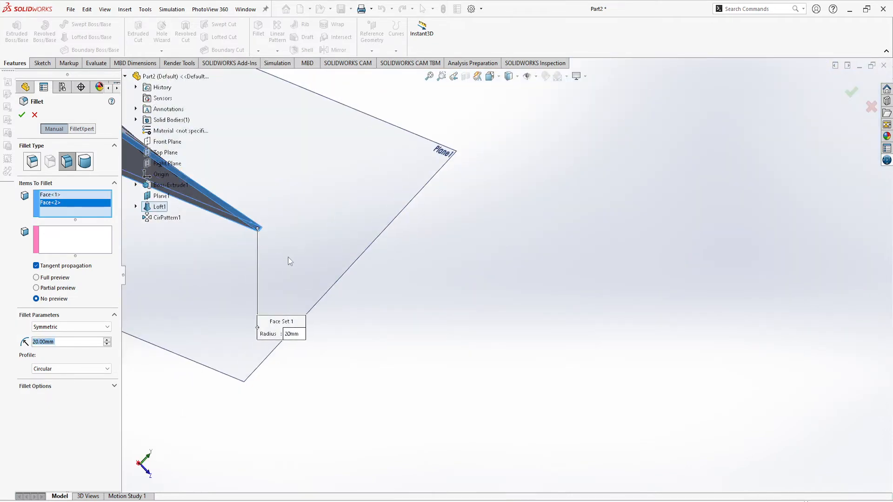
{"action": "middle_click_drag", "start_coordinate": [324, 350], "coordinate": [448, 265]}
{"action": "left_click", "coordinate": [22, 115]}
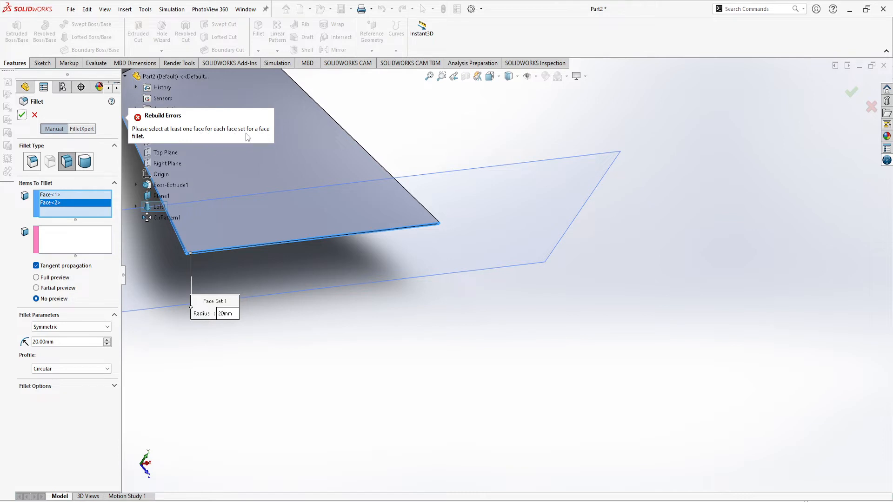
- Switch back to the constant size fillet and cancel the fillet command
{"action": "left_click", "coordinate": [32, 161]}
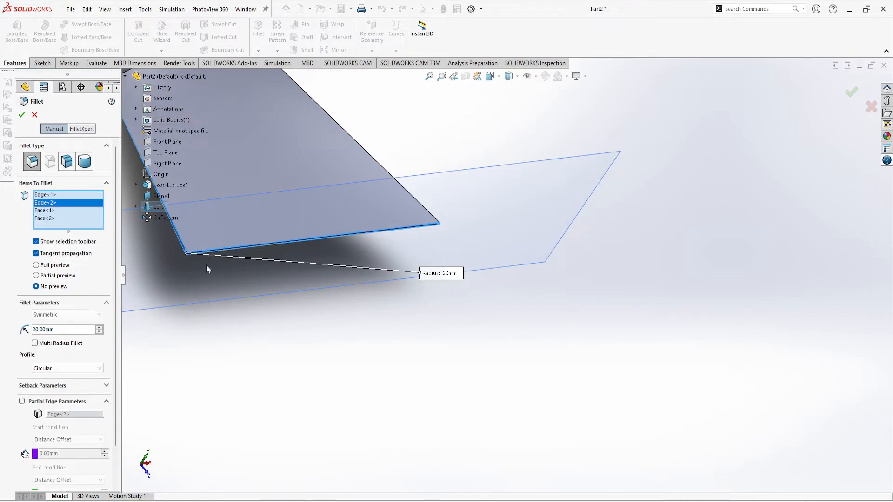
{"action": "right_click", "coordinate": [46, 218]}
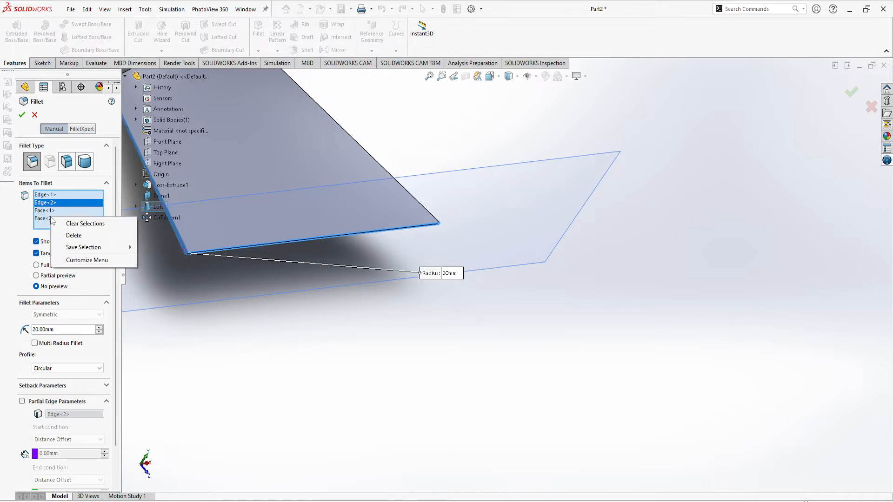
{"action": "left_click", "coordinate": [40, 114]}
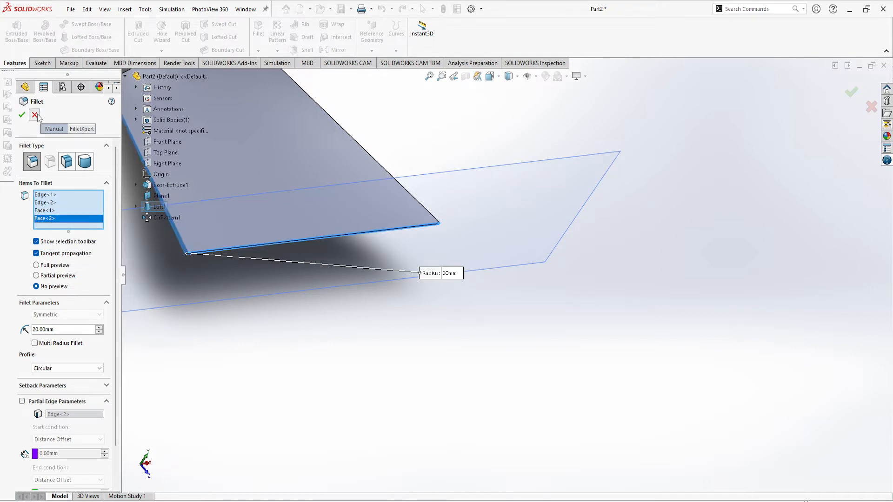
{"action": "left_click", "coordinate": [36, 115]}
{"action": "scroll", "coordinate": [200, 247], "scroll_direction": "down", "scroll_amount": 3}
{"action": "scroll", "coordinate": [205, 260], "scroll_direction": "down", "scroll_amount": 3}
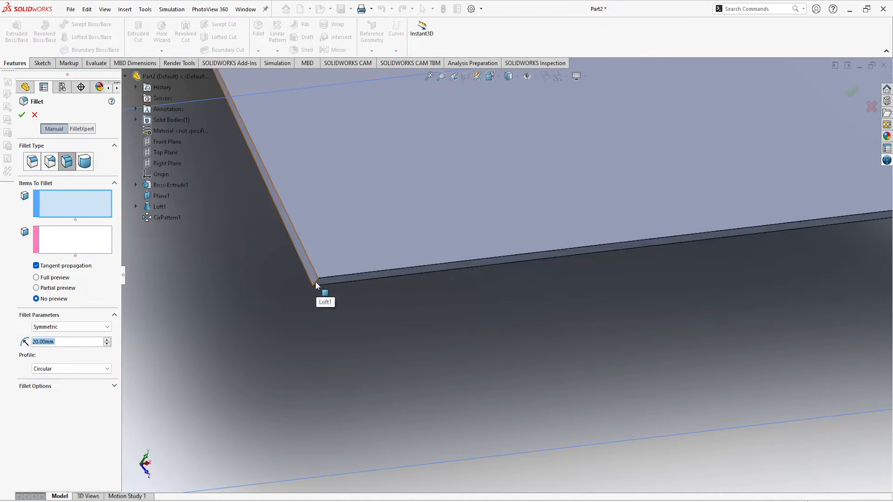
{"action": "scroll", "coordinate": [316, 285], "scroll_direction": "down", "scroll_amount": 3}
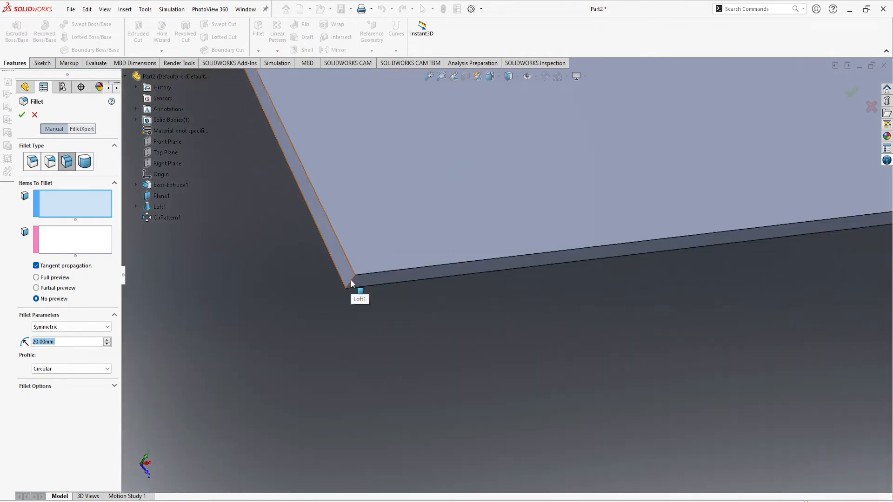
{"action": "scroll", "coordinate": [352, 284], "scroll_direction": "down", "scroll_amount": 2}
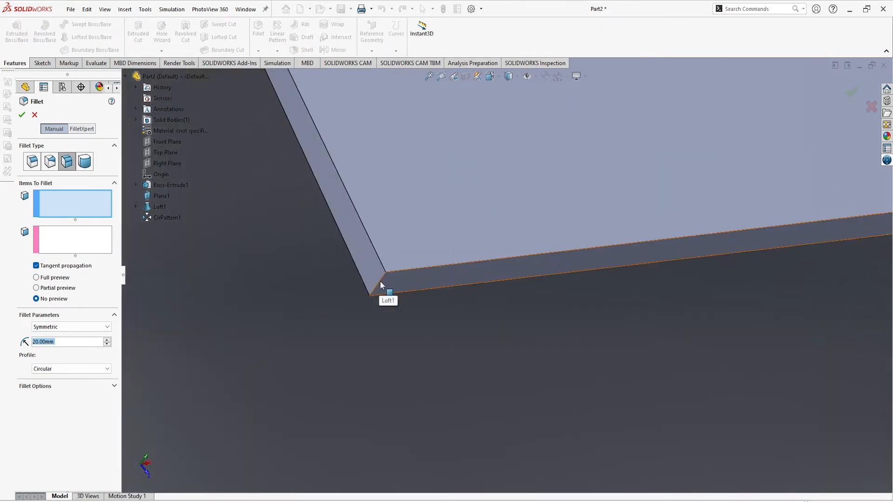
{"action": "scroll", "coordinate": [380, 281], "scroll_direction": "down", "scroll_amount": 5}
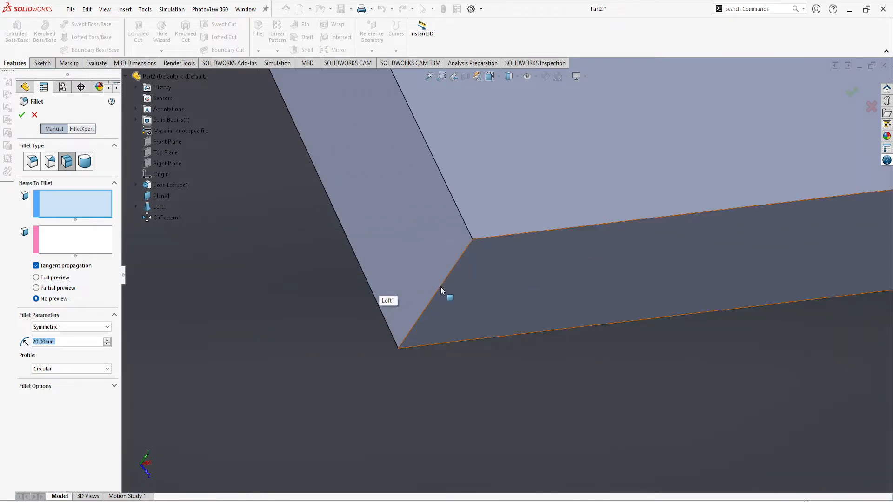
{"action": "left_click", "coordinate": [34, 115]}
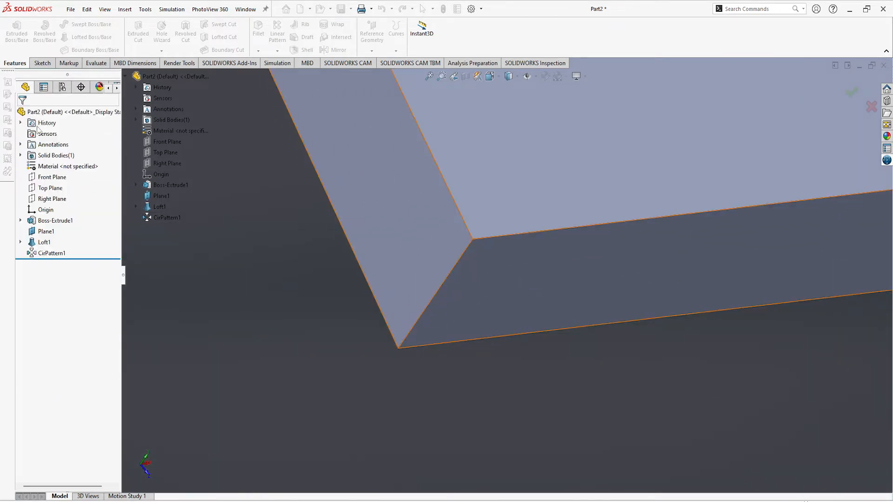
- Delete the circular pattern of the blades, leaving the single lofted blade on the hub
{"action": "scroll", "coordinate": [155, 263], "scroll_direction": "up", "scroll_amount": 3}
{"action": "left_click", "coordinate": [60, 253]}
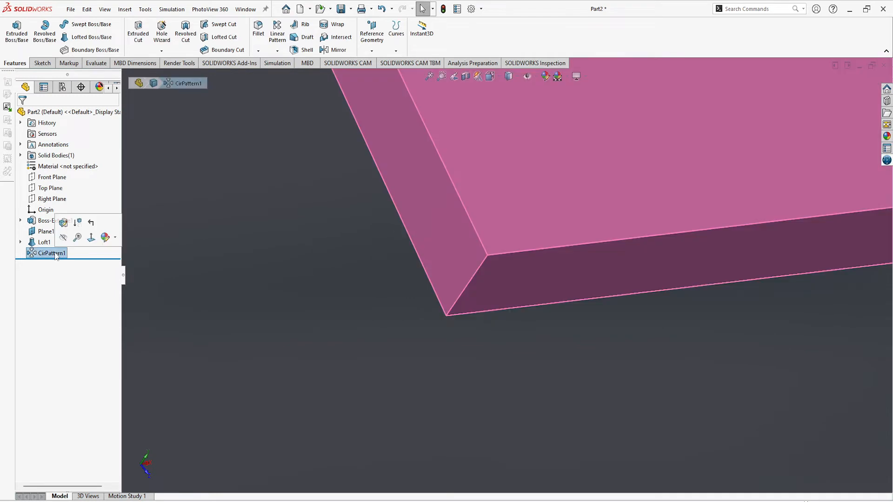
{"action": "key", "text": "Delete"}
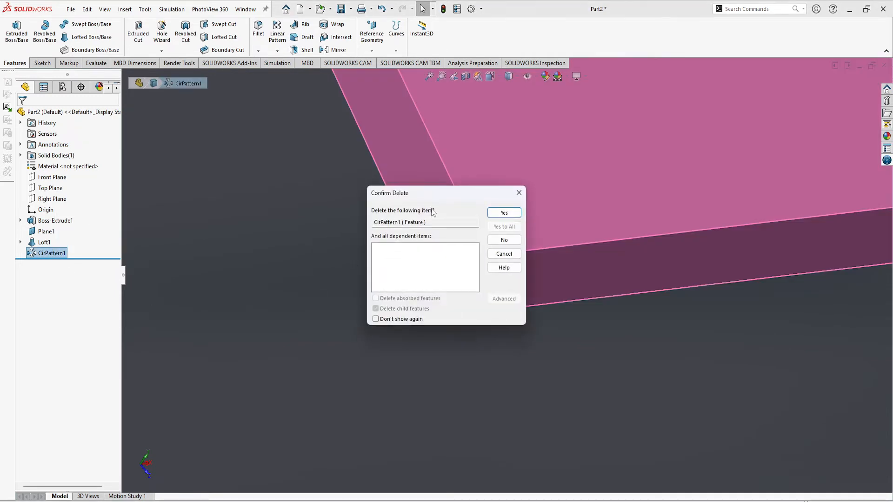
{"action": "left_click", "coordinate": [504, 213]}
{"action": "scroll", "coordinate": [502, 256], "scroll_direction": "up", "scroll_amount": 10}
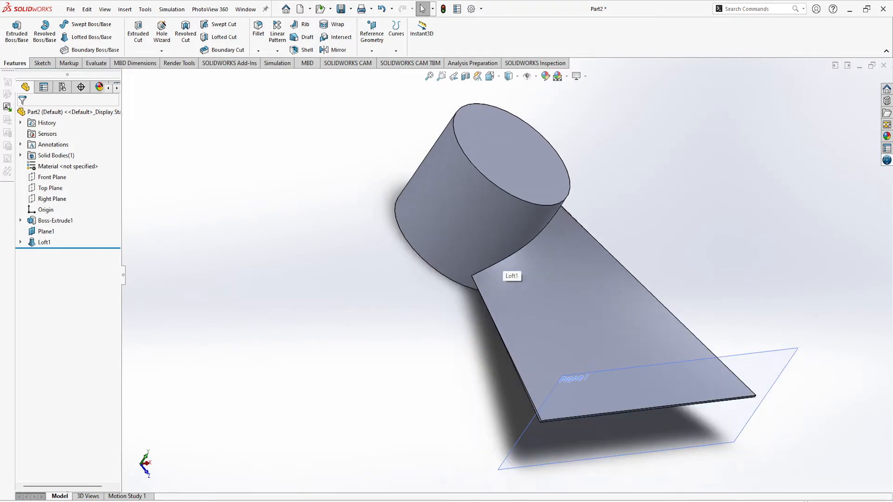
- Try a 20 mm face fillet on the single blade with its side face and outer end face in the first face set
{"action": "left_click", "coordinate": [260, 36]}
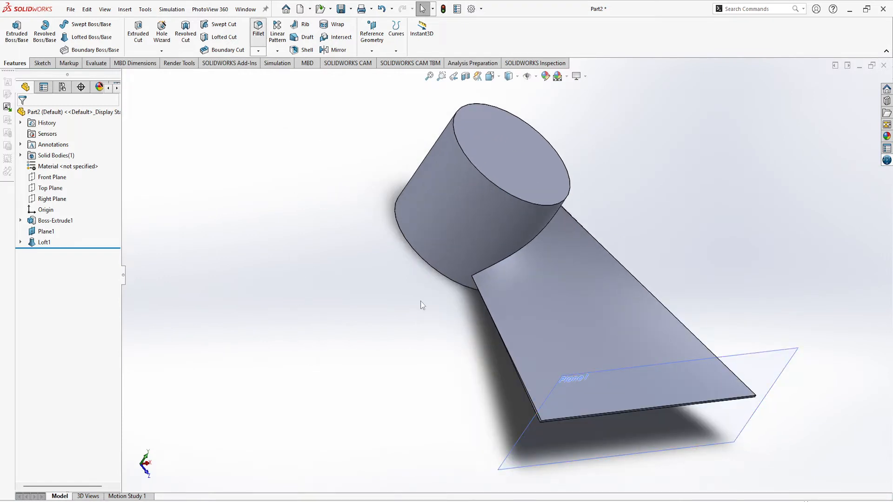
{"action": "scroll", "coordinate": [572, 442], "scroll_direction": "down", "scroll_amount": 10}
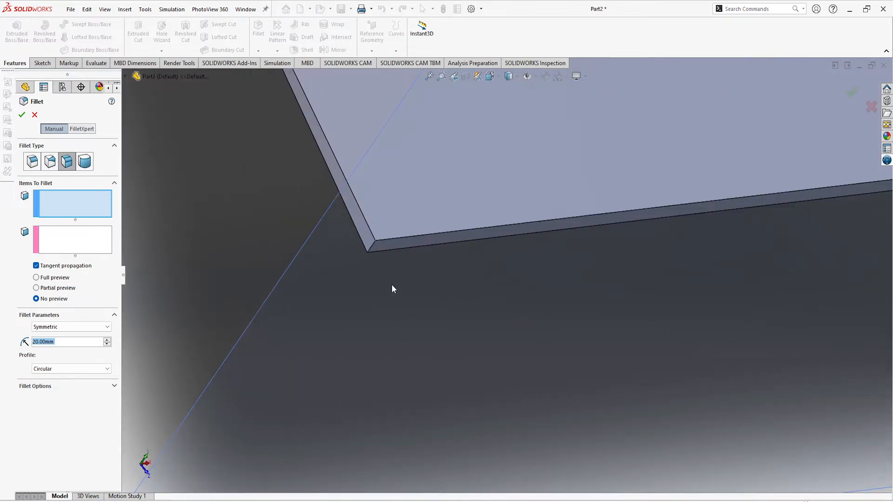
{"action": "left_click", "coordinate": [372, 247]}
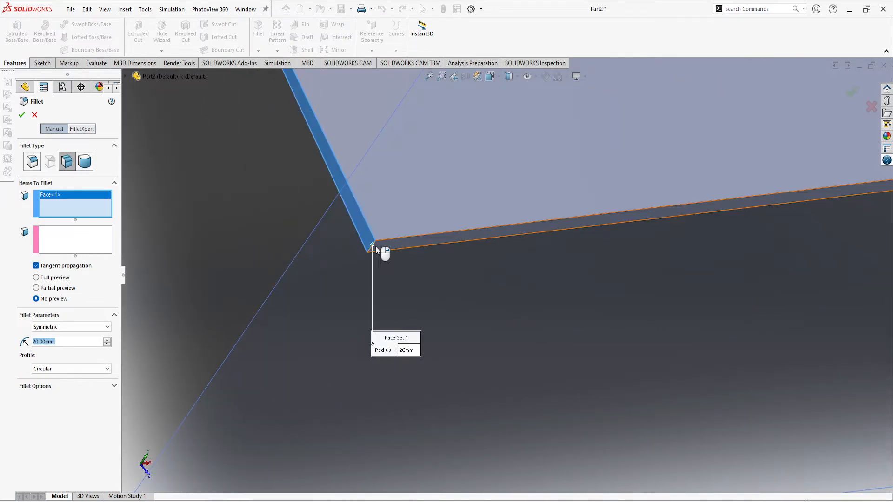
{"action": "left_click", "coordinate": [374, 250]}
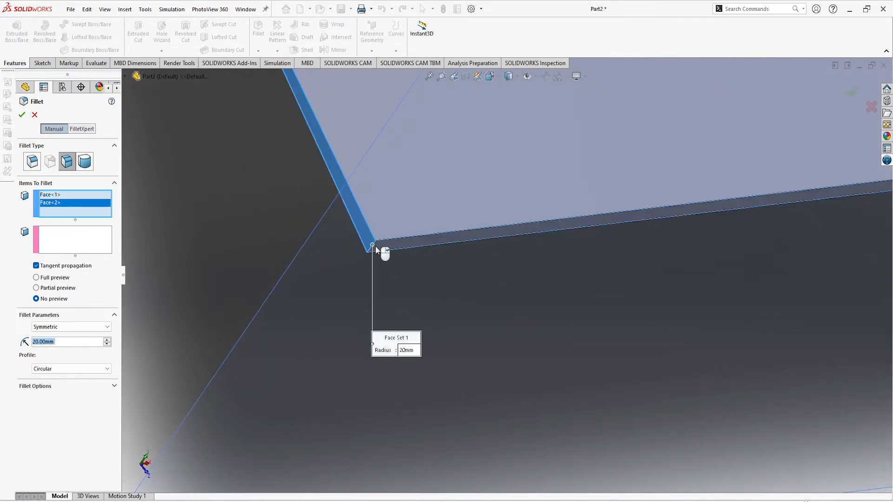
{"action": "left_click", "coordinate": [22, 114]}
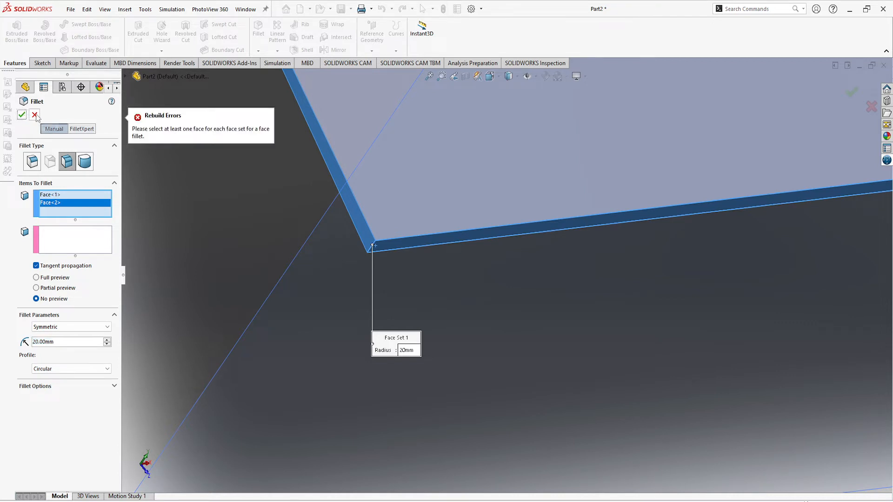
- Switch the fillet type to constant size and remove both selected faces from the items to fillet
{"action": "left_click", "coordinate": [32, 162]}
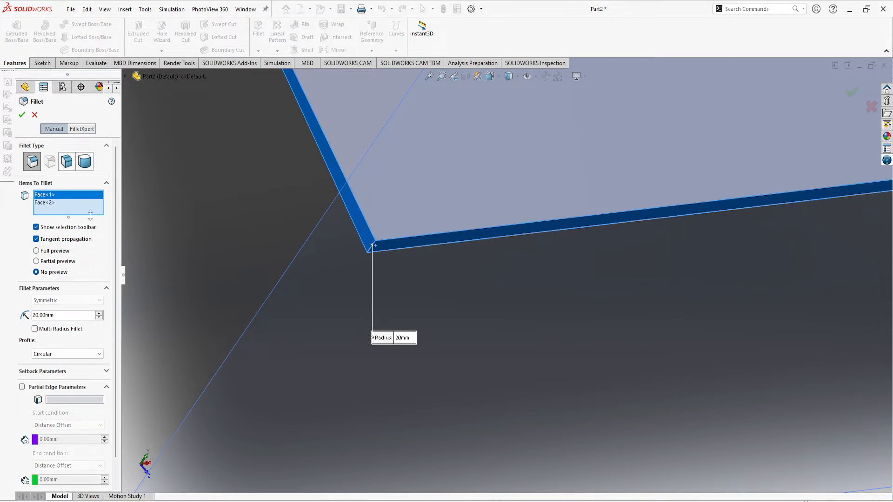
{"action": "left_click", "coordinate": [47, 203]}
{"action": "right_click", "coordinate": [65, 202]}
{"action": "left_click", "coordinate": [86, 223]}
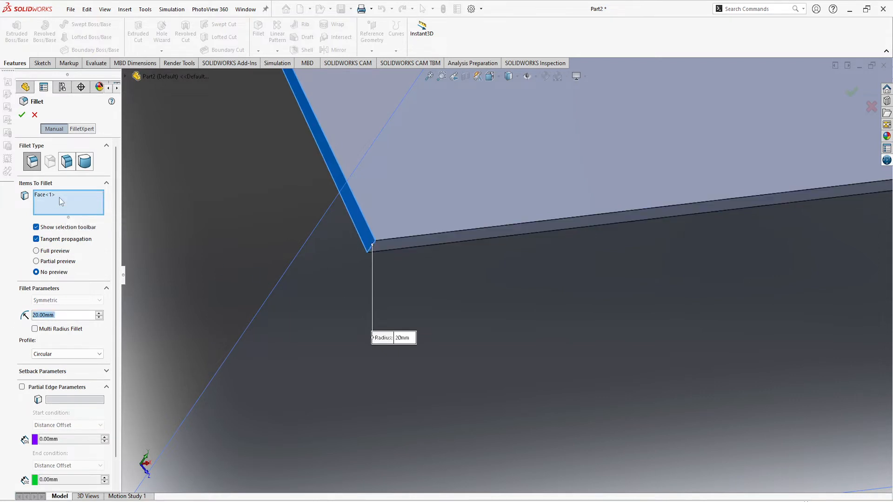
{"action": "left_click", "coordinate": [59, 197]}
{"action": "right_click", "coordinate": [60, 195]}
{"action": "left_click", "coordinate": [82, 215]}
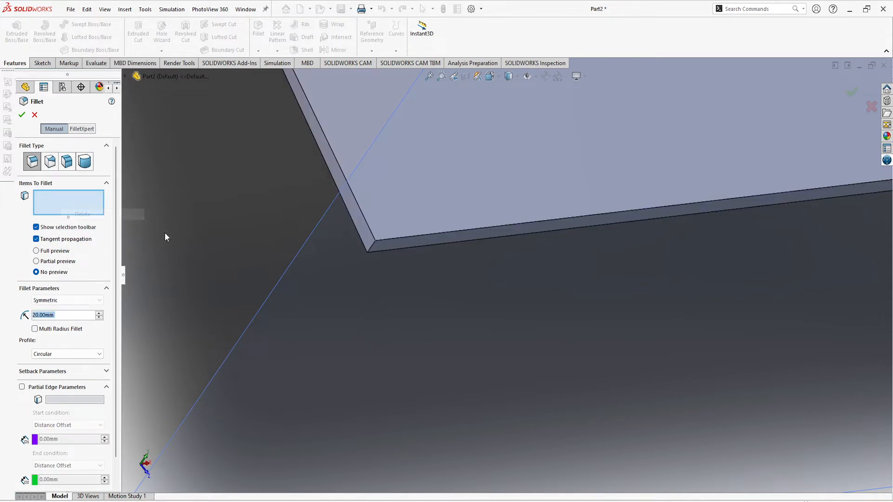
- Select the short outer corner edge of the single blade and try to apply the 20 mm fillet
{"action": "left_click", "coordinate": [372, 247]}
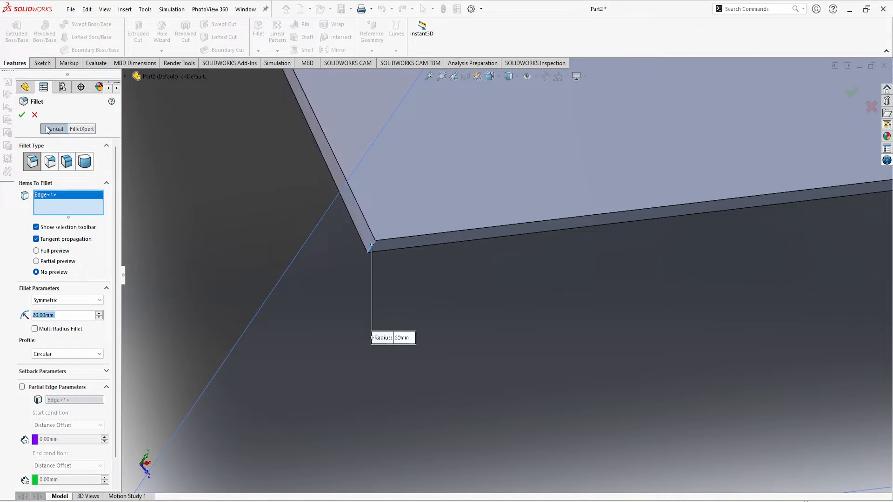
{"action": "left_click", "coordinate": [20, 114]}
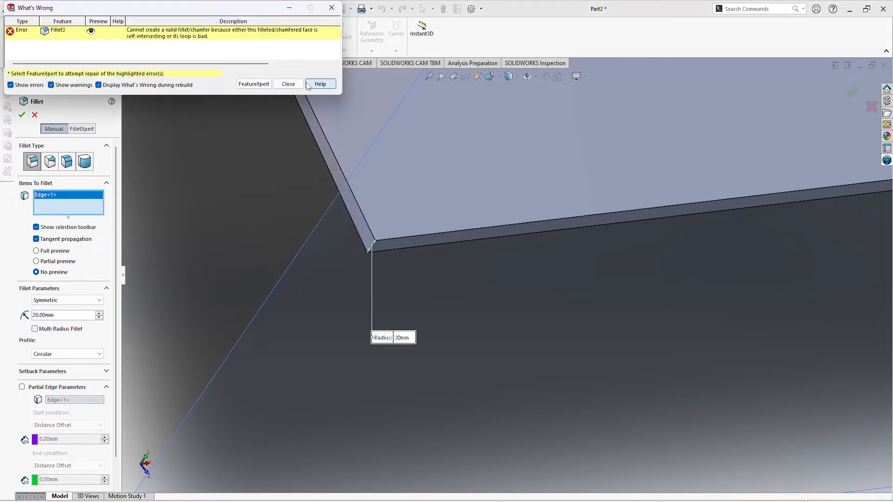
{"action": "left_click", "coordinate": [288, 84]}
{"action": "scroll", "coordinate": [244, 222], "scroll_direction": "down", "scroll_amount": 1}
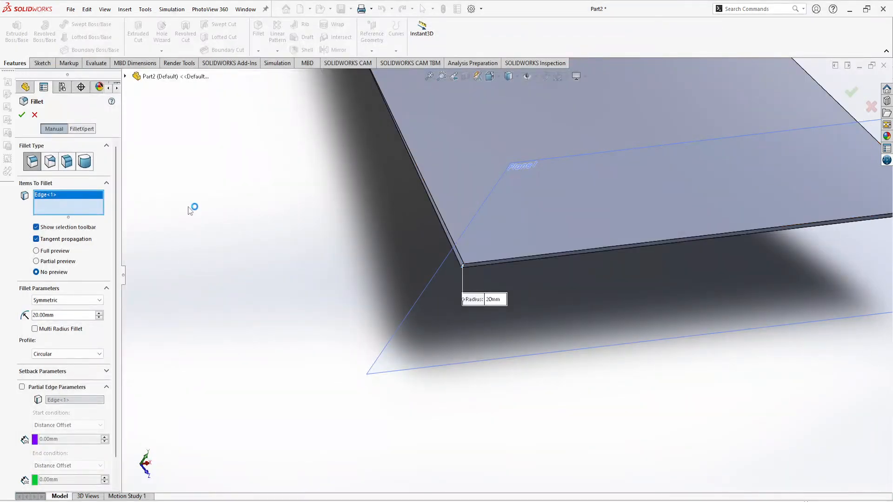
- Cancel the fillet and delete the blade loft, keeping its two profile sketches
{"action": "scroll", "coordinate": [441, 166], "scroll_direction": "up", "scroll_amount": 8}
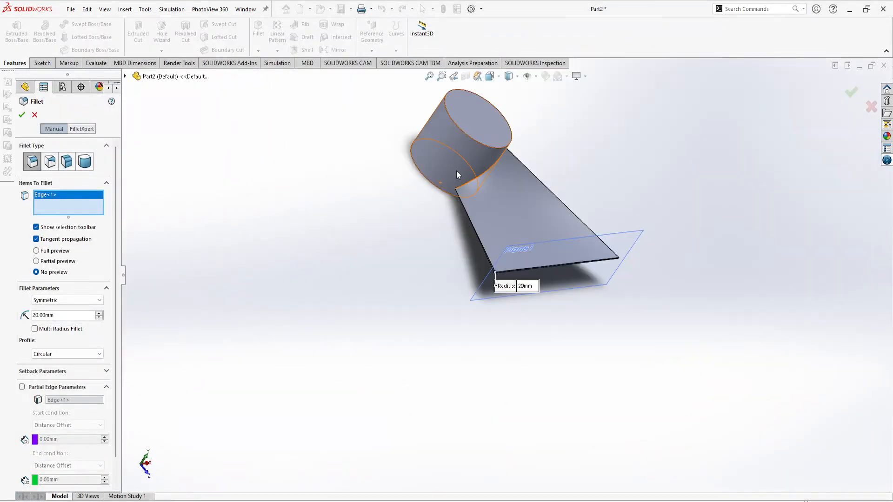
{"action": "left_click", "coordinate": [34, 115]}
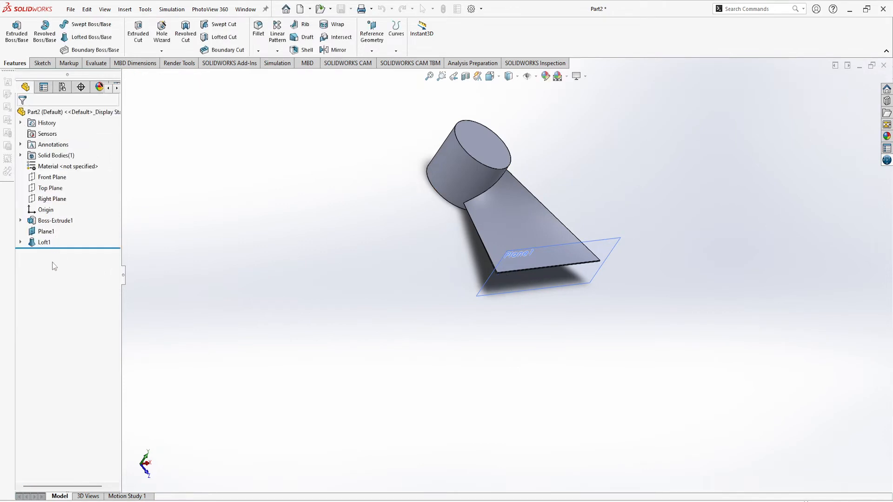
{"action": "left_click", "coordinate": [43, 242]}
{"action": "key", "text": "Delete"}
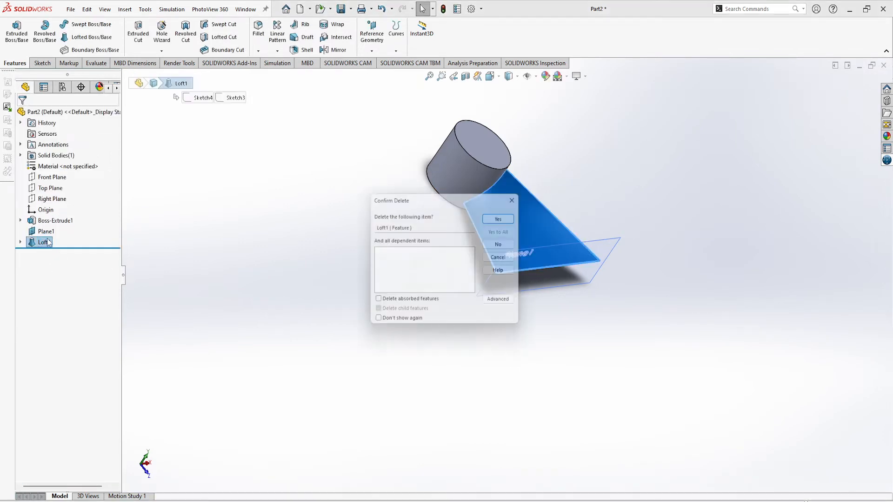
{"action": "left_click", "coordinate": [505, 216]}
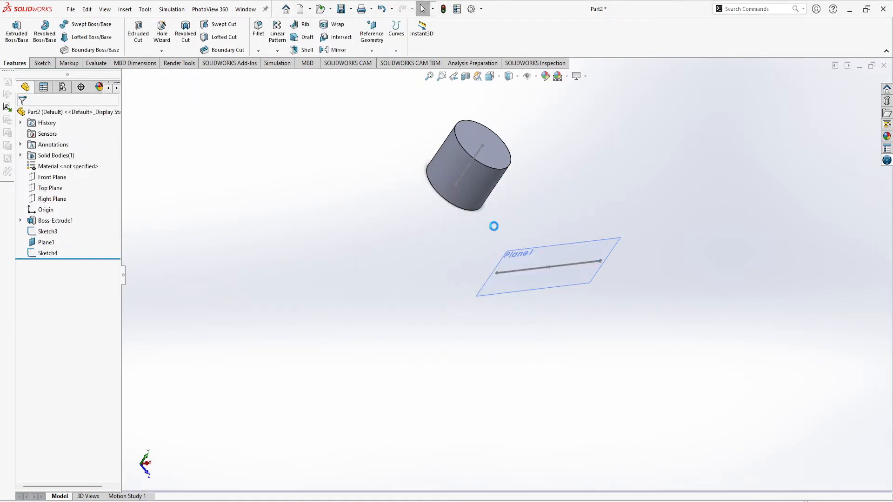
- Start a new loft for the blade with Sketch3 and Sketch4 as its profiles
{"action": "left_click", "coordinate": [73, 41]}
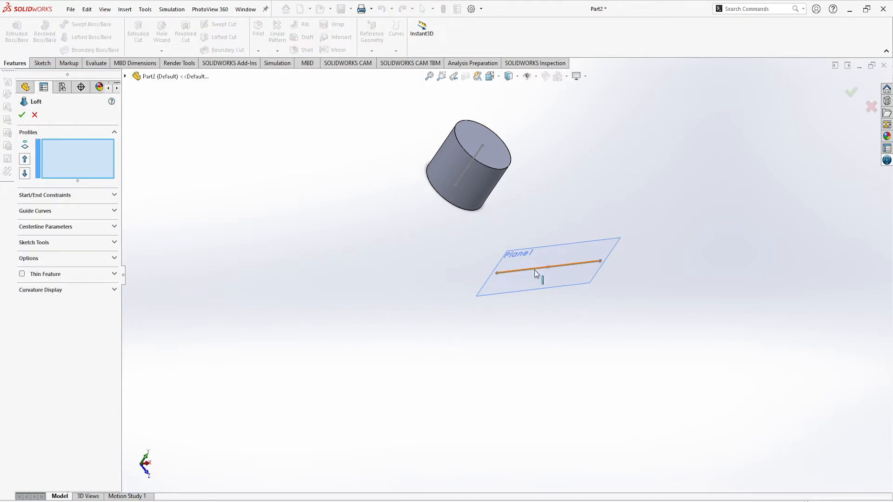
{"action": "left_click", "coordinate": [126, 77]}
{"action": "left_click", "coordinate": [126, 76]}
{"action": "left_click", "coordinate": [126, 77]}
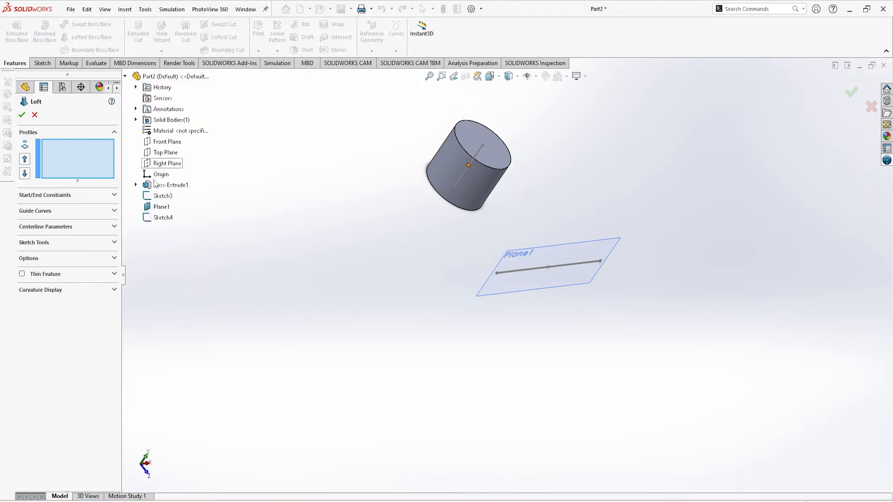
{"action": "left_click", "coordinate": [163, 195]}
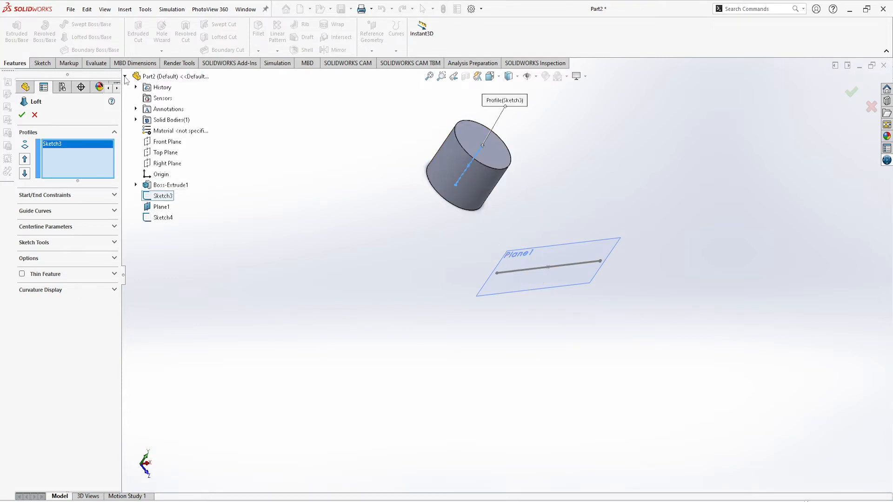
{"action": "left_click", "coordinate": [163, 217]}
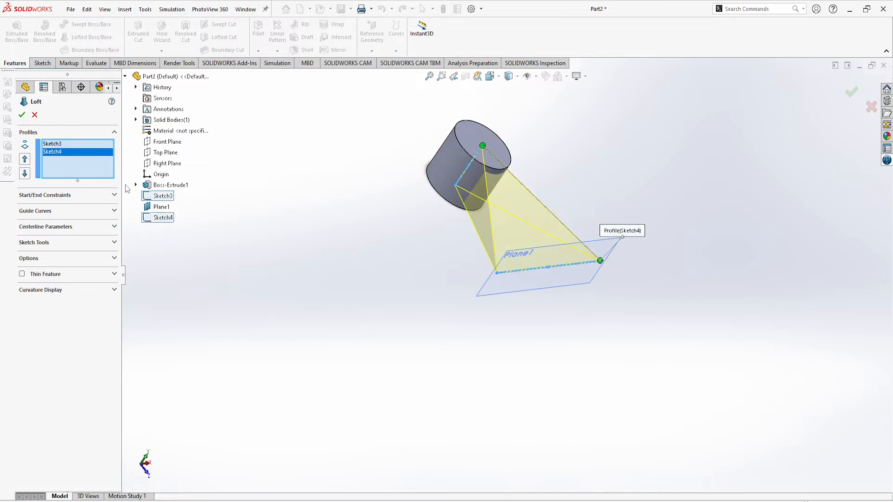
- Adjust the loft connector at the hub profile's upper end and create the blade loft
{"action": "middle_click_drag", "start_coordinate": [618, 270], "coordinate": [493, 239]}
{"action": "scroll", "coordinate": [512, 198], "scroll_direction": "down", "scroll_amount": 3}
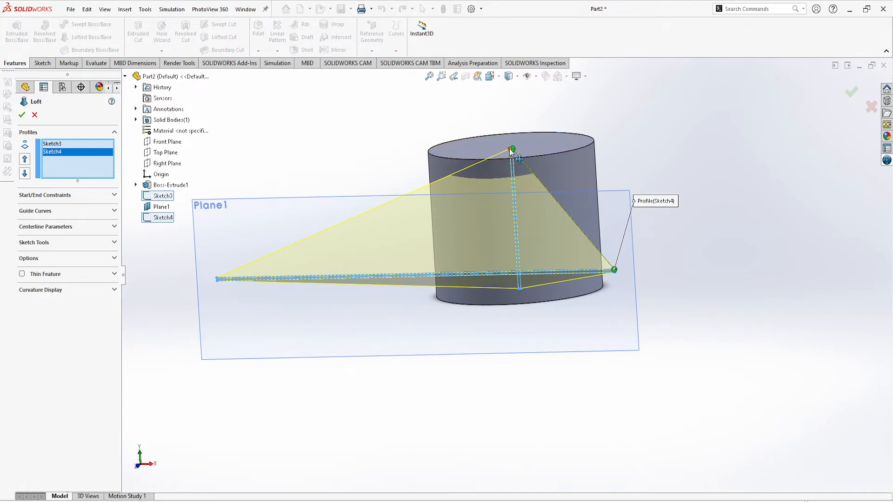
{"action": "left_click_drag", "start_coordinate": [509, 149], "coordinate": [504, 191]}
{"action": "left_click_drag", "start_coordinate": [518, 287], "coordinate": [518, 286]}
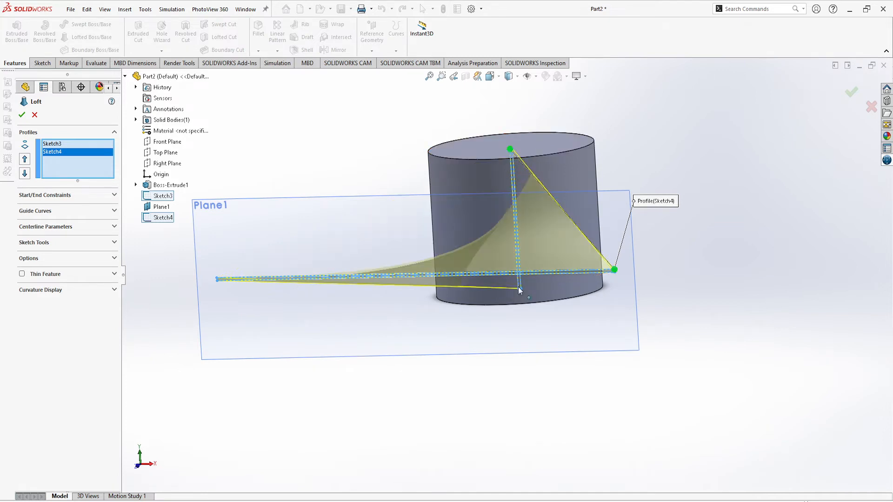
{"action": "left_click", "coordinate": [21, 115]}
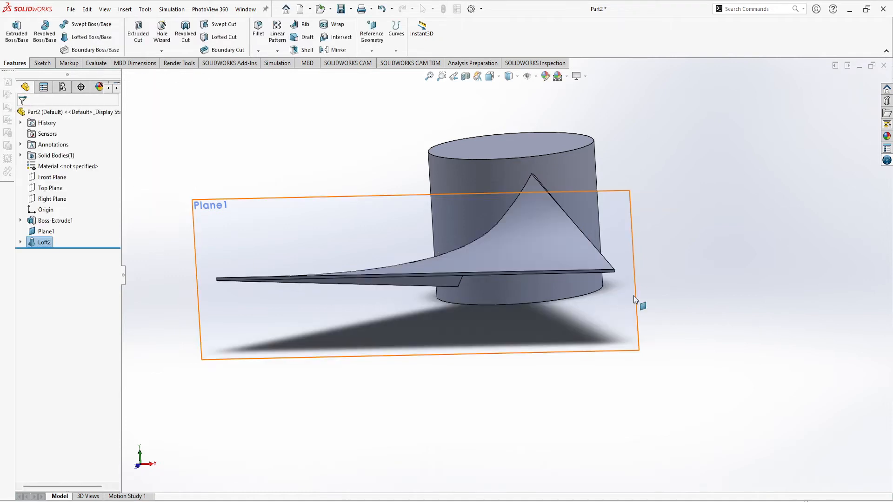
- Try a 20 mm constant-size fillet on one short outer corner edge of the blade
{"action": "scroll", "coordinate": [632, 278], "scroll_direction": "down", "scroll_amount": 3}
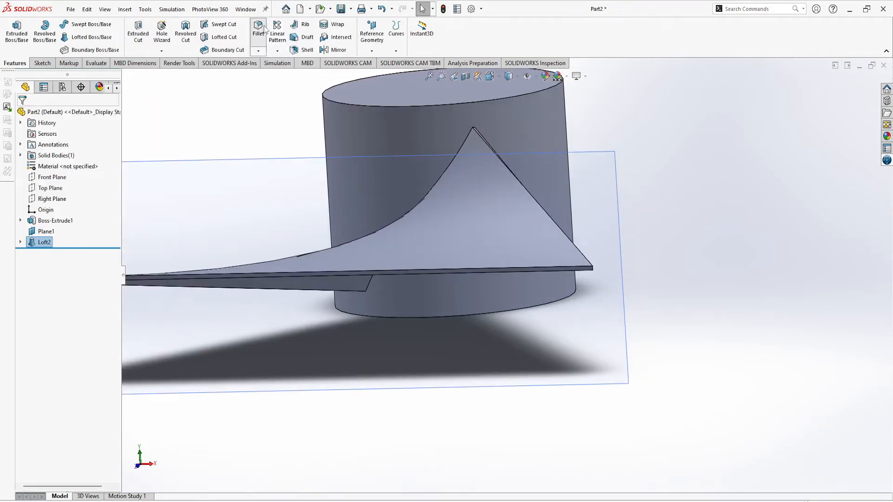
{"action": "left_click", "coordinate": [593, 269]}
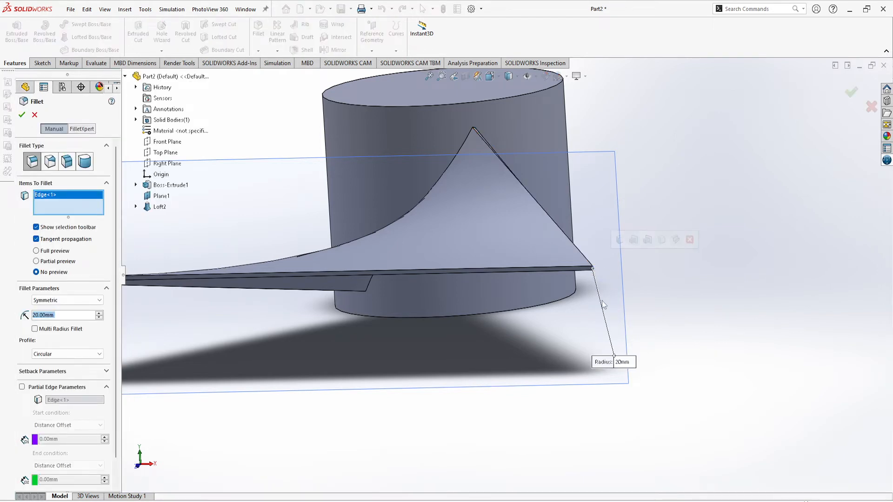
{"action": "scroll", "coordinate": [586, 283], "scroll_direction": "down", "scroll_amount": 5}
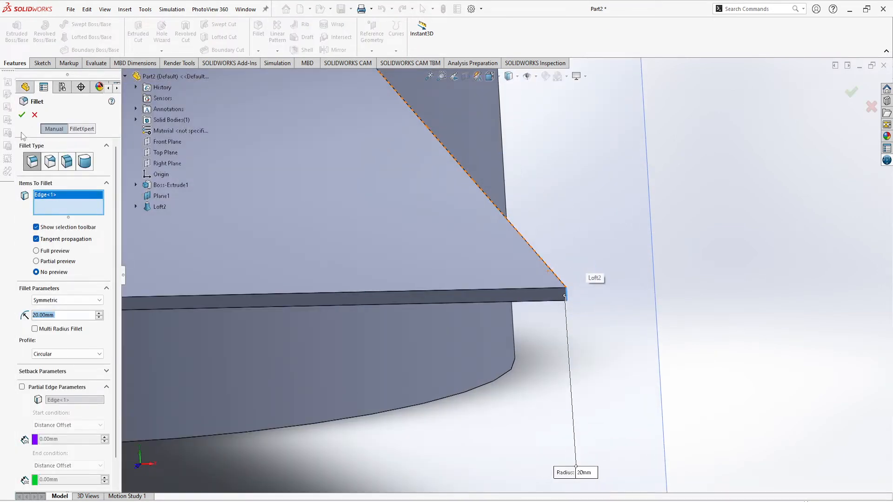
{"action": "left_click", "coordinate": [20, 115]}
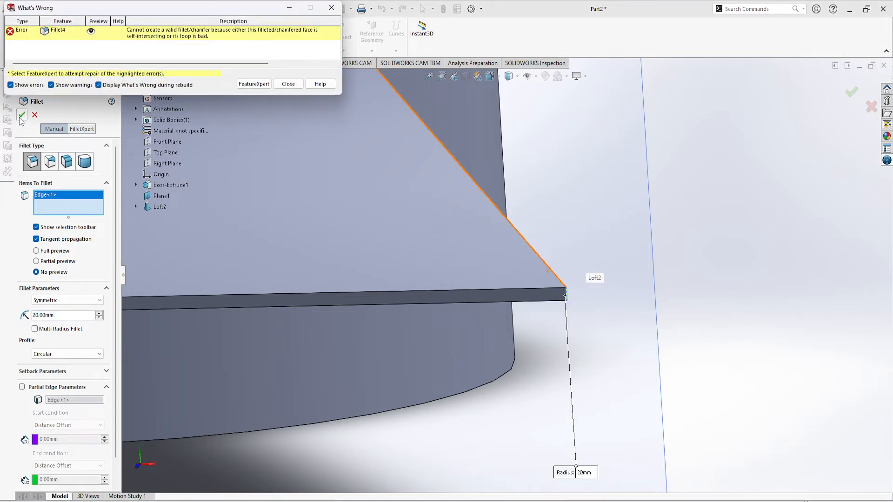
{"action": "left_click", "coordinate": [289, 85]}
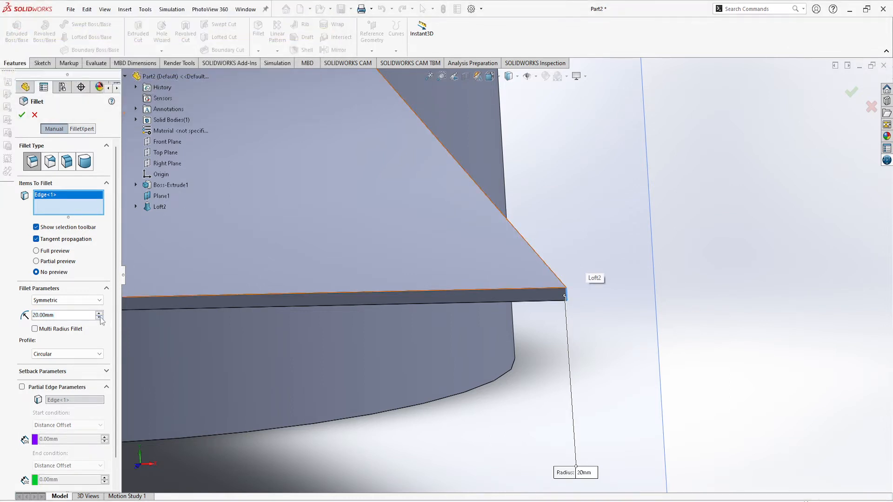
- Reduce the corner fillet radius to 10 mm and apply it, then select the blade's opposite outer corner edge
{"action": "left_click", "coordinate": [99, 317]}
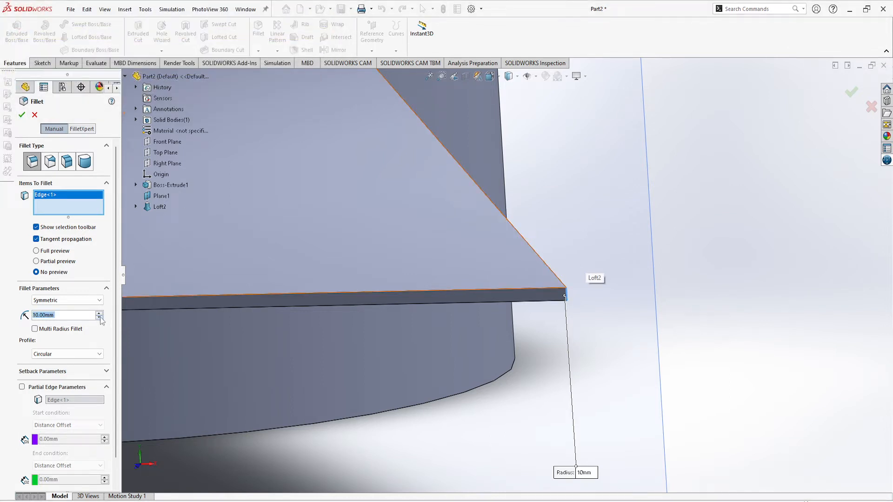
{"action": "left_click", "coordinate": [21, 115]}
{"action": "middle_click_drag", "start_coordinate": [410, 339], "coordinate": [526, 317]}
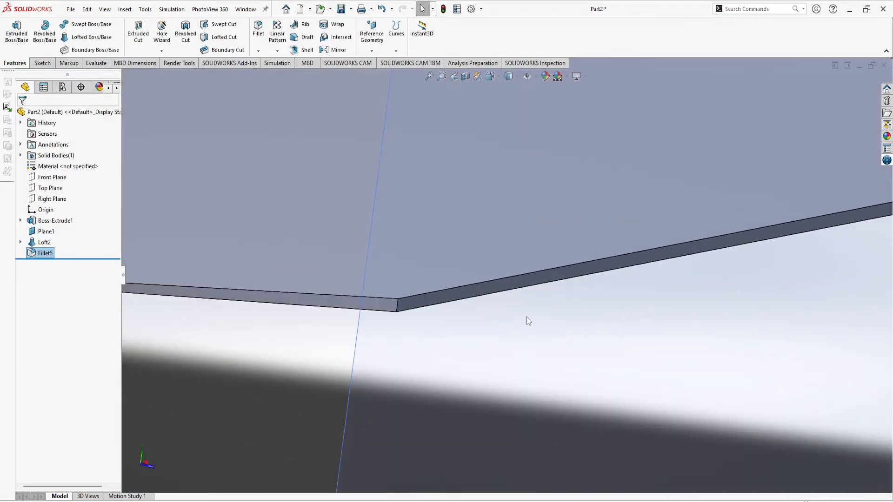
{"action": "left_click", "coordinate": [397, 307]}
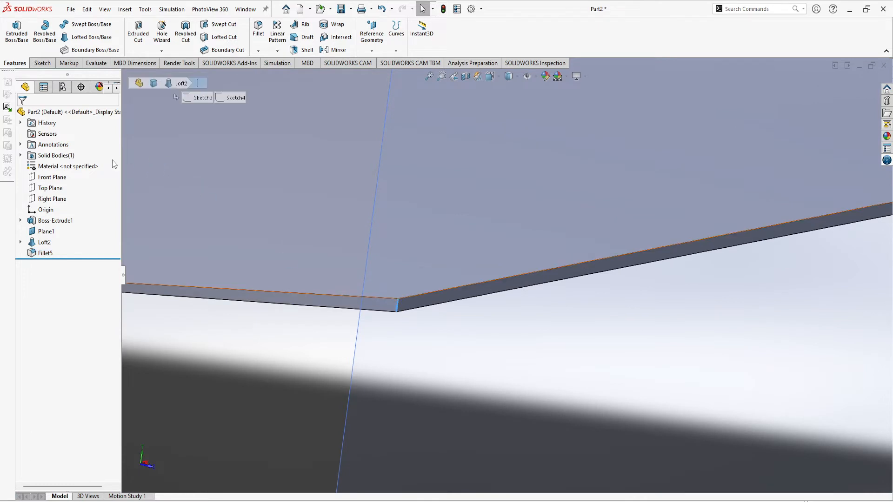
{"action": "scroll", "coordinate": [253, 308], "scroll_direction": "up", "scroll_amount": 6}
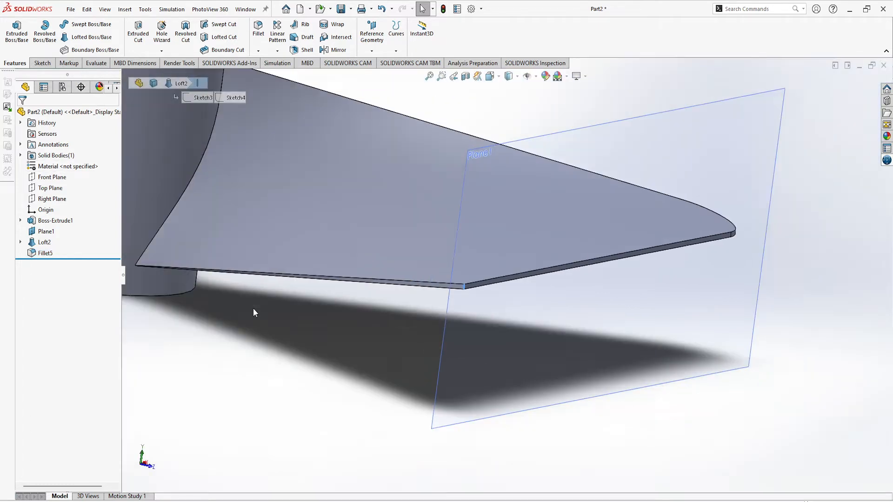
- Delete the 10 mm fillet from the blade's outer corner
{"action": "left_click", "coordinate": [47, 253]}
{"action": "key", "text": "Delete"}
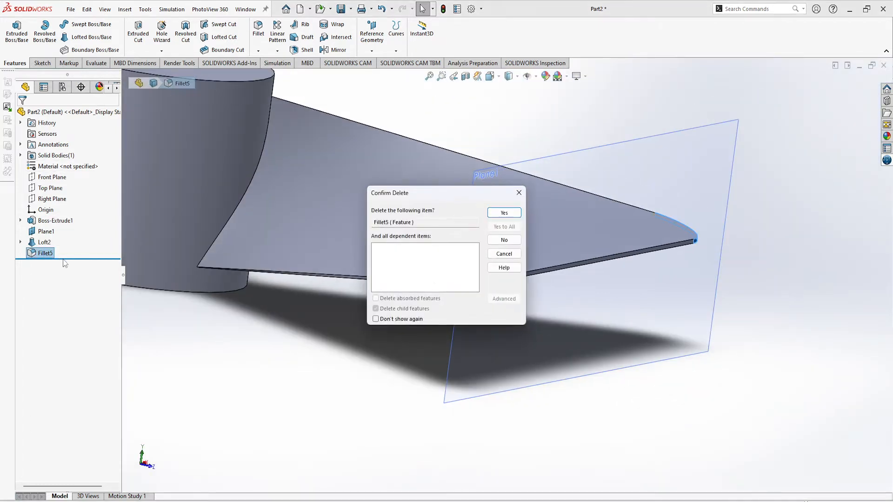
{"action": "left_click", "coordinate": [504, 213]}
- Create a circular pattern of the lofted blade around the hub's circular edge with 3 equally spaced instances over 360 degrees
{"action": "scroll", "coordinate": [392, 250], "scroll_direction": "up", "scroll_amount": 5}
{"action": "middle_click_drag", "start_coordinate": [392, 250], "coordinate": [315, 261]}
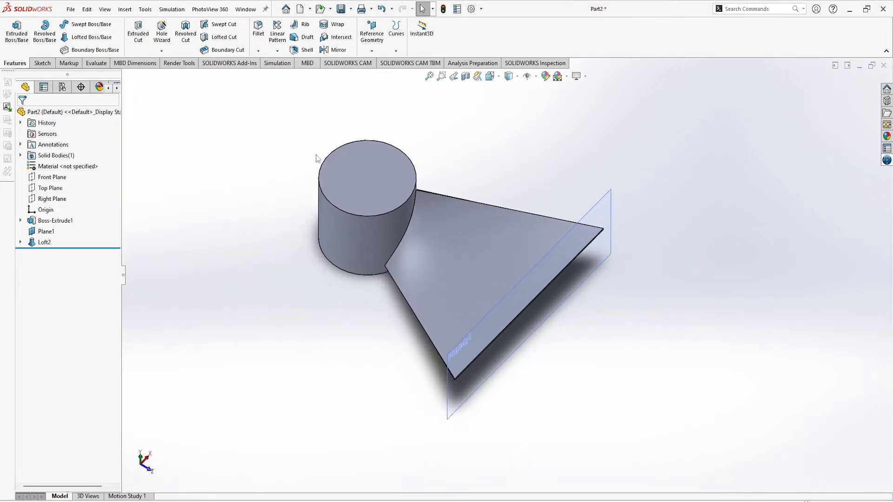
{"action": "left_click", "coordinate": [278, 51]}
{"action": "left_click", "coordinate": [292, 75]}
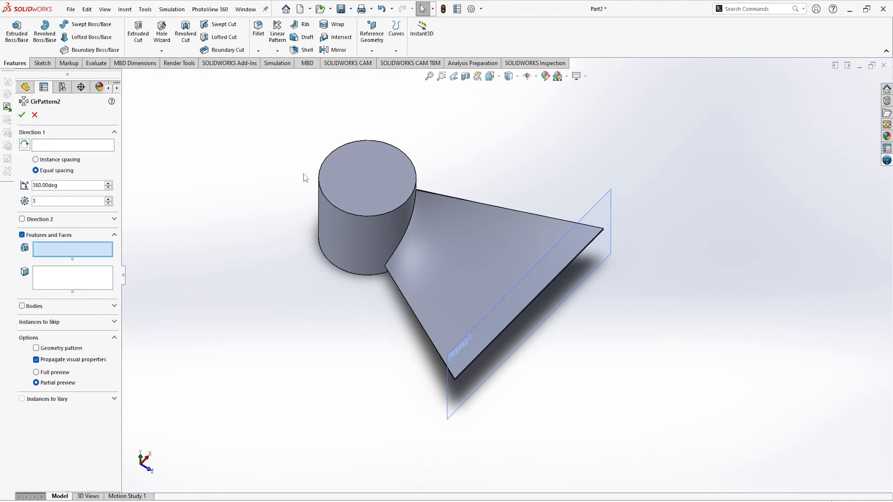
{"action": "left_click", "coordinate": [447, 262]}
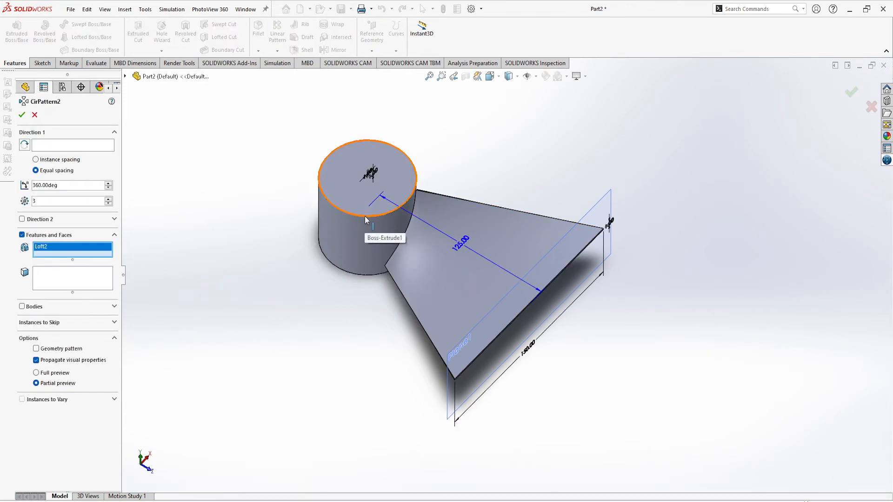
{"action": "left_click", "coordinate": [99, 142]}
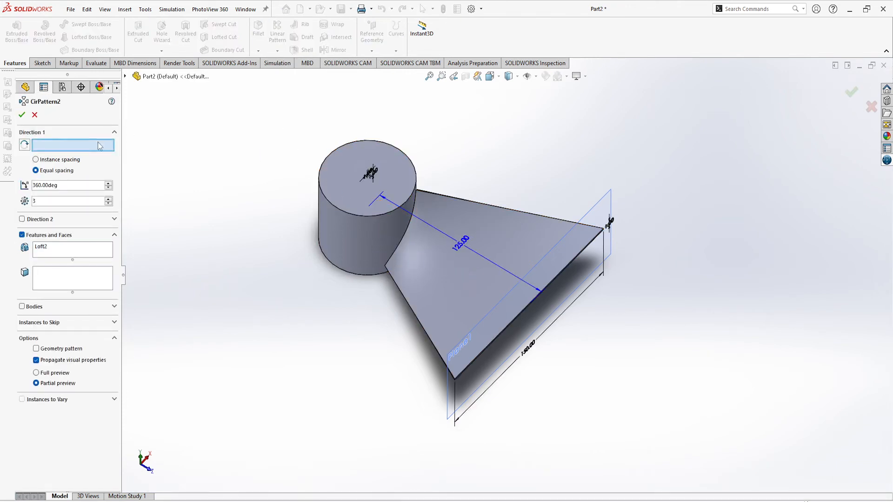
{"action": "left_click", "coordinate": [352, 216]}
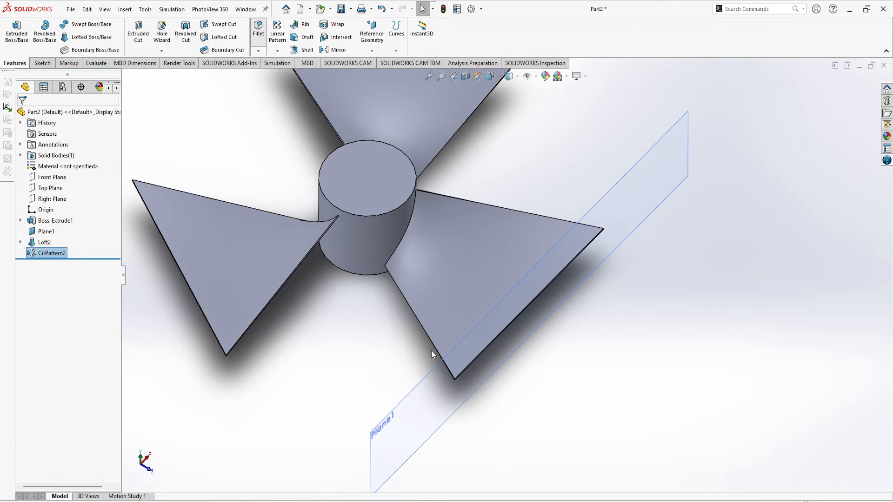
- Start a 10 mm constant-size fillet and select both short outer corner edges of the original blade
{"action": "scroll", "coordinate": [459, 380], "scroll_direction": "down", "scroll_amount": 5}
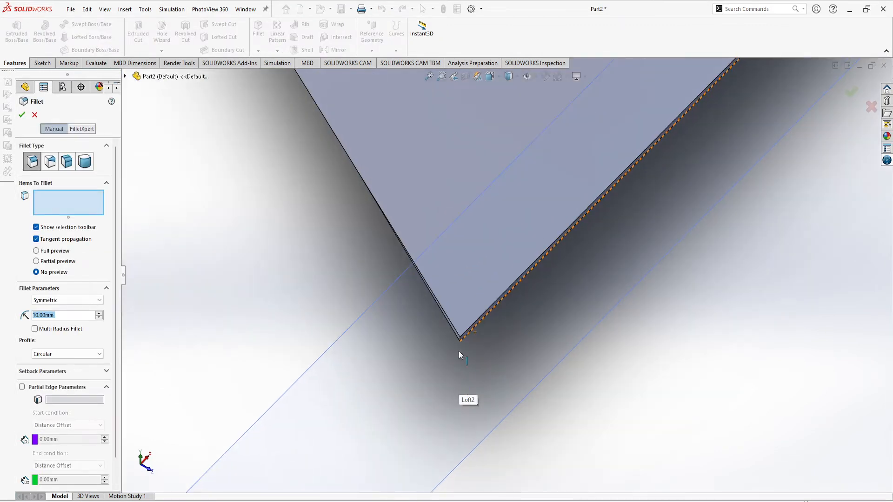
{"action": "middle_click_drag", "start_coordinate": [458, 351], "coordinate": [456, 257]}
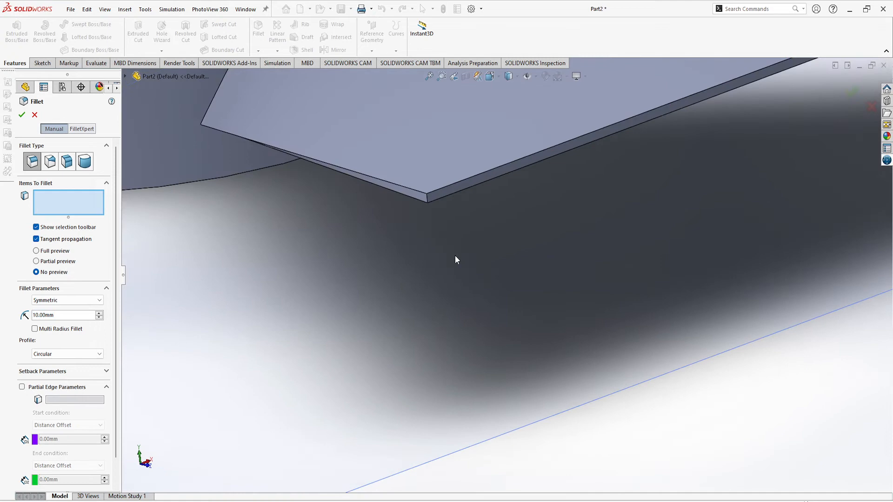
{"action": "left_click", "coordinate": [425, 197]}
{"action": "middle_click_drag", "start_coordinate": [671, 219], "coordinate": [741, 206]}
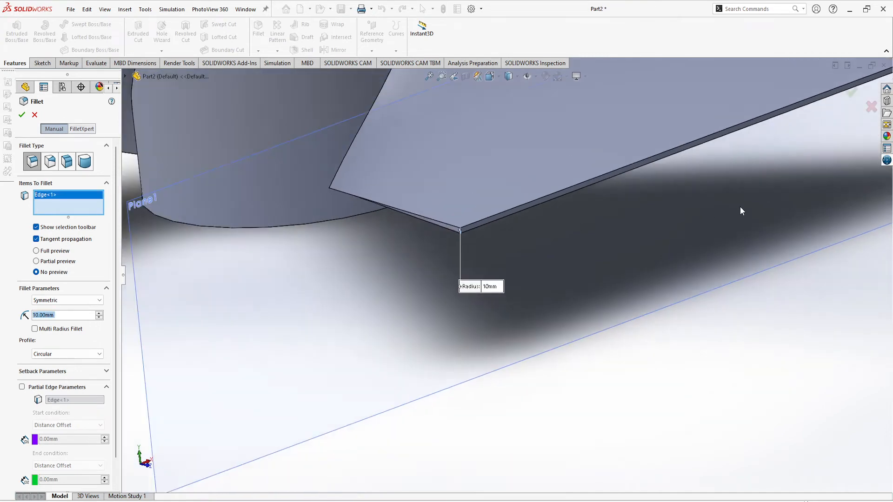
{"action": "scroll", "coordinate": [849, 150], "scroll_direction": "up", "scroll_amount": 8}
{"action": "scroll", "coordinate": [739, 154], "scroll_direction": "down", "scroll_amount": 8}
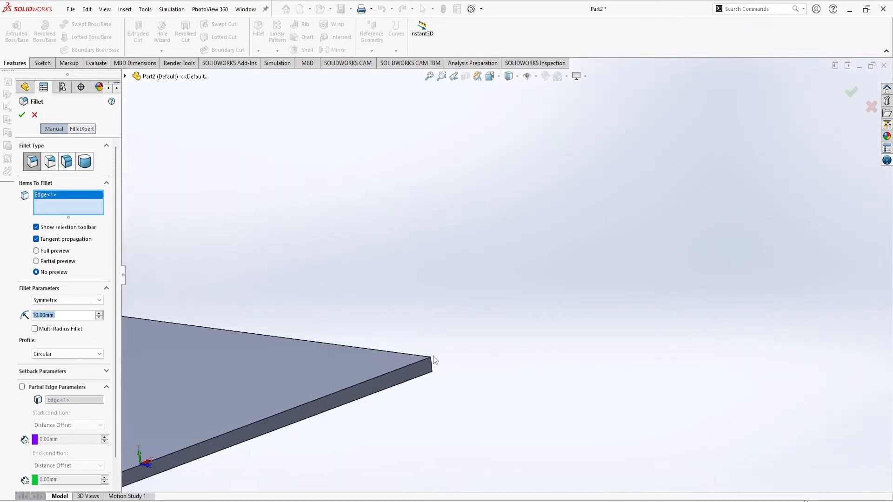
{"action": "left_click", "coordinate": [441, 372]}
- Add both short outer corner edges of the second blade to the 10 mm fillet selection
{"action": "scroll", "coordinate": [434, 328], "scroll_direction": "up", "scroll_amount": 5}
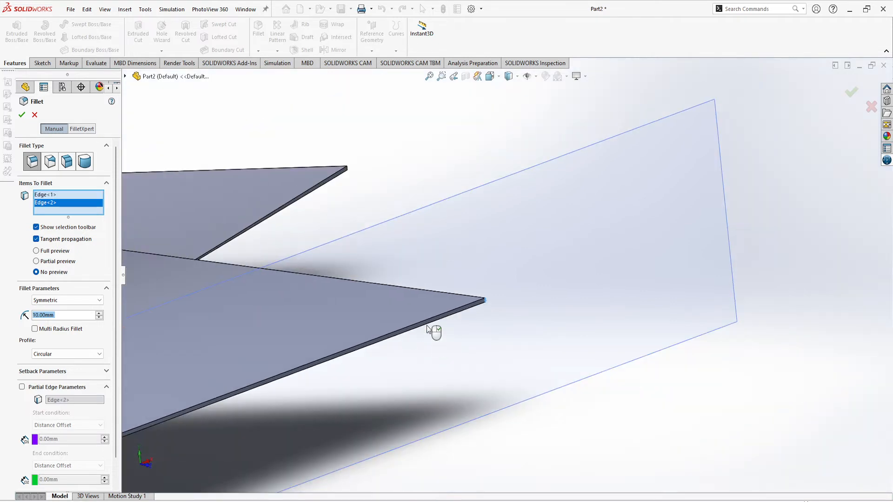
{"action": "scroll", "coordinate": [321, 98], "scroll_direction": "down", "scroll_amount": 6}
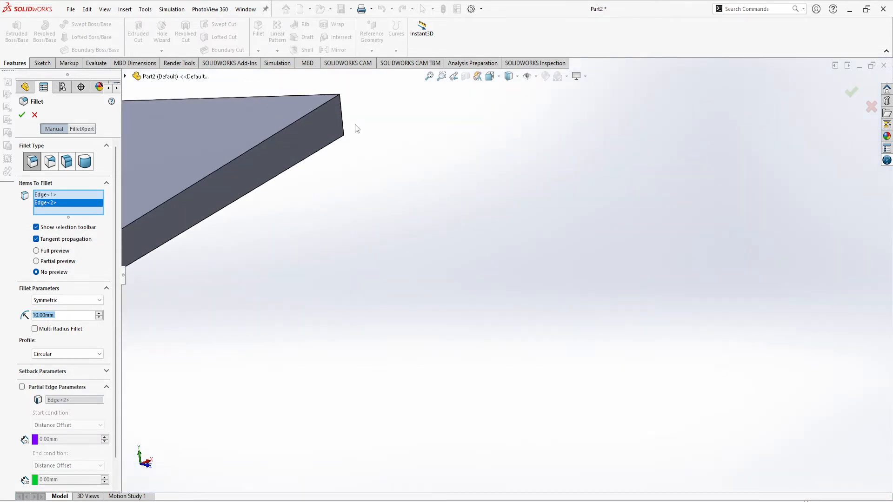
{"action": "left_click", "coordinate": [343, 120]}
{"action": "scroll", "coordinate": [343, 154], "scroll_direction": "up", "scroll_amount": 6}
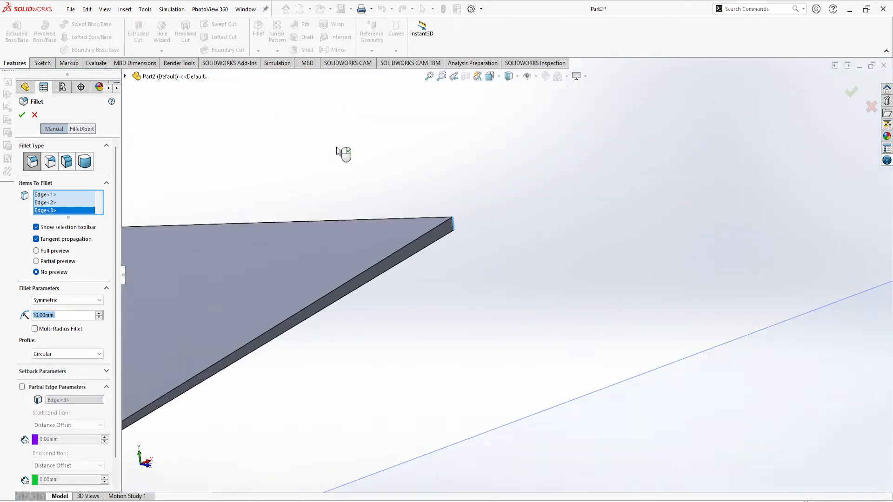
{"action": "scroll", "coordinate": [150, 280], "scroll_direction": "up", "scroll_amount": 3}
{"action": "scroll", "coordinate": [225, 264], "scroll_direction": "down", "scroll_amount": 6}
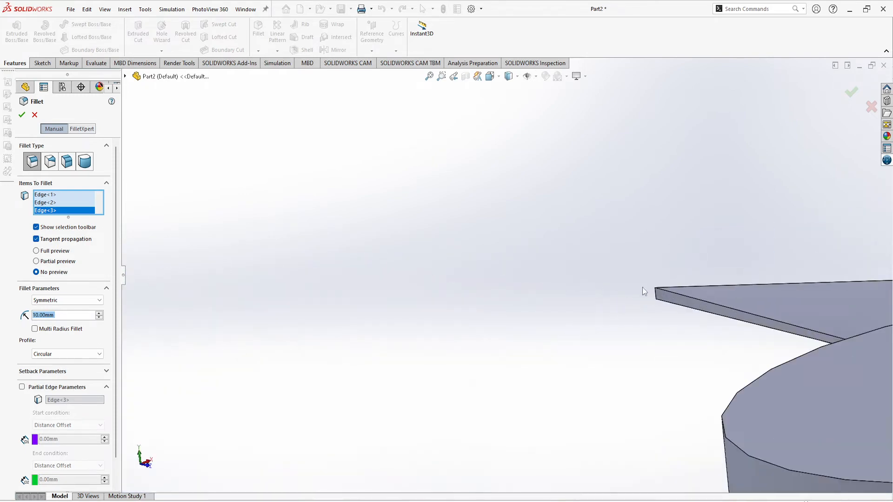
{"action": "scroll", "coordinate": [651, 295], "scroll_direction": "down", "scroll_amount": 3}
{"action": "scroll", "coordinate": [553, 276], "scroll_direction": "down", "scroll_amount": 3}
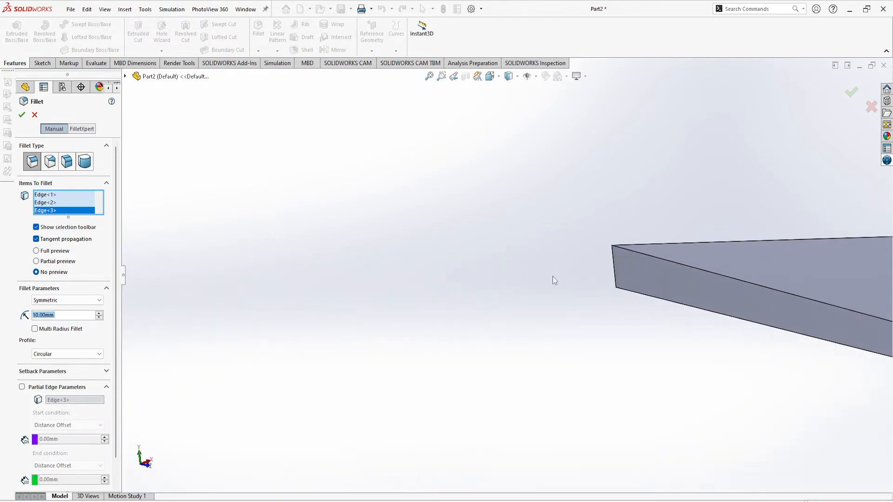
{"action": "left_click", "coordinate": [613, 270]}
{"action": "scroll", "coordinate": [523, 346], "scroll_direction": "up", "scroll_amount": 6}
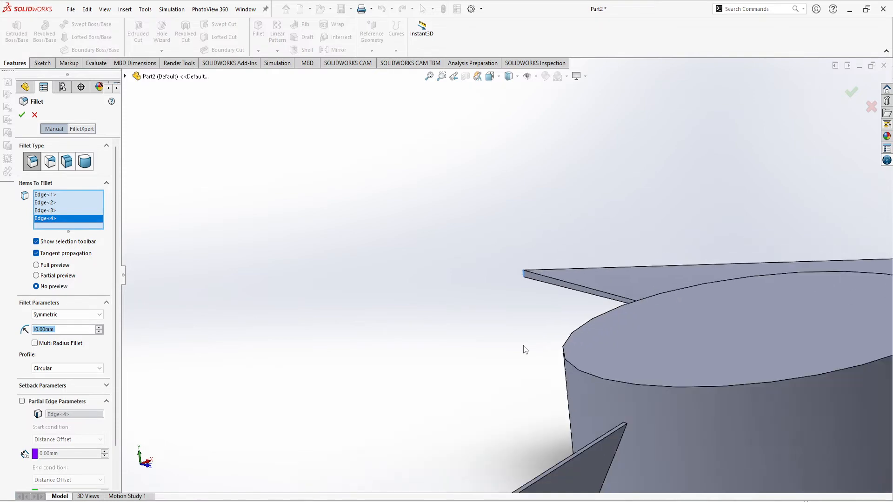
- Add both short outer corner edges of the third blade and apply the 10 mm fillet to all selected blade corners
{"action": "scroll", "coordinate": [442, 392], "scroll_direction": "down", "scroll_amount": 8}
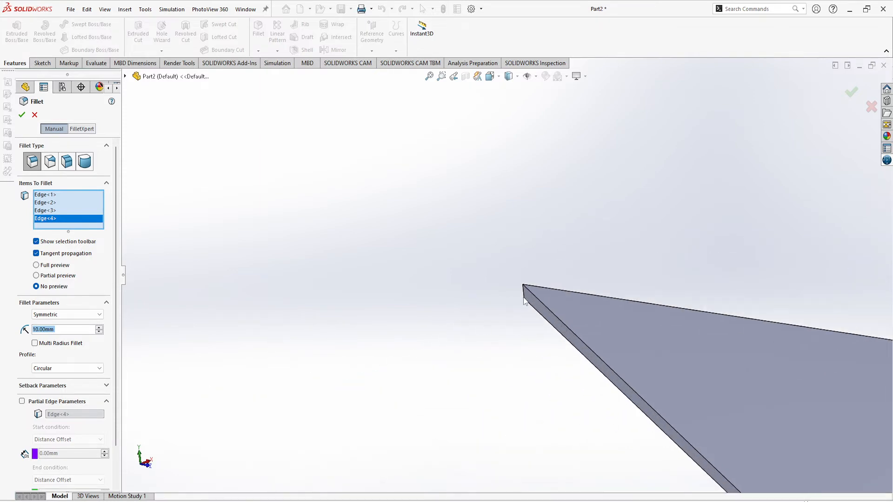
{"action": "left_click", "coordinate": [523, 294]}
{"action": "scroll", "coordinate": [543, 343], "scroll_direction": "up", "scroll_amount": 5}
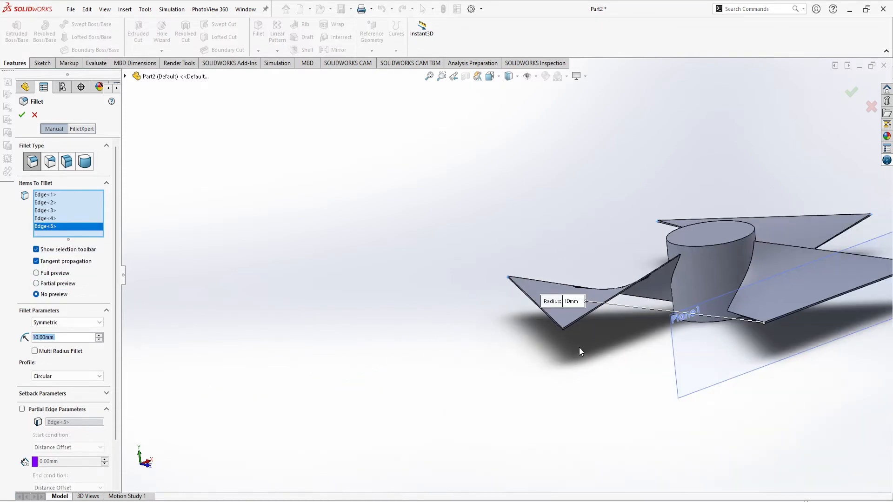
{"action": "scroll", "coordinate": [534, 318], "scroll_direction": "down", "scroll_amount": 6}
{"action": "scroll", "coordinate": [534, 318], "scroll_direction": "down", "scroll_amount": 3}
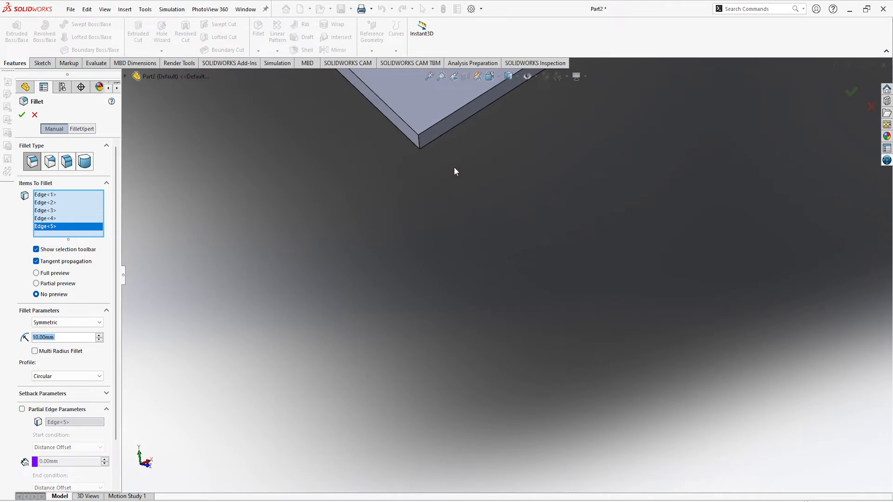
{"action": "left_click", "coordinate": [419, 142]}
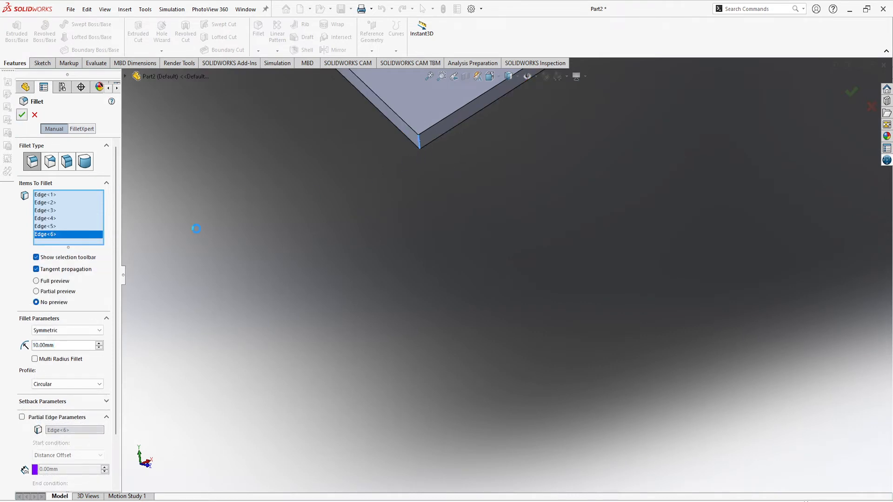
{"action": "key", "text": "Return"}
{"action": "scroll", "coordinate": [502, 318], "scroll_direction": "up", "scroll_amount": 8}
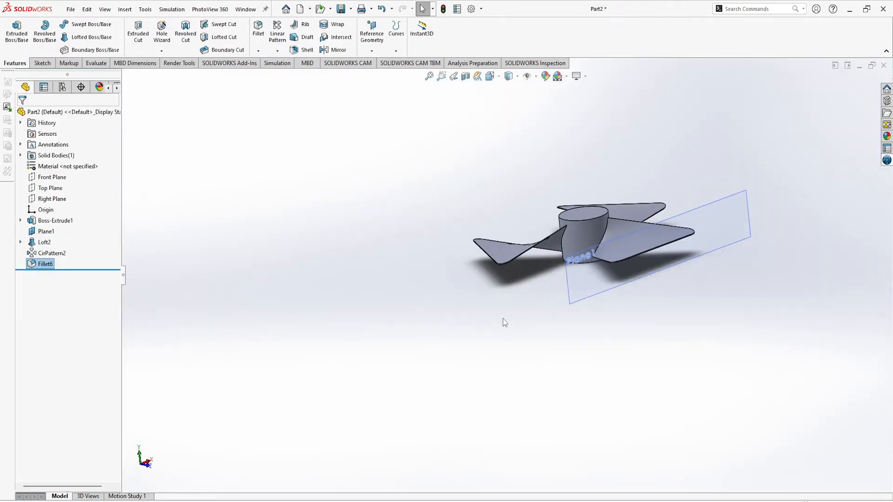
{"action": "middle_click_drag", "start_coordinate": [503, 318], "coordinate": [565, 433]}
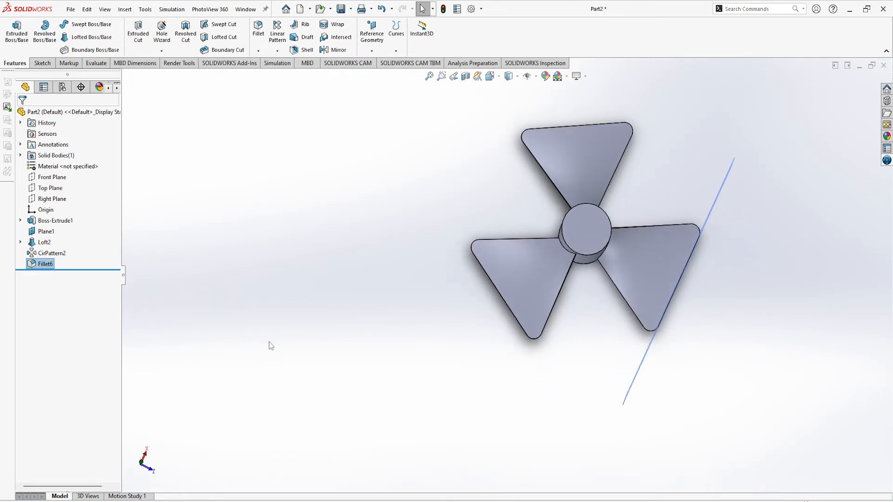
{"action": "left_click", "coordinate": [143, 460]}
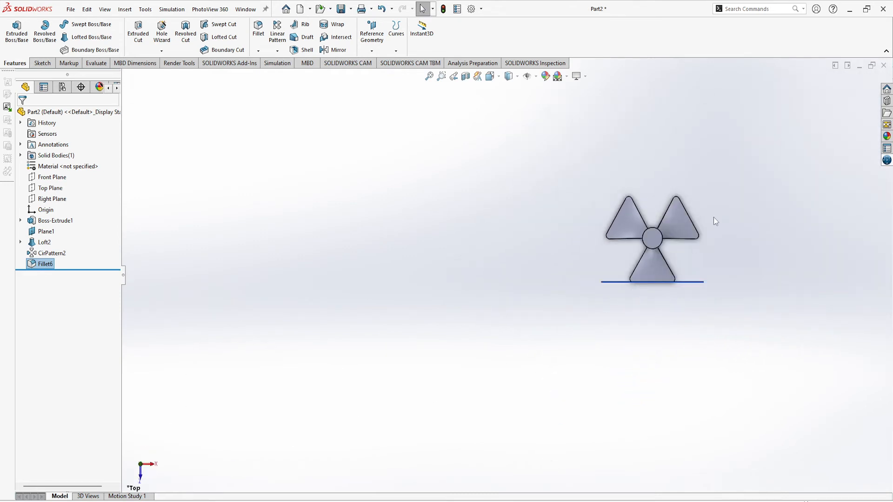
{"action": "scroll", "coordinate": [600, 298], "scroll_direction": "down", "scroll_amount": 6}
{"action": "middle_click_drag", "start_coordinate": [630, 331], "coordinate": [466, 292]}
{"action": "left_click", "coordinate": [466, 289]}
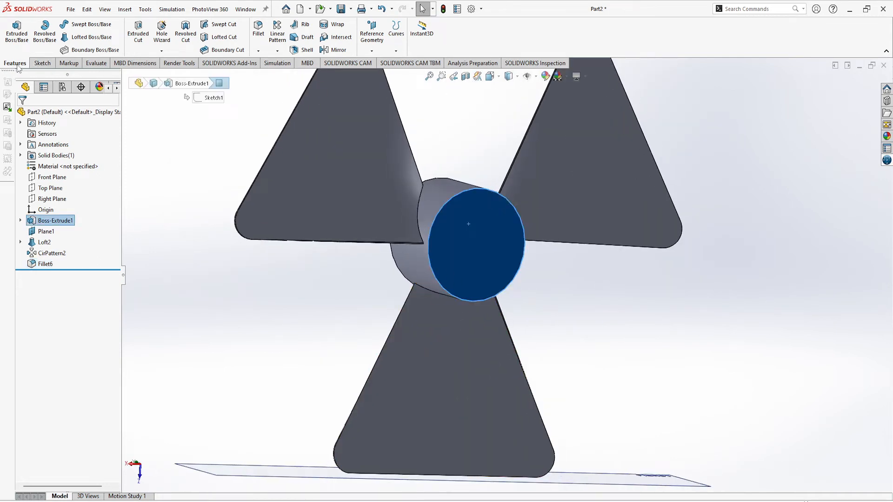
{"action": "left_click", "coordinate": [307, 49]}
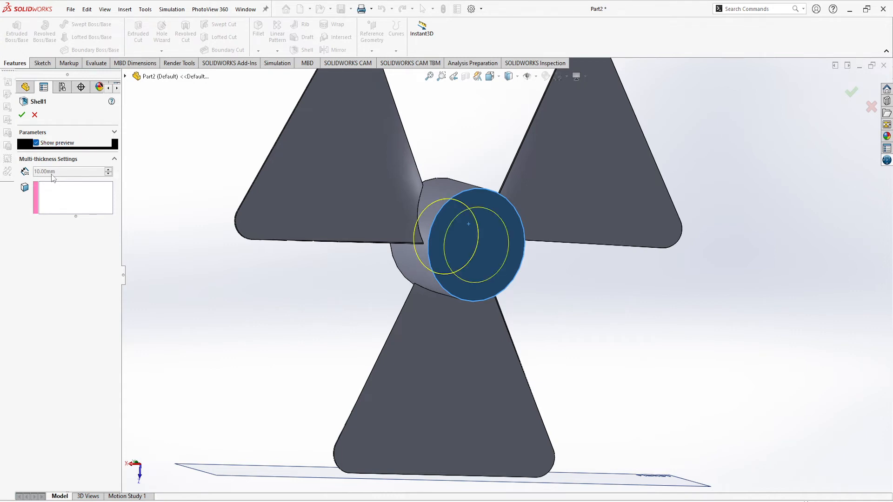
{"action": "left_click", "coordinate": [35, 114]}
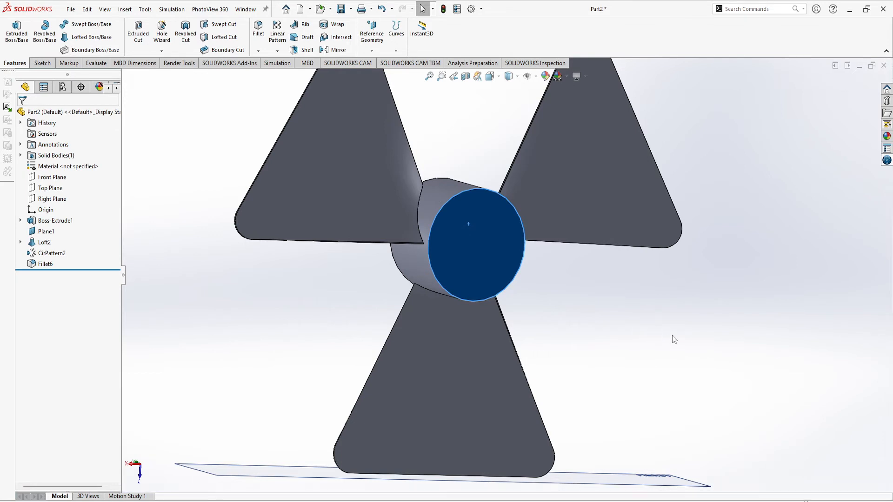
{"action": "middle_click_drag", "start_coordinate": [674, 339], "coordinate": [633, 334]}
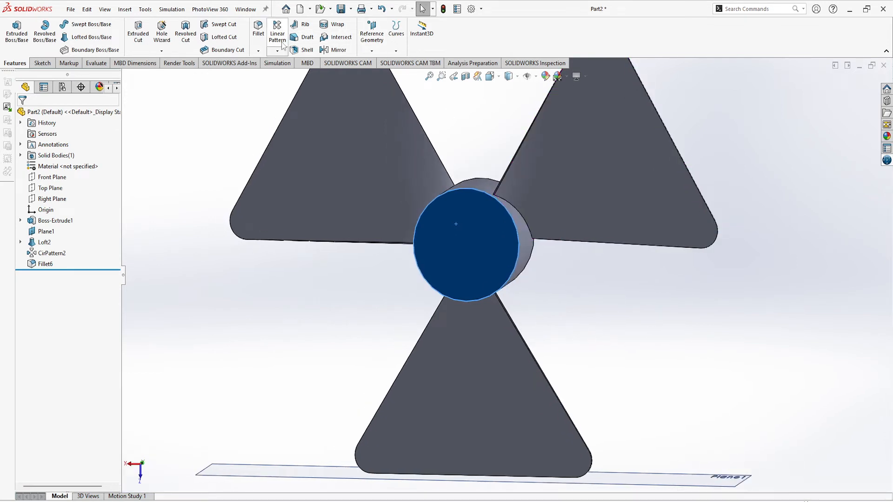
{"action": "left_click", "coordinate": [293, 50]}
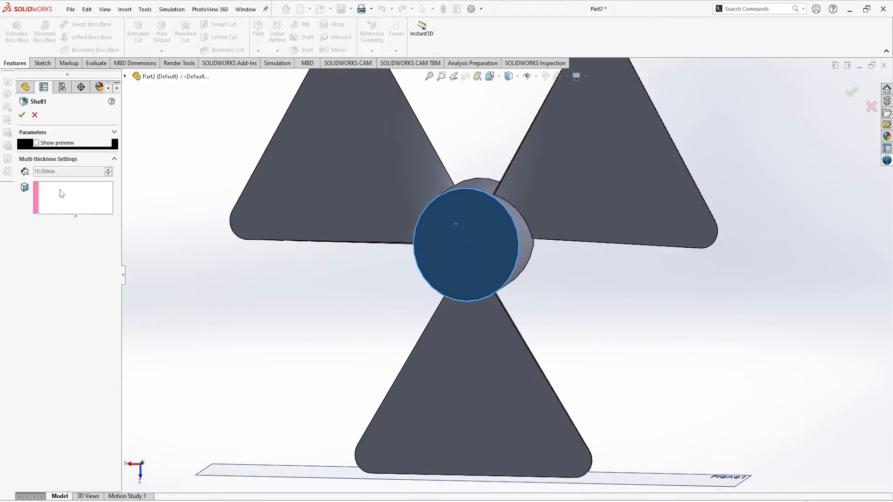
{"action": "left_click", "coordinate": [35, 115]}
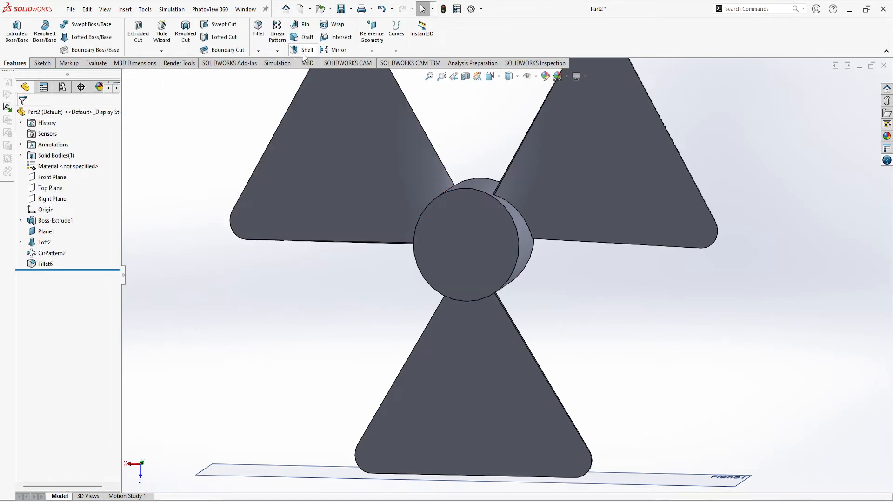
- Try to shell the fan with a 5 mm wall thickness, removing the hub's flat underside face
{"action": "left_click", "coordinate": [304, 52]}
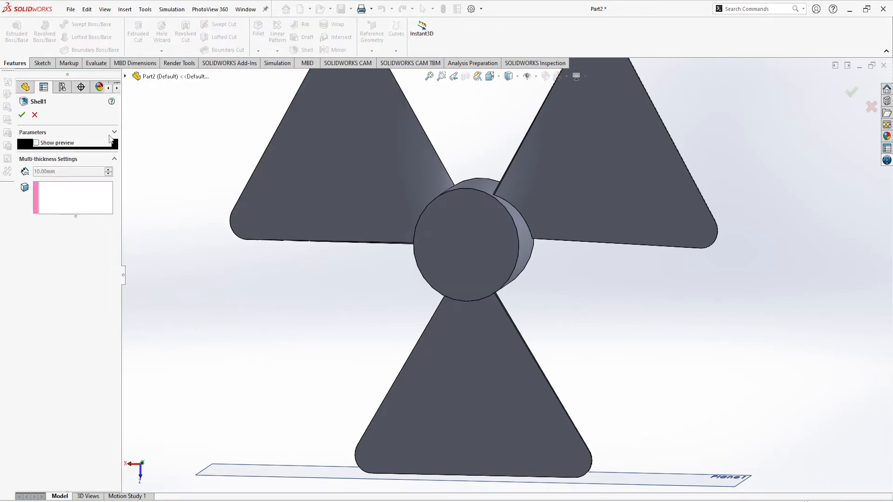
{"action": "left_click", "coordinate": [114, 133]}
{"action": "left_click", "coordinate": [114, 227]}
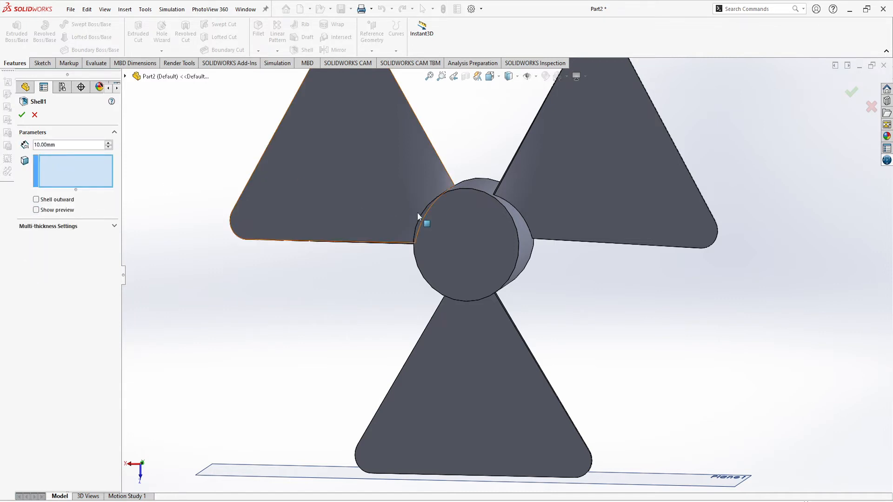
{"action": "left_click", "coordinate": [454, 229]}
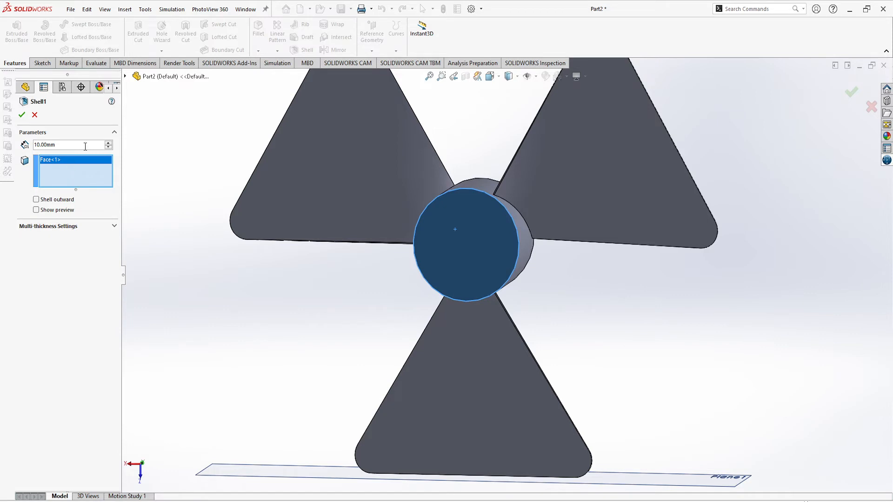
{"action": "left_click", "coordinate": [109, 147]}
{"action": "type", "text": "5"}
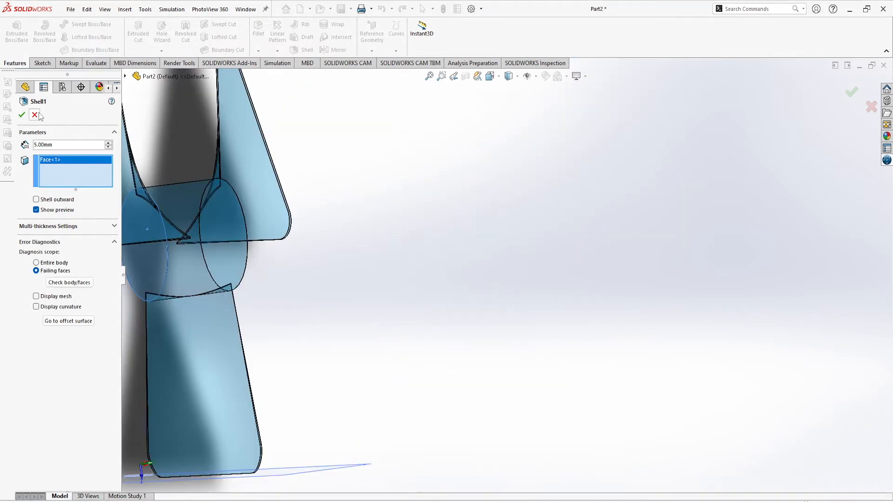
- Remove the hub's underside face from the shell's faces to remove and cancel the Shell command
{"action": "scroll", "coordinate": [361, 298], "scroll_direction": "up", "scroll_amount": 4}
{"action": "middle_click_drag", "start_coordinate": [479, 295], "coordinate": [365, 305]}
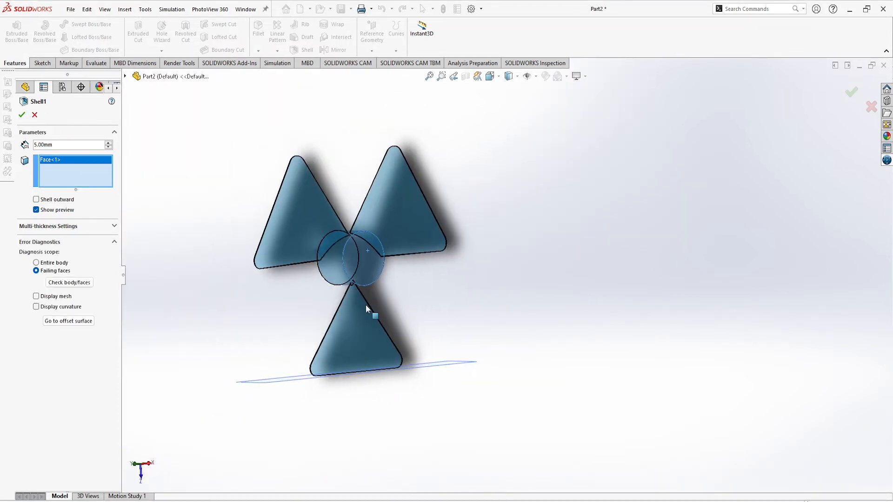
{"action": "scroll", "coordinate": [334, 247], "scroll_direction": "down", "scroll_amount": 1}
{"action": "scroll", "coordinate": [334, 246], "scroll_direction": "down", "scroll_amount": 4}
{"action": "middle_click_drag", "start_coordinate": [319, 340], "coordinate": [358, 332]}
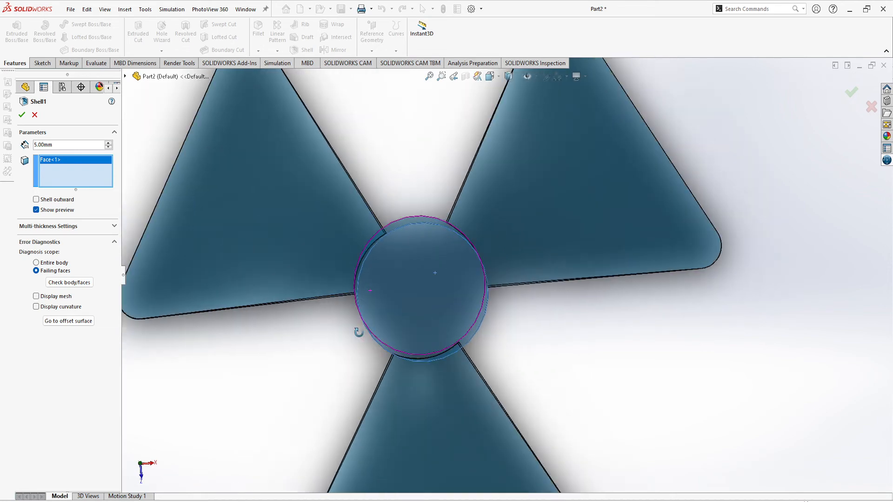
{"action": "left_click", "coordinate": [60, 162]}
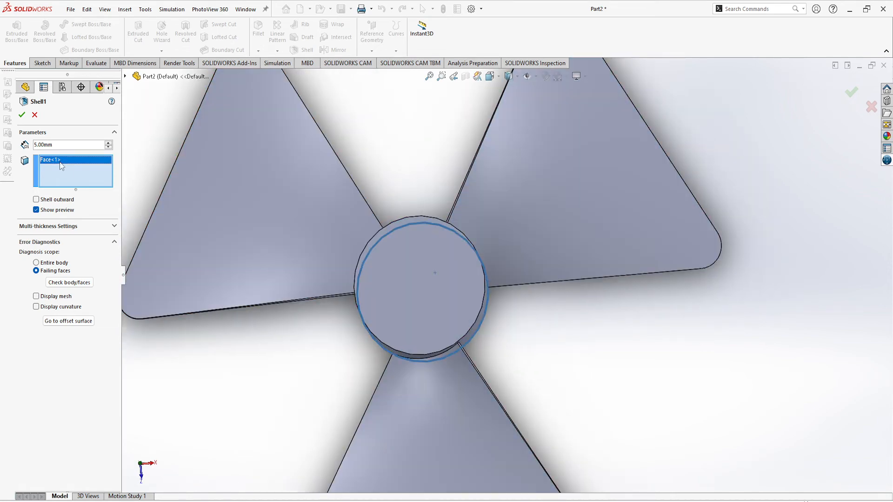
{"action": "right_click", "coordinate": [69, 161]}
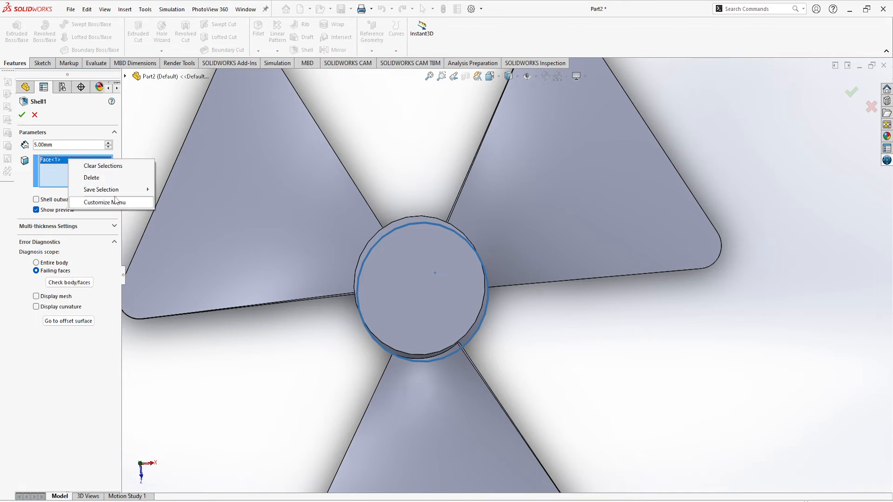
{"action": "left_click", "coordinate": [93, 177]}
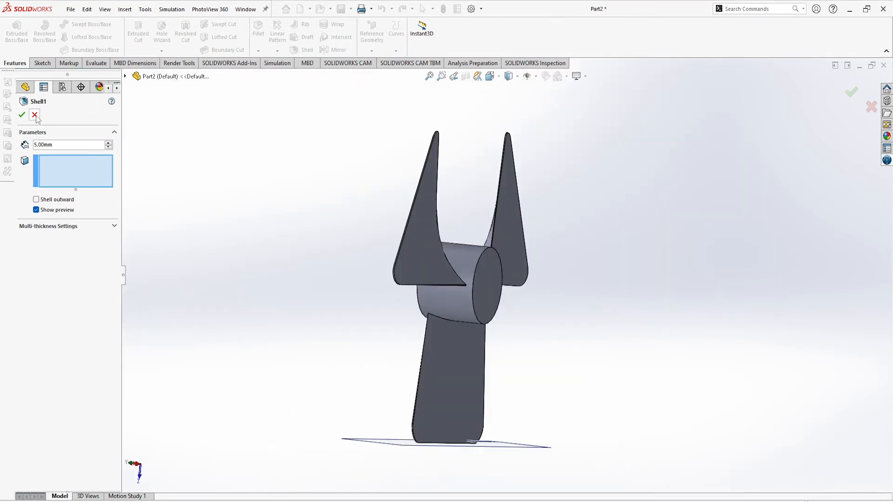
{"action": "left_click", "coordinate": [35, 115]}
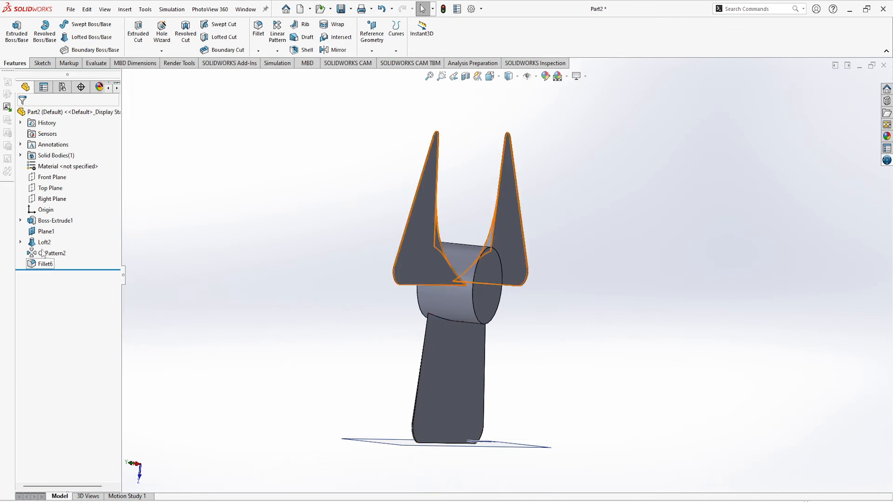
- Start a new sketch on the hub's flat underside face
{"action": "left_click", "coordinate": [47, 188]}
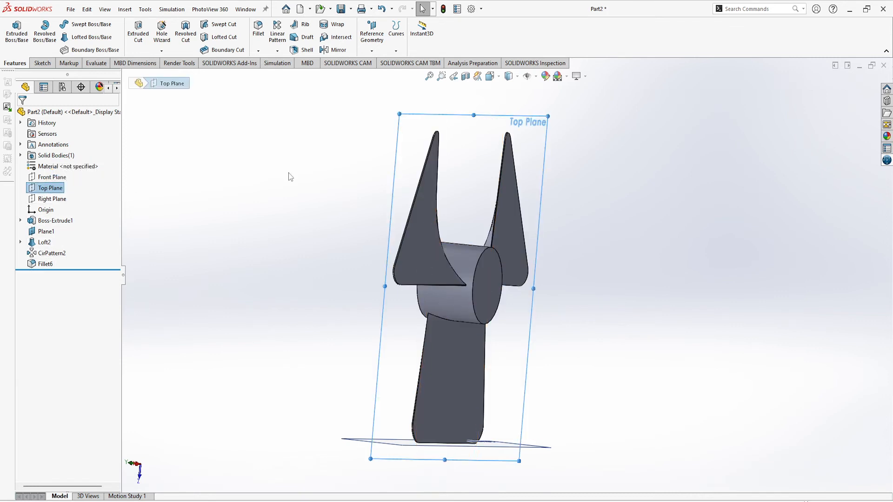
{"action": "left_click", "coordinate": [498, 78]}
{"action": "left_click", "coordinate": [500, 104]}
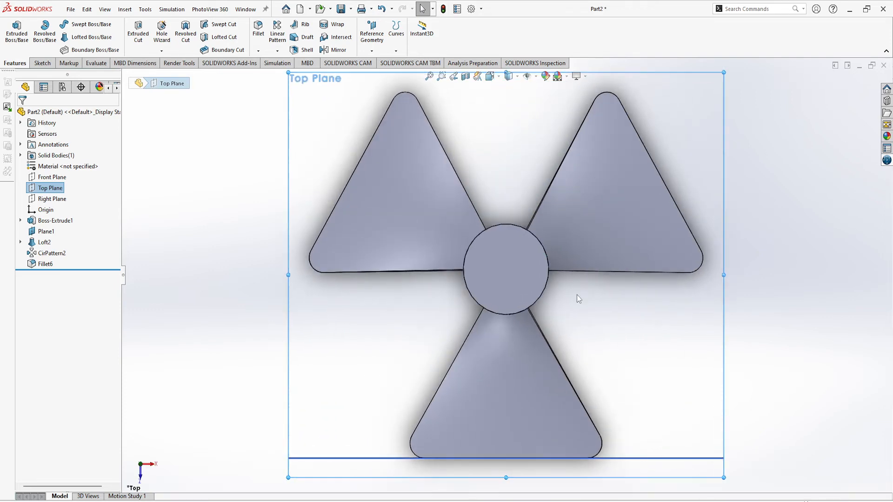
{"action": "scroll", "coordinate": [594, 324], "scroll_direction": "up", "scroll_amount": 3}
{"action": "scroll", "coordinate": [593, 325], "scroll_direction": "down", "scroll_amount": 2}
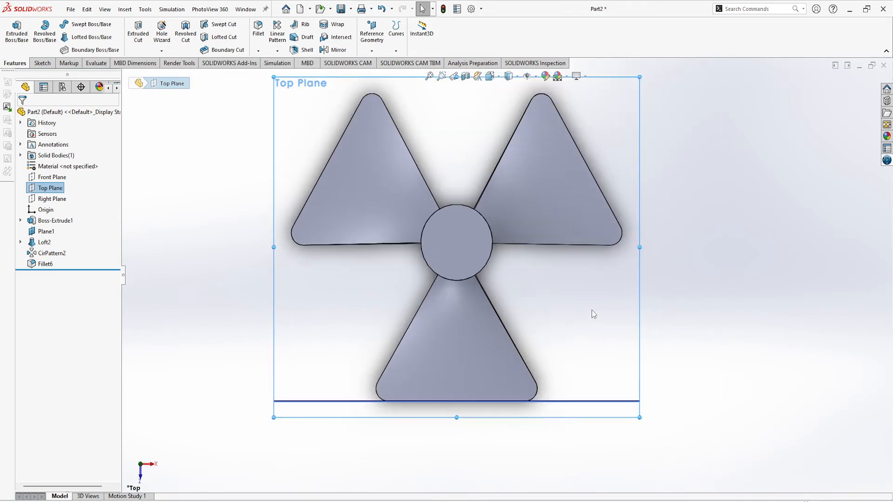
{"action": "middle_click_drag", "start_coordinate": [592, 310], "coordinate": [393, 313]}
{"action": "left_click", "coordinate": [453, 247]}
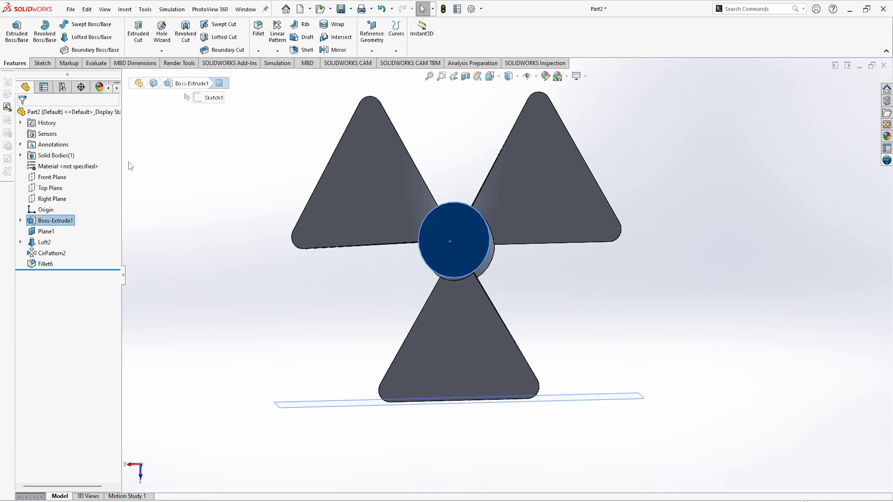
{"action": "left_click", "coordinate": [40, 64]}
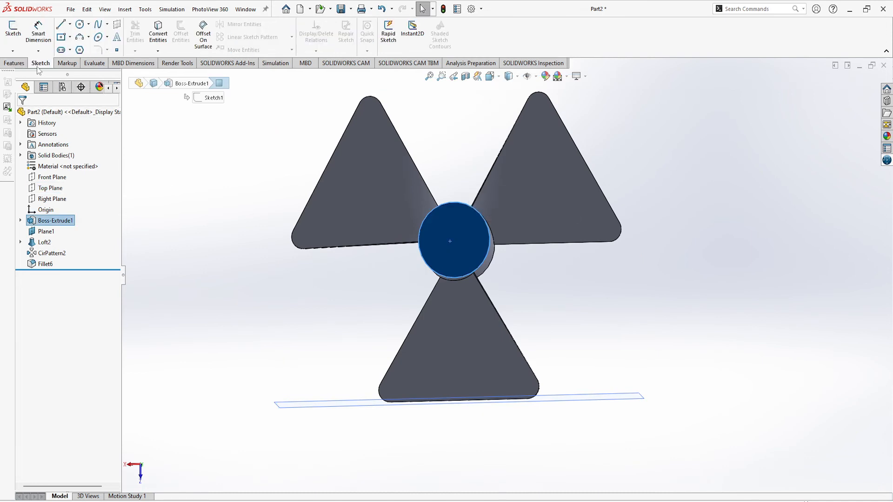
{"action": "left_click", "coordinate": [13, 29]}
- Draw a circle centred on the origin of the hub's underside and dimension its diameter to 55 mm
{"action": "left_click", "coordinate": [80, 24]}
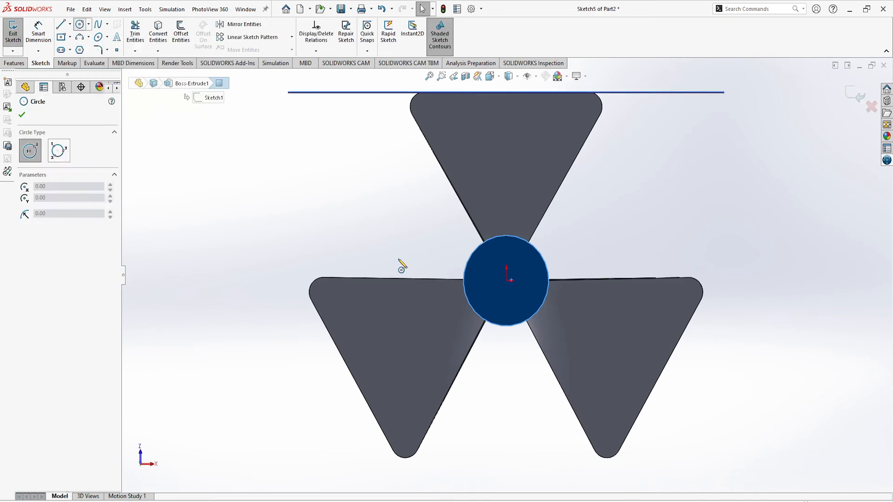
{"action": "left_click", "coordinate": [507, 280]}
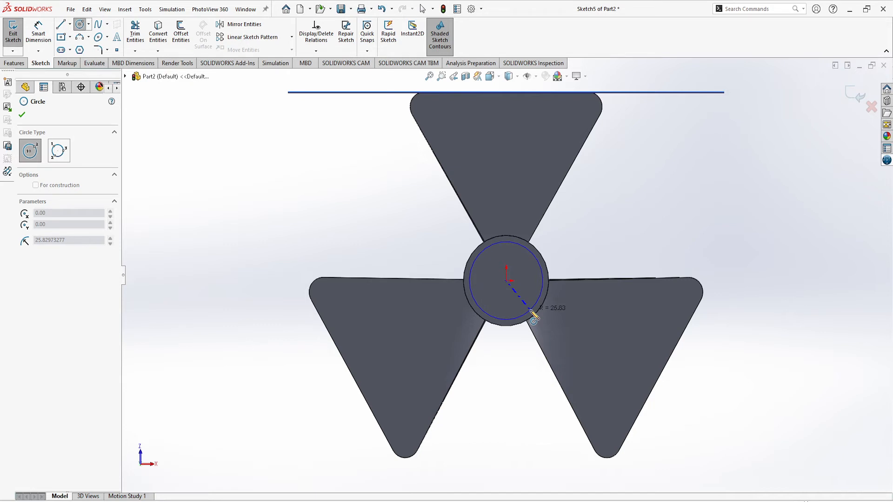
{"action": "left_click", "coordinate": [531, 311]}
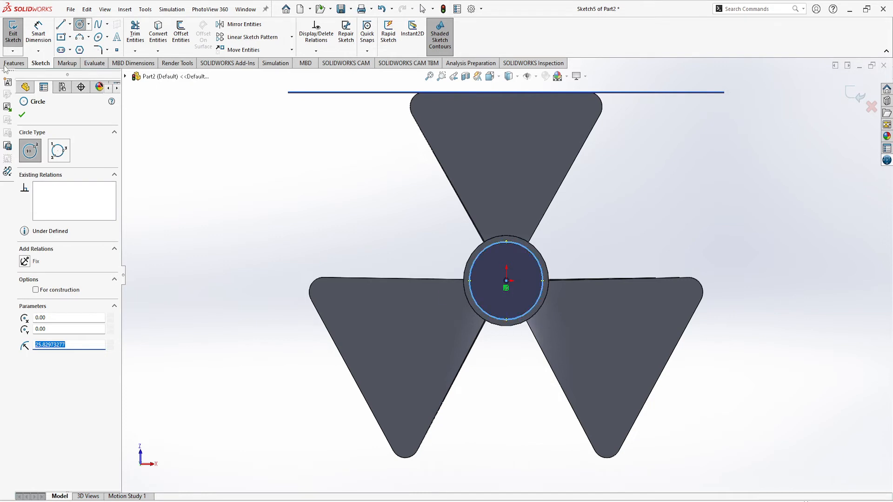
{"action": "key", "text": "Escape"}
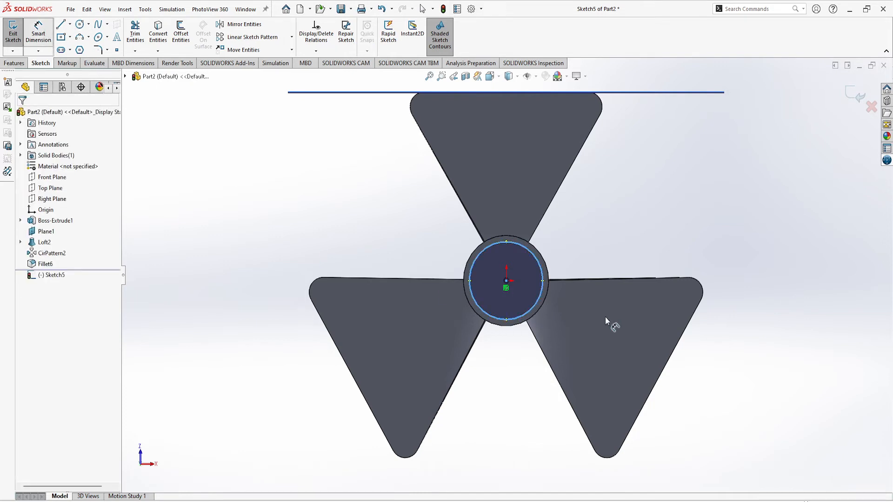
{"action": "left_click", "coordinate": [543, 276]}
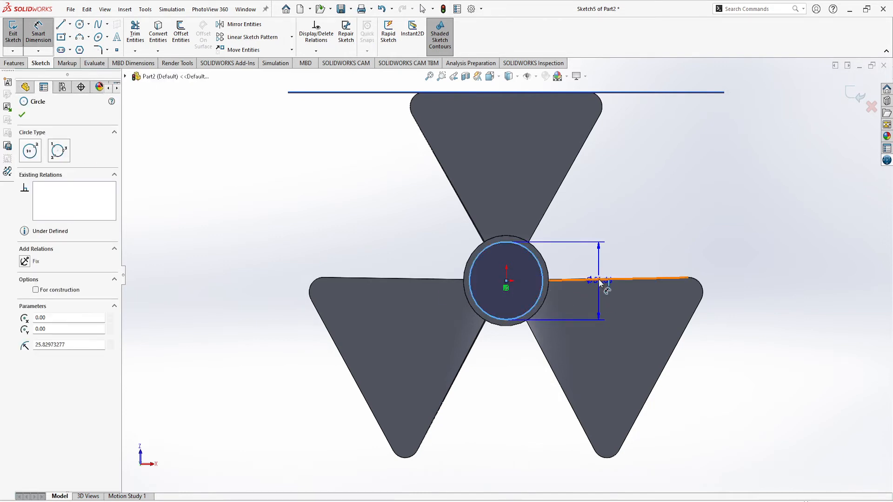
{"action": "left_click", "coordinate": [600, 273]}
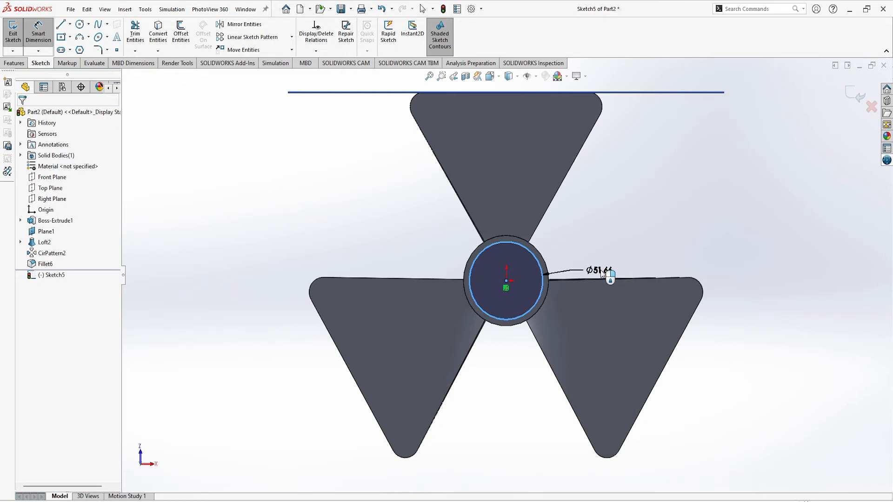
{"action": "left_click", "coordinate": [601, 271]}
{"action": "type", "text": "55"}
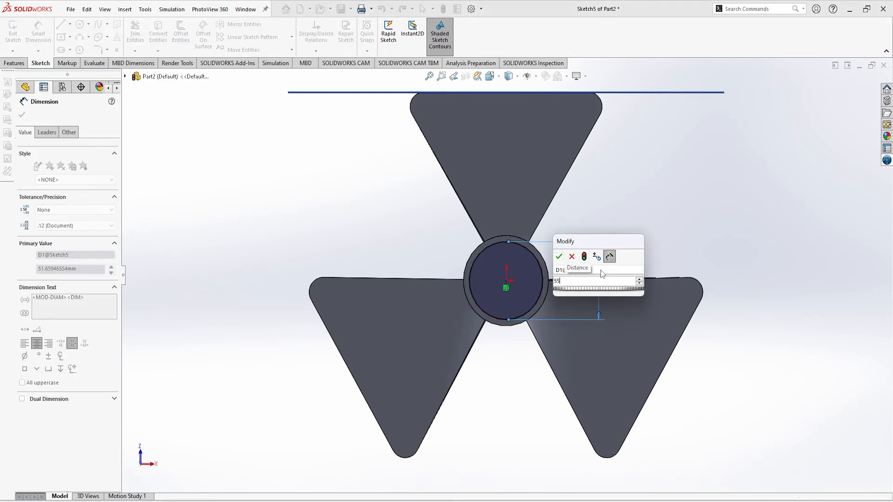
{"action": "key", "text": "Return"}
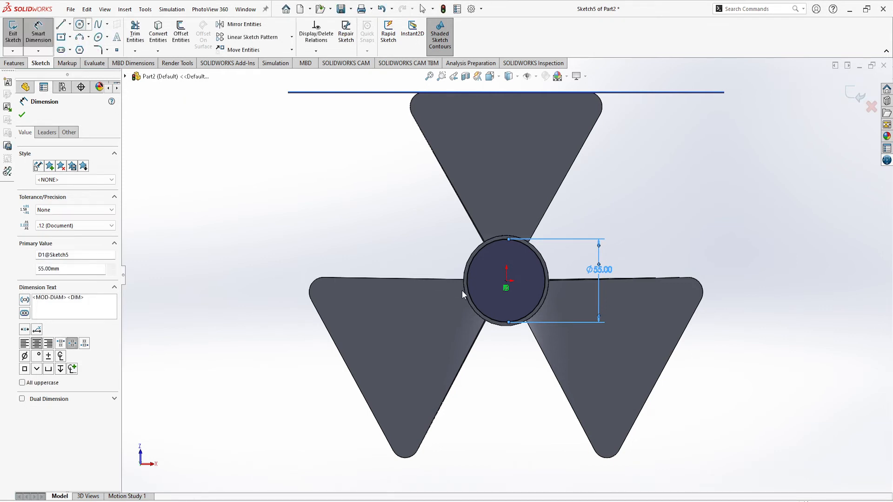
- Draw a smaller circle concentric with the 55 mm circle and dimension its diameter to 20 mm
{"action": "left_click", "coordinate": [506, 288]}
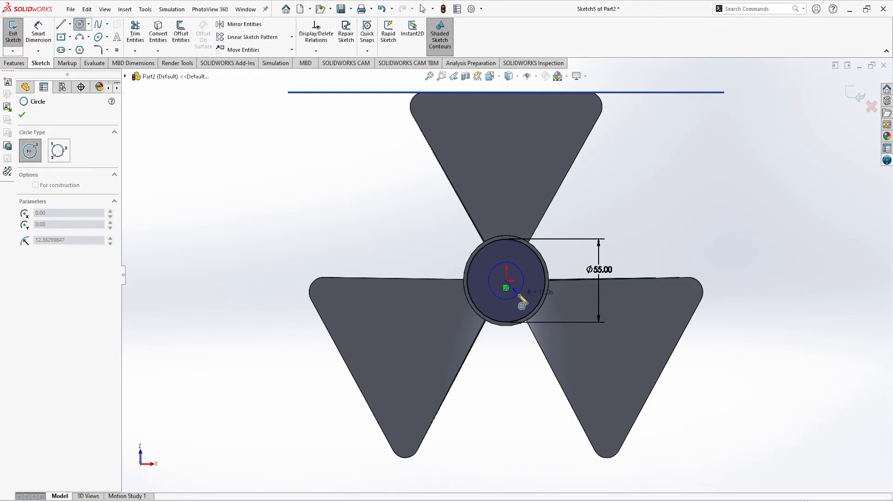
{"action": "left_click", "coordinate": [520, 297]}
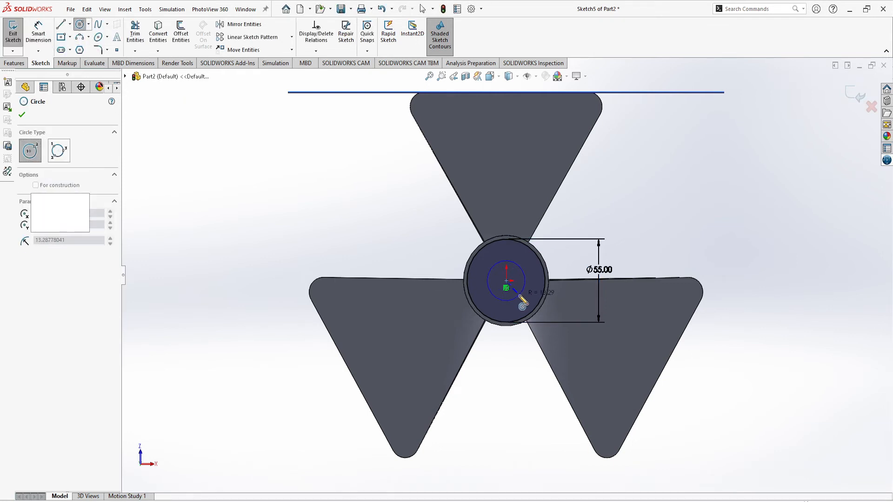
{"action": "left_click", "coordinate": [45, 44]}
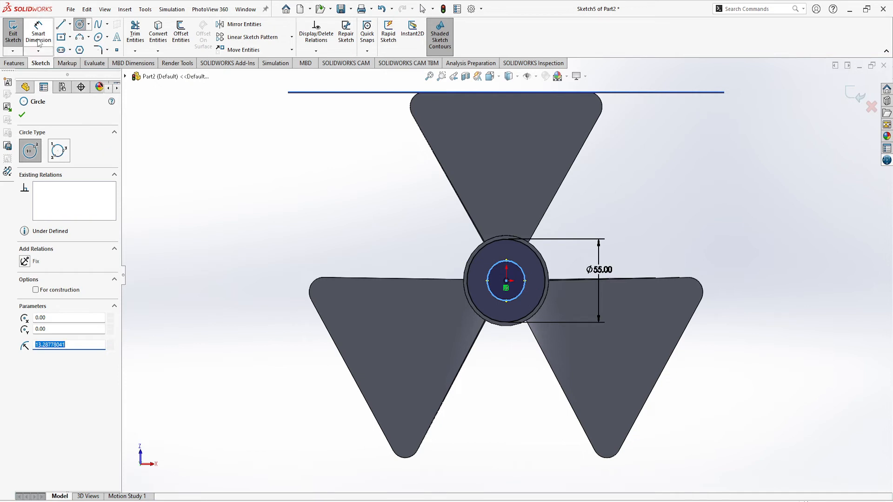
{"action": "left_click", "coordinate": [526, 282]}
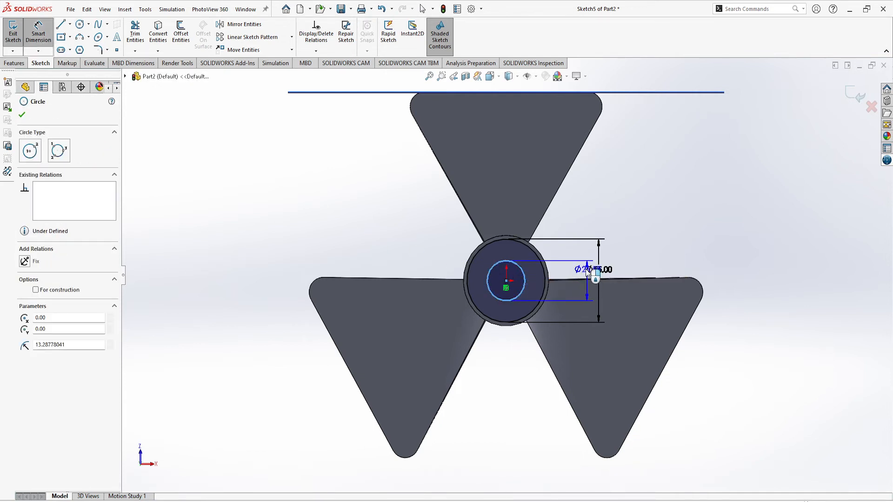
{"action": "left_click", "coordinate": [582, 274]}
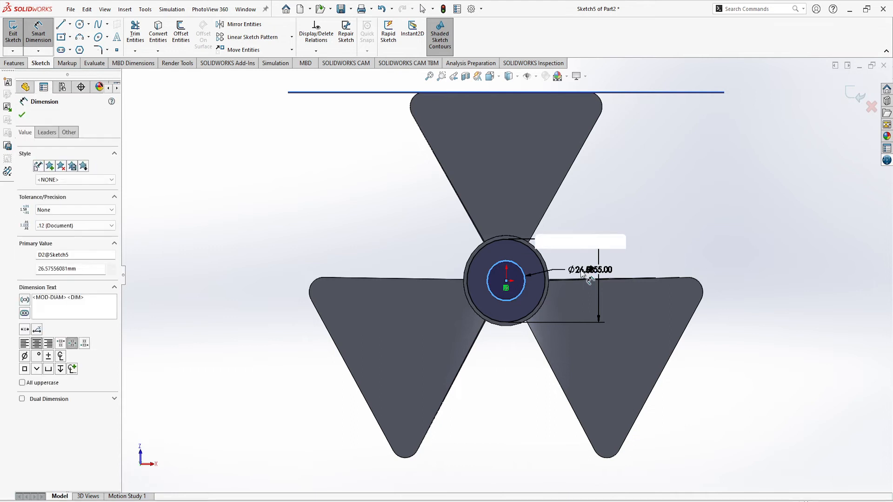
{"action": "type", "text": "20"}
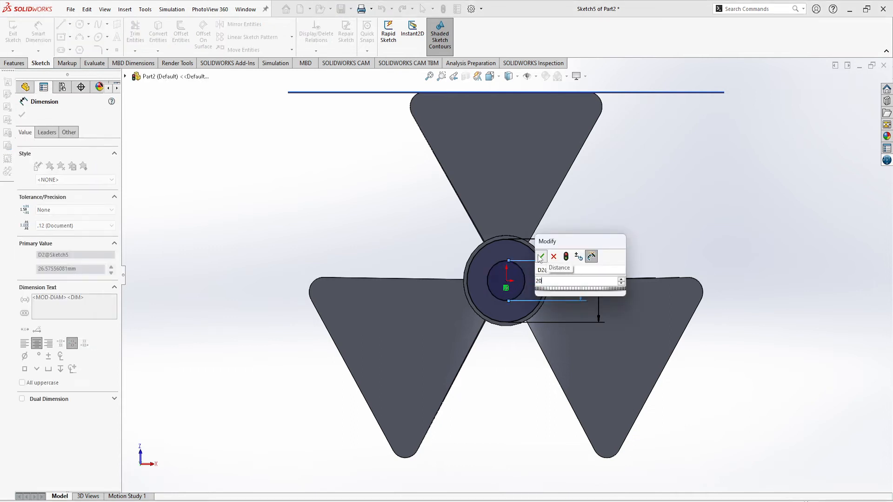
{"action": "left_click", "coordinate": [540, 257]}
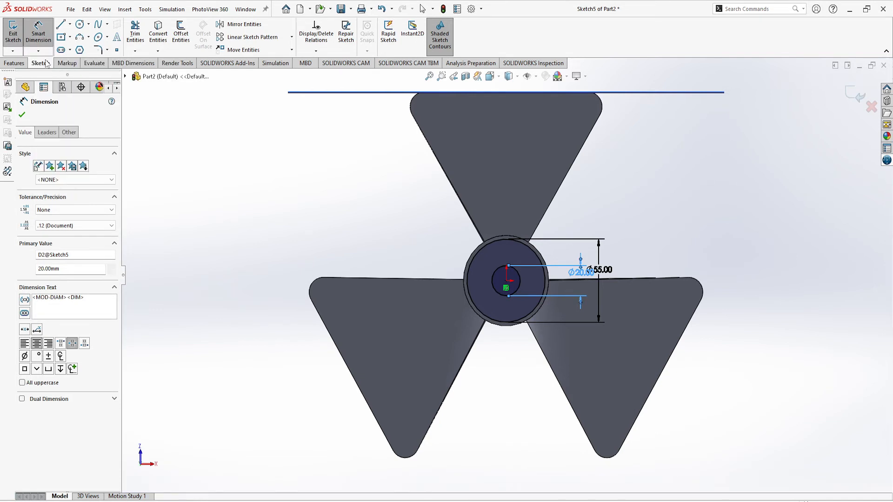
- Cut the ring between the two circles into the hub with a Blind Extruded Cut 40 mm deep
{"action": "left_click", "coordinate": [14, 63]}
{"action": "left_click", "coordinate": [135, 34]}
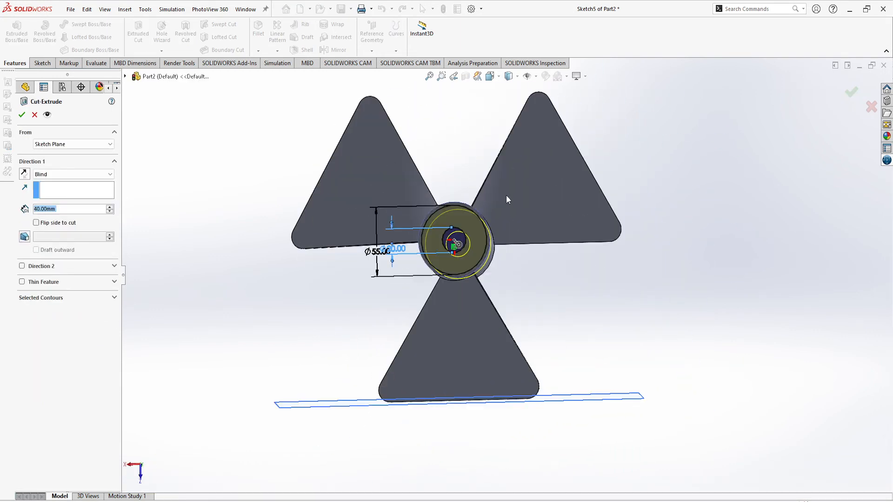
{"action": "middle_click_drag", "start_coordinate": [576, 292], "coordinate": [578, 73]}
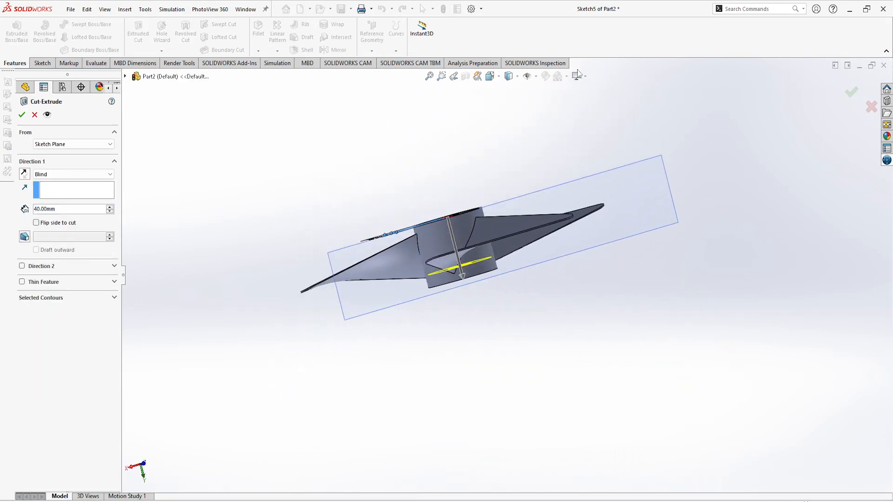
{"action": "left_click", "coordinate": [19, 114]}
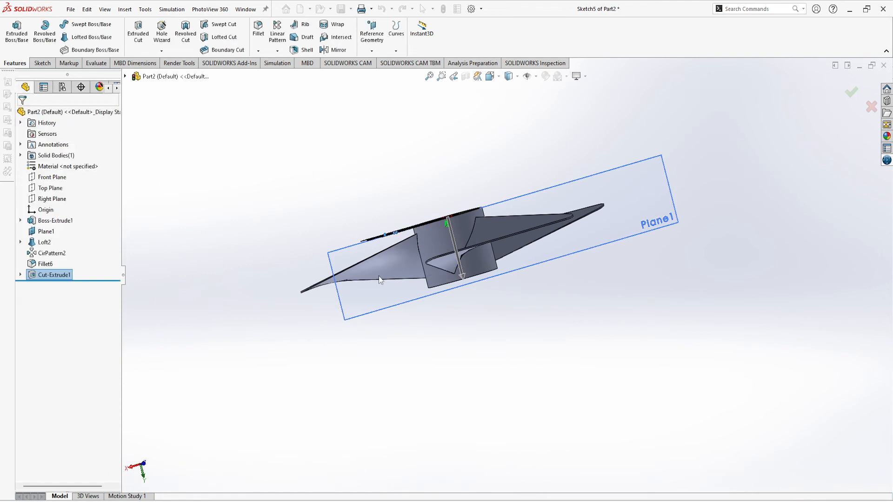
{"action": "middle_click_drag", "start_coordinate": [360, 188], "coordinate": [380, 287]}
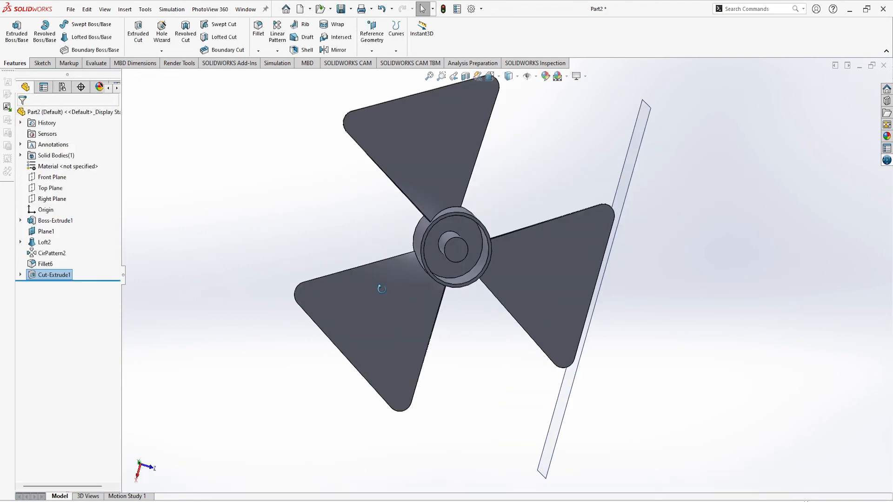
- Sketch a horizontal center rectangle about 76 by 10 mm, centred on the origin, on the ring-shaped floor of the hub pocket
{"action": "left_click", "coordinate": [461, 224]}
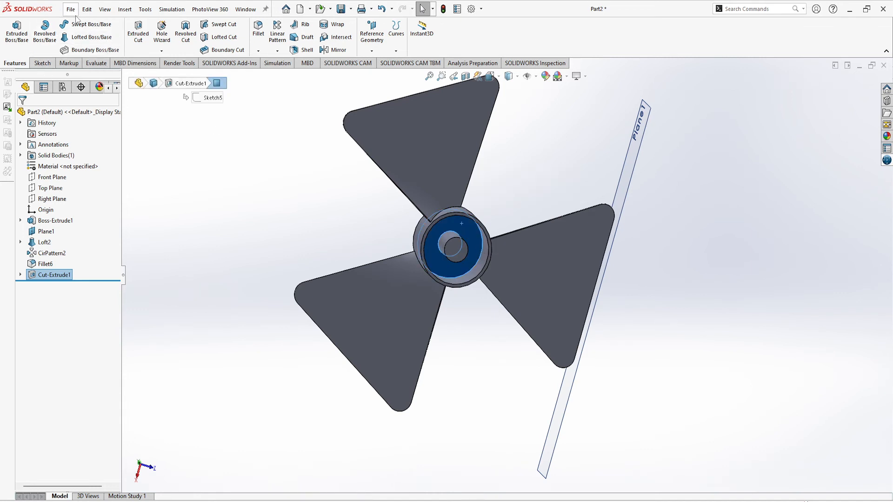
{"action": "left_click", "coordinate": [43, 63]}
{"action": "left_click", "coordinate": [8, 33]}
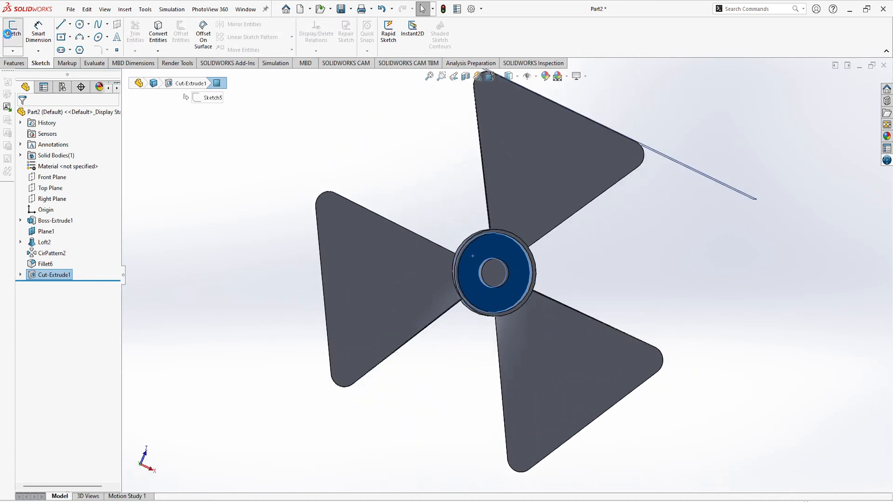
{"action": "scroll", "coordinate": [521, 252], "scroll_direction": "down", "scroll_amount": 6}
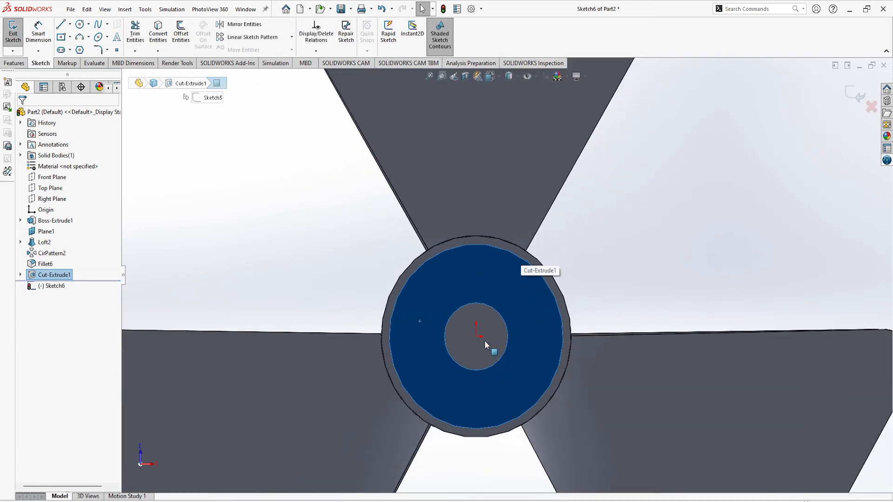
{"action": "scroll", "coordinate": [485, 342], "scroll_direction": "down", "scroll_amount": 8}
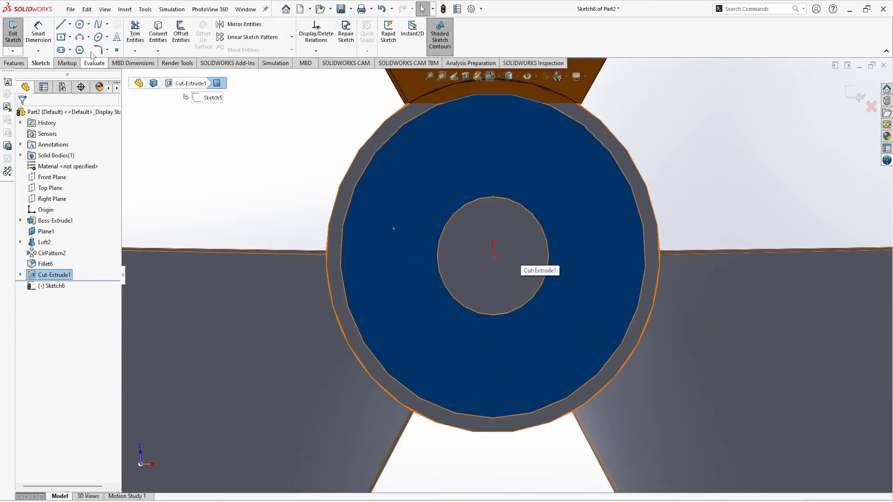
{"action": "left_click", "coordinate": [61, 36]}
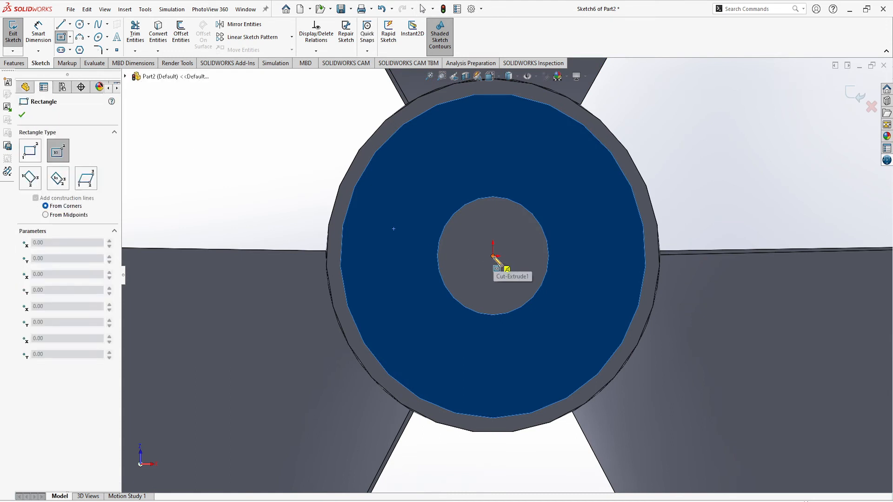
{"action": "left_click", "coordinate": [494, 257]}
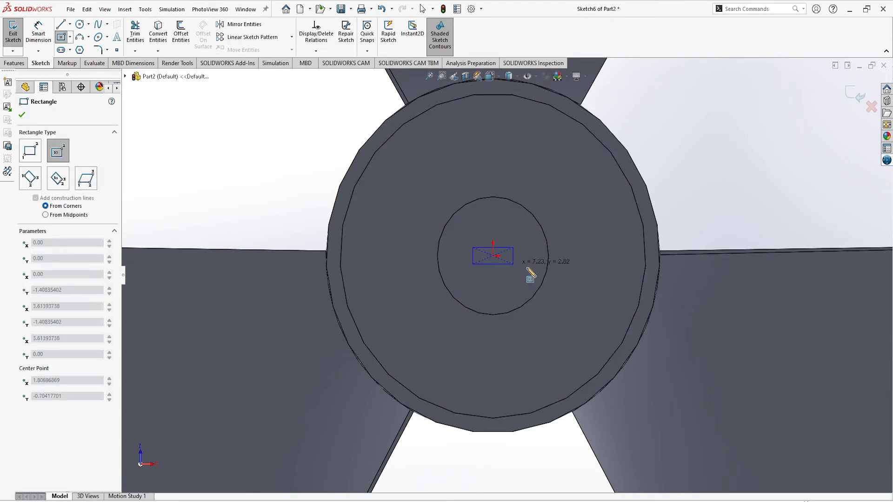
{"action": "left_click", "coordinate": [705, 285]}
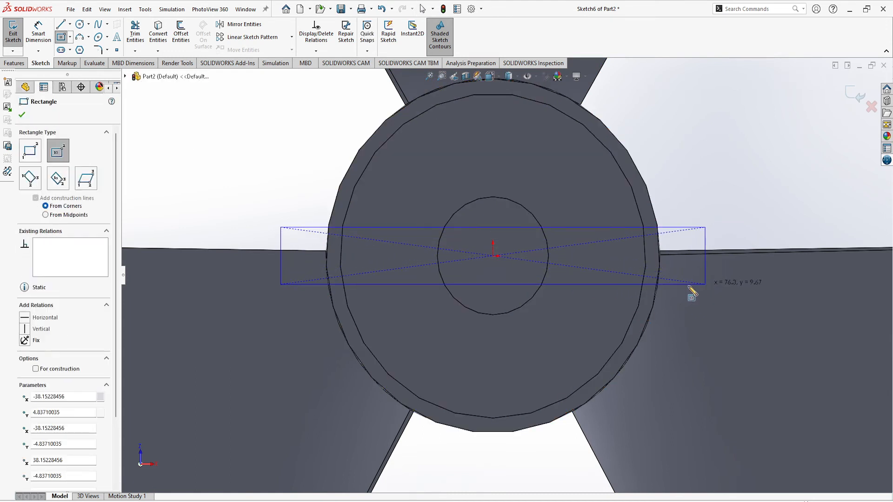
- Draw a vertical center rectangle about 9 by 72 mm from the origin, crossing the horizontal one
{"action": "scroll", "coordinate": [507, 279], "scroll_direction": "down", "scroll_amount": 3}
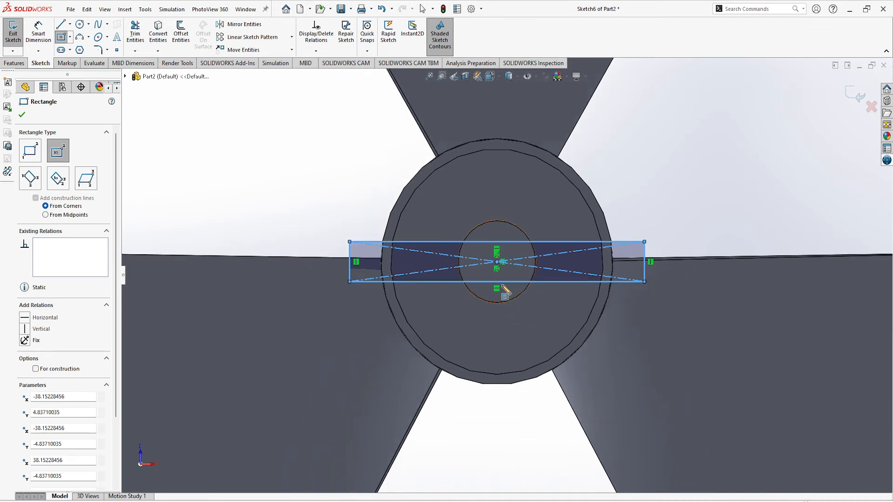
{"action": "left_click", "coordinate": [502, 266]}
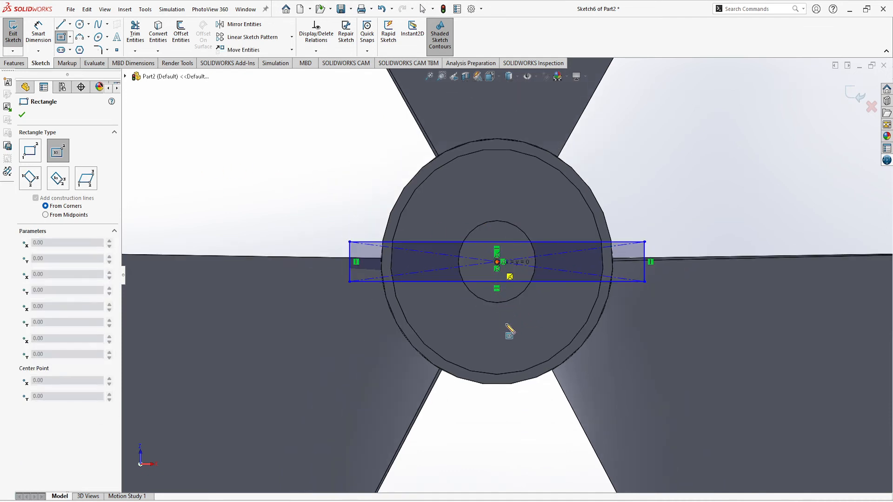
{"action": "left_click", "coordinate": [514, 408]}
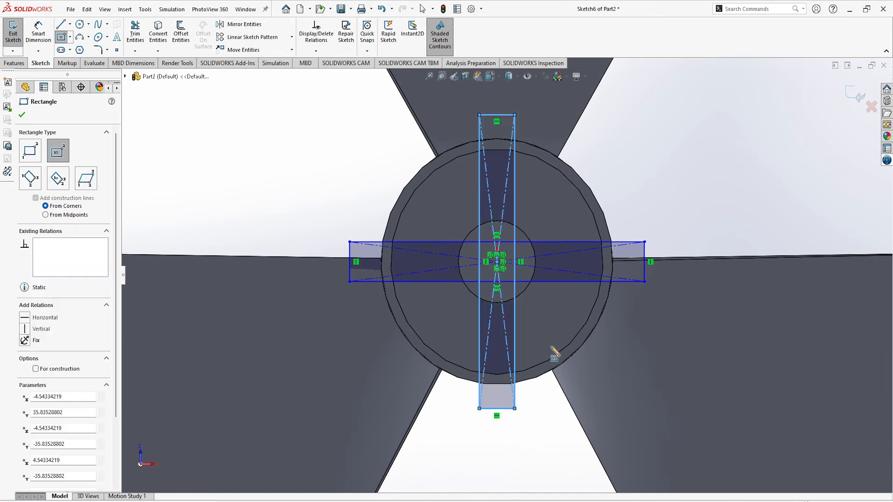
- Dimension the horizontal rectangle's height and the vertical rectangle's width to 10 mm each
{"action": "left_click", "coordinate": [38, 32]}
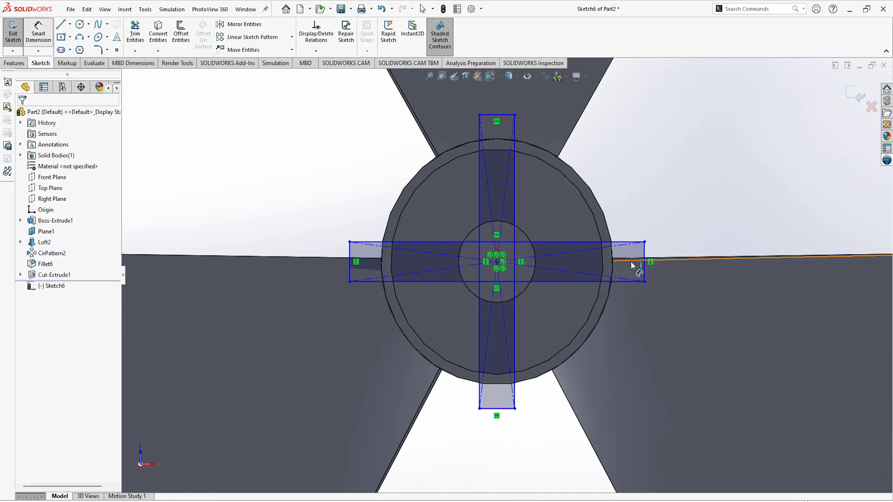
{"action": "left_click", "coordinate": [645, 268]}
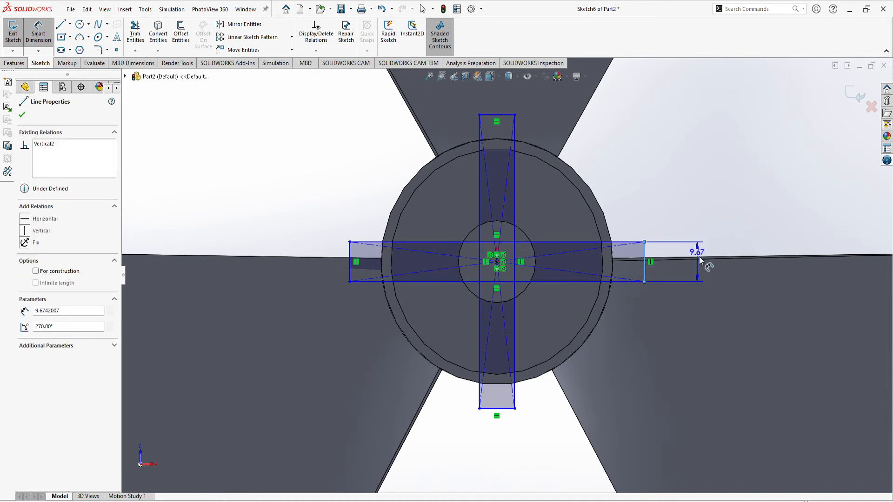
{"action": "left_click", "coordinate": [703, 269]}
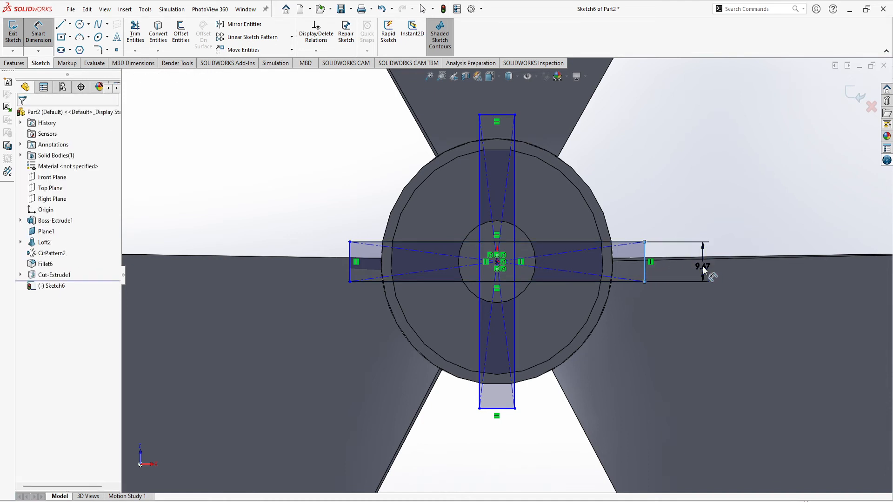
{"action": "key", "text": "Return"}
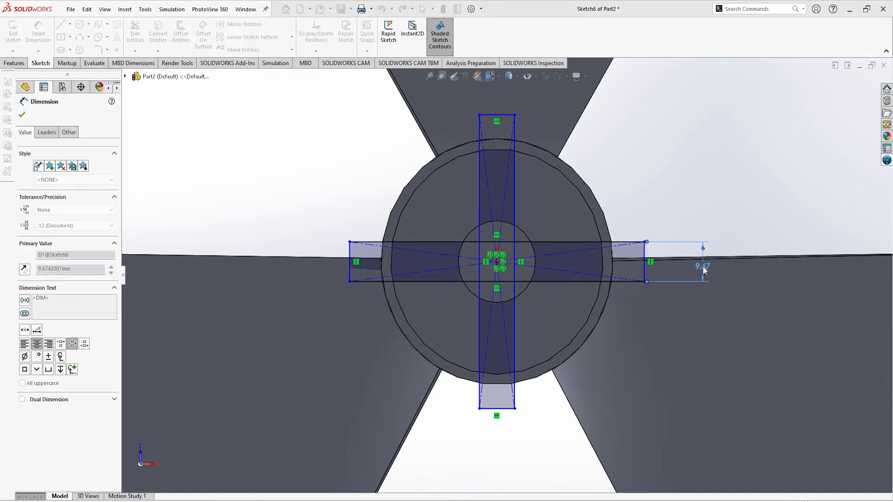
{"action": "left_click", "coordinate": [502, 409]}
{"action": "left_click", "coordinate": [499, 444]}
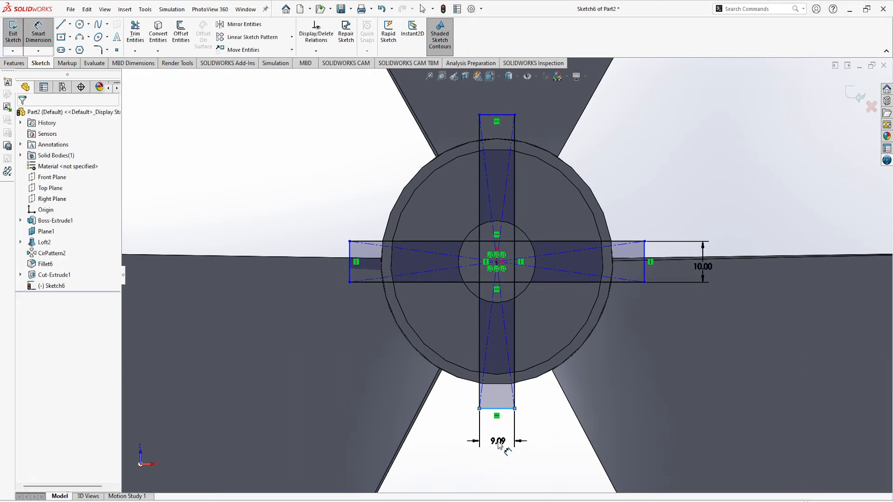
{"action": "type", "text": "10"}
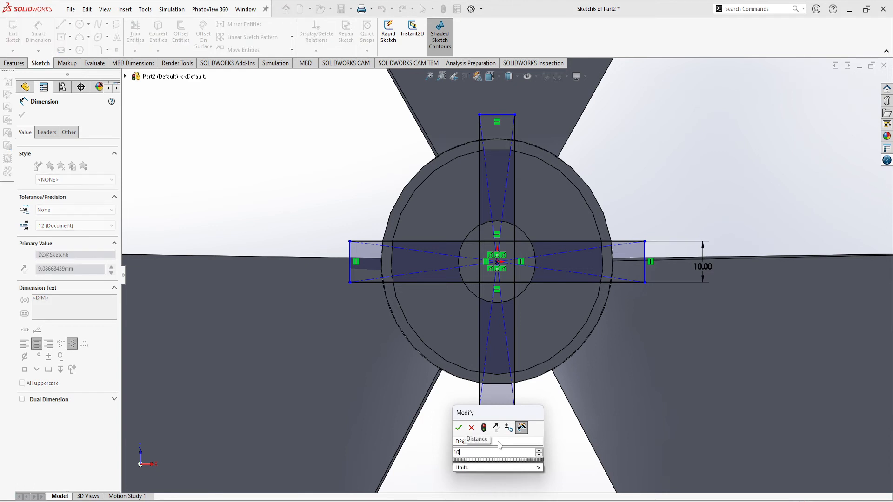
{"action": "key", "text": "Return"}
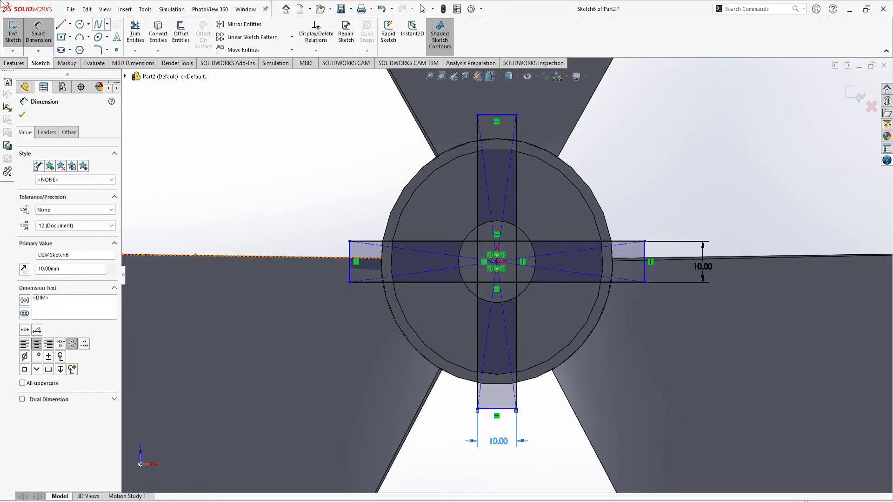
- Draw a circle of 10 mm radius centred on the origin, matching the edge of the hub's central post
{"action": "left_click", "coordinate": [80, 24]}
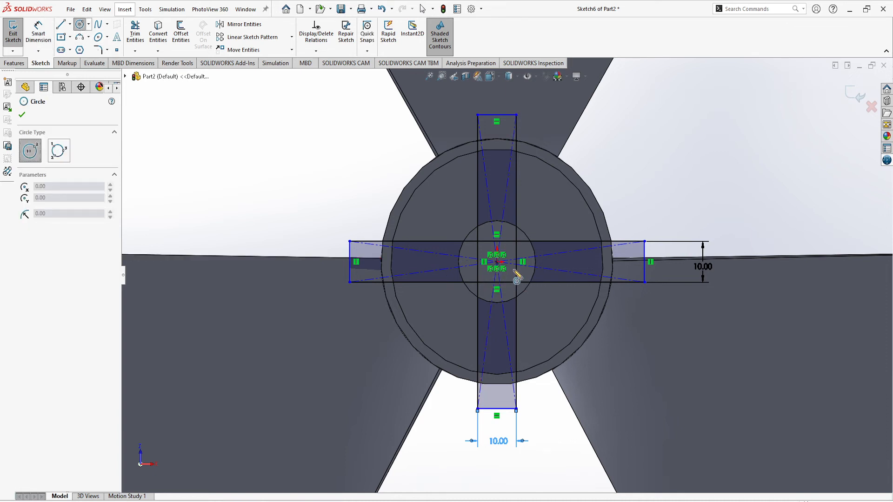
{"action": "left_click", "coordinate": [497, 262]}
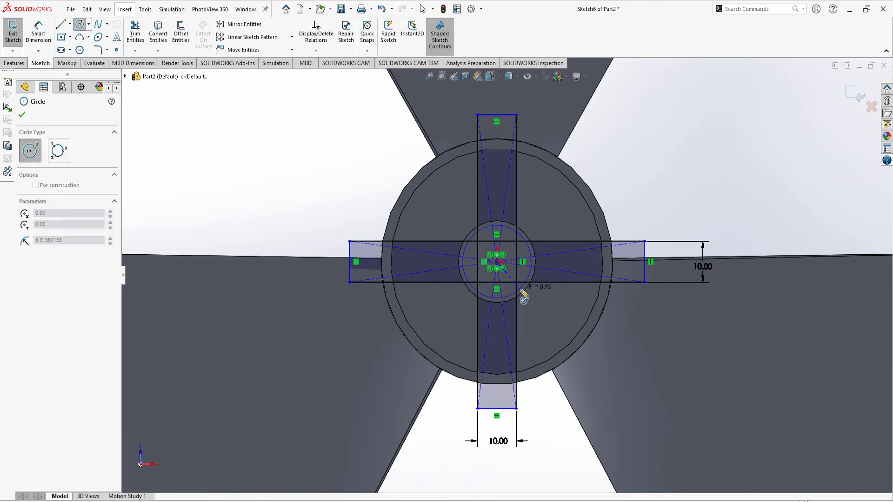
{"action": "left_click", "coordinate": [523, 291]}
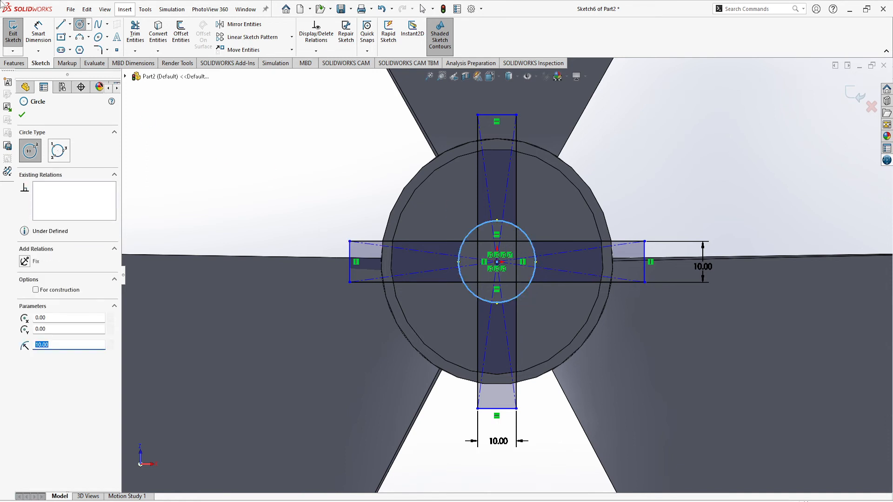
{"action": "left_click", "coordinate": [24, 117]}
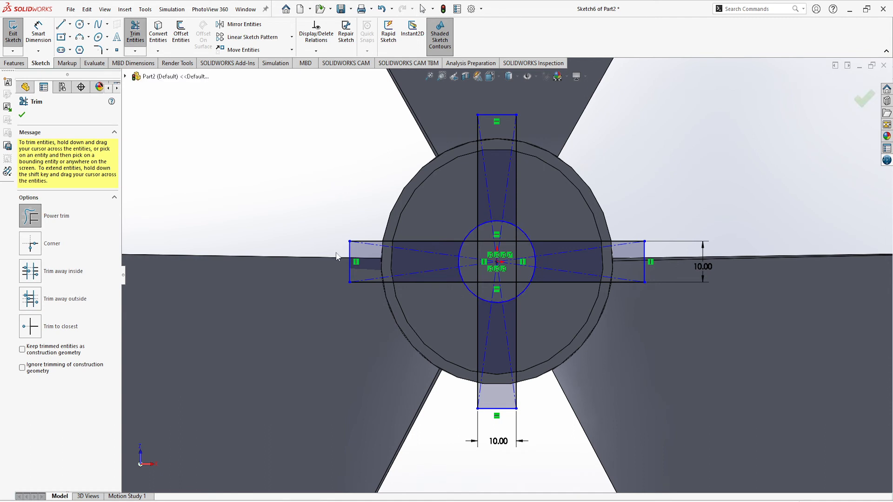
- Trim away the short left edge of the horizontal rectangle, then exit the sketch and reopen it for editing
{"action": "left_click_drag", "start_coordinate": [345, 251], "coordinate": [369, 240]}
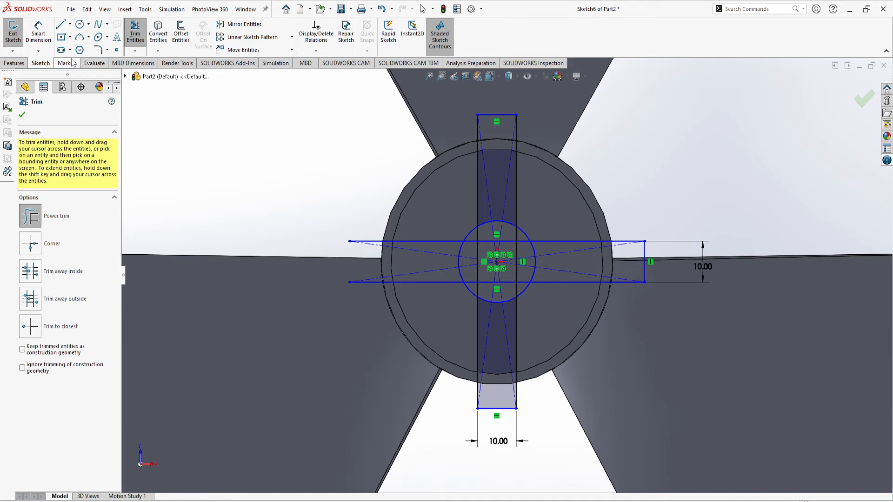
{"action": "left_click", "coordinate": [13, 35]}
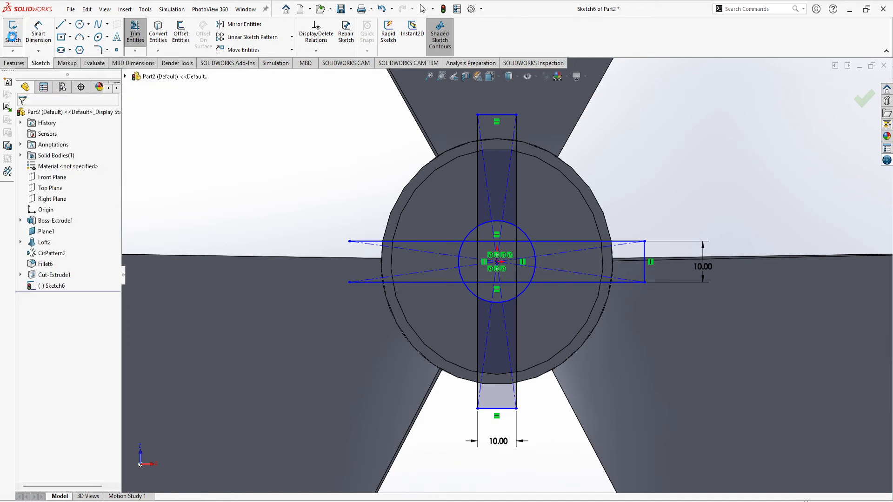
{"action": "right_click", "coordinate": [52, 286]}
{"action": "left_click", "coordinate": [58, 255]}
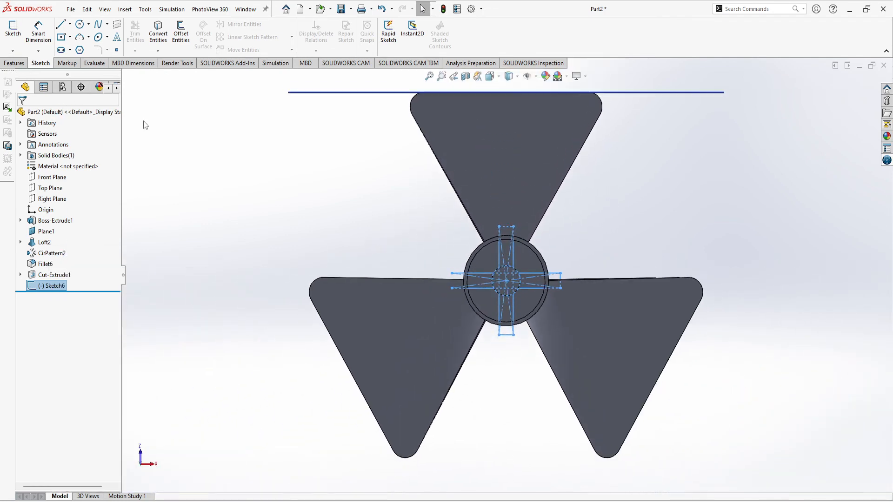
- Convert the circular inner edge of the hub pocket into a sketch circle
{"action": "scroll", "coordinate": [477, 346], "scroll_direction": "down", "scroll_amount": 5}
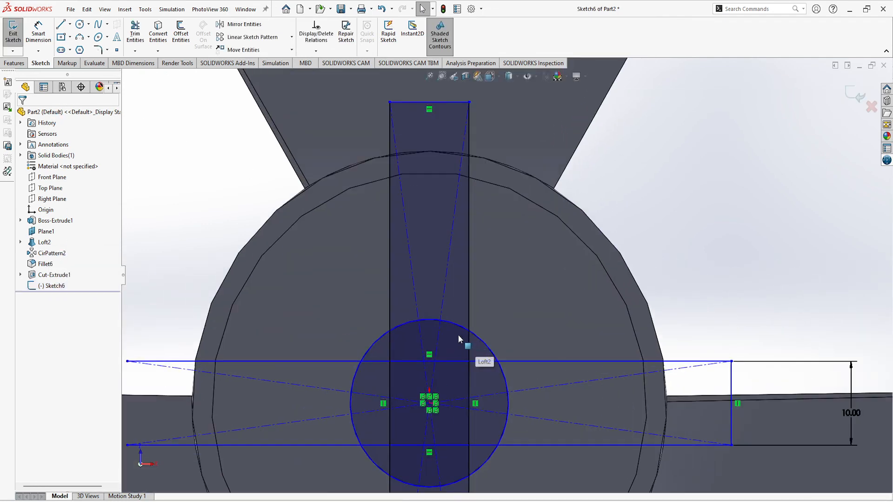
{"action": "scroll", "coordinate": [461, 342], "scroll_direction": "up", "scroll_amount": 3}
{"action": "scroll", "coordinate": [478, 359], "scroll_direction": "down", "scroll_amount": 3}
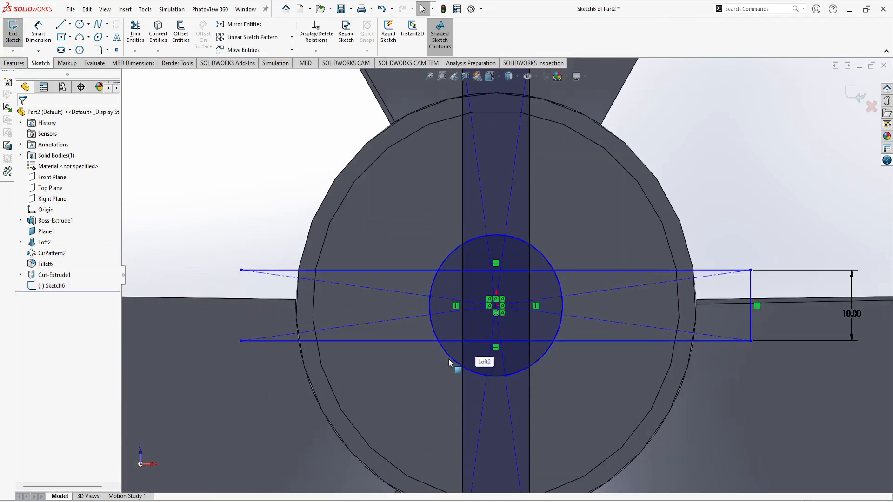
{"action": "left_click", "coordinate": [371, 170]}
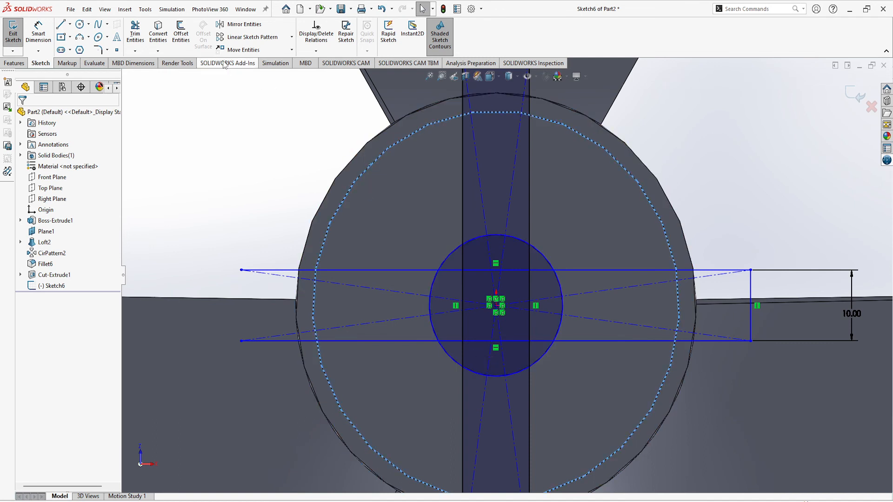
{"action": "left_click", "coordinate": [158, 33]}
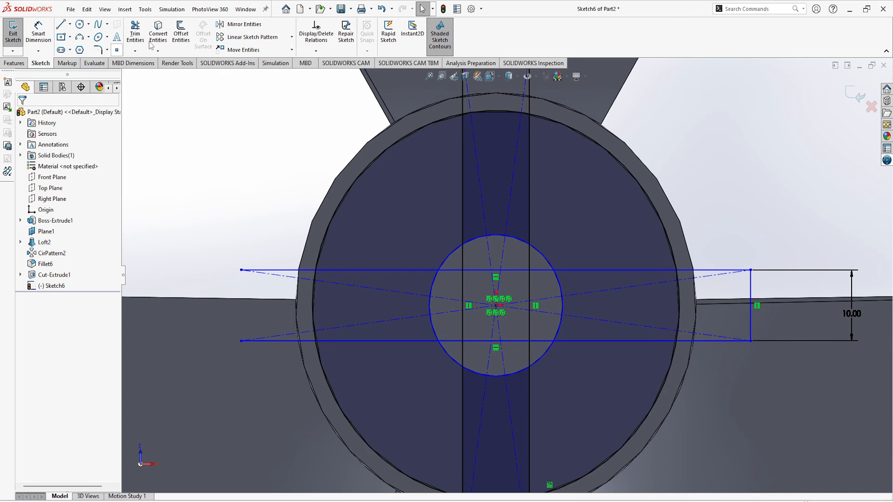
- Power-trim the left, upper and right ends of the crossing rectangles back to the pocket circle
{"action": "left_click", "coordinate": [135, 33]}
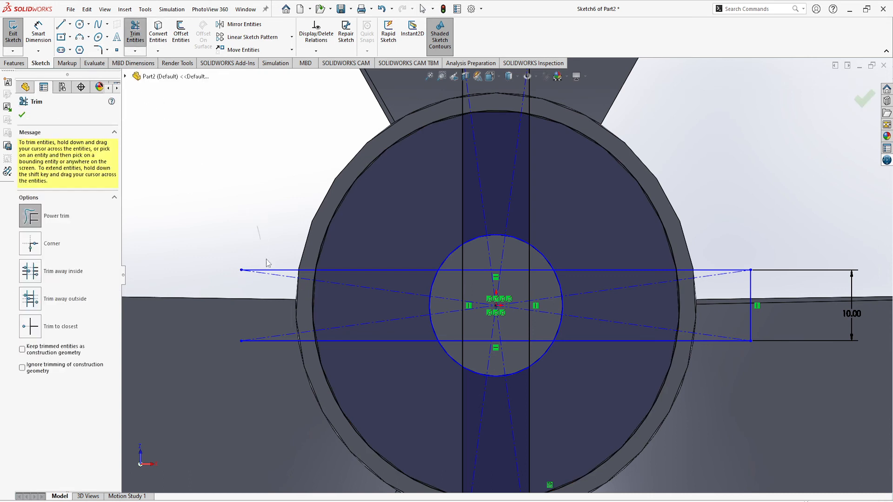
{"action": "mouse_move", "coordinate": [268, 263]}
{"action": "left_mouse_down"}
{"action": "mouse_move", "coordinate": [281, 350]}
{"action": "mouse_move", "coordinate": [312, 361]}
{"action": "left_mouse_up"}
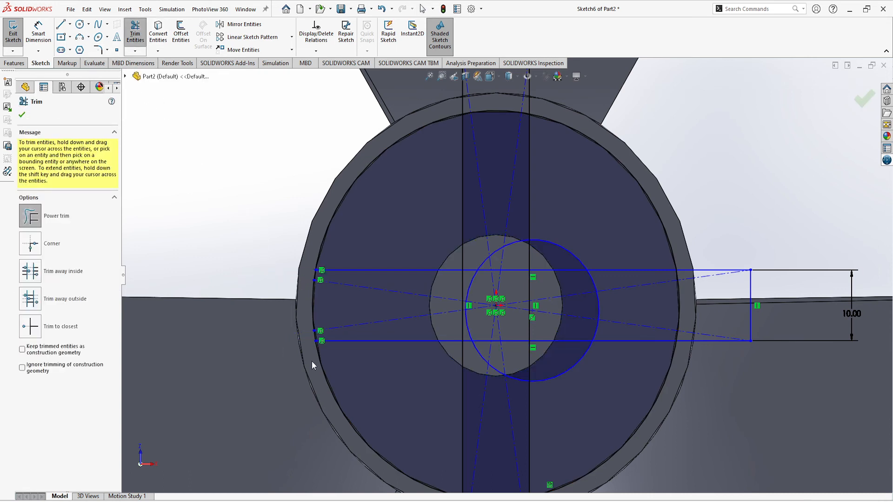
{"action": "mouse_move", "coordinate": [432, 94]}
{"action": "left_mouse_down"}
{"action": "mouse_move", "coordinate": [502, 82]}
{"action": "mouse_move", "coordinate": [555, 88]}
{"action": "left_mouse_up"}
{"action": "mouse_move", "coordinate": [722, 314]}
{"action": "left_mouse_down"}
{"action": "mouse_move", "coordinate": [731, 401]}
{"action": "mouse_move", "coordinate": [771, 309]}
{"action": "mouse_move", "coordinate": [688, 384]}
{"action": "left_mouse_up"}
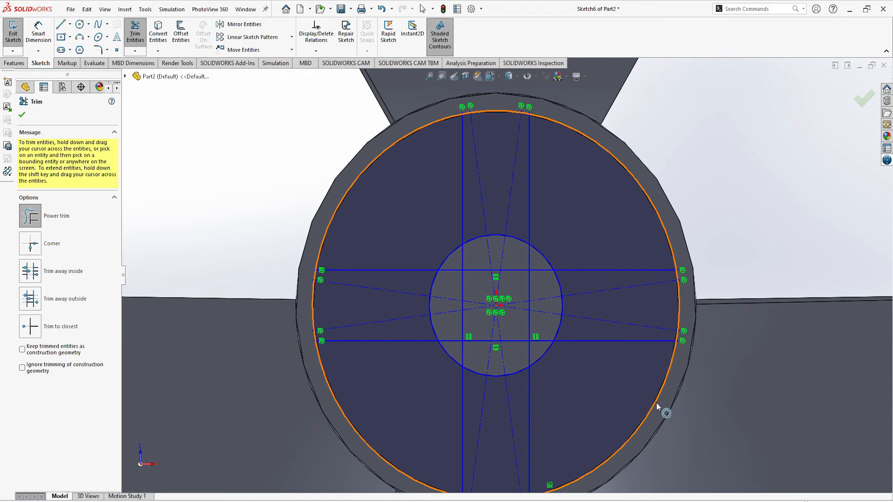
- Power-trim the rectangle edges and diagonals where they cross inside the central post circle
{"action": "left_click_drag", "start_coordinate": [484, 306], "coordinate": [476, 263]}
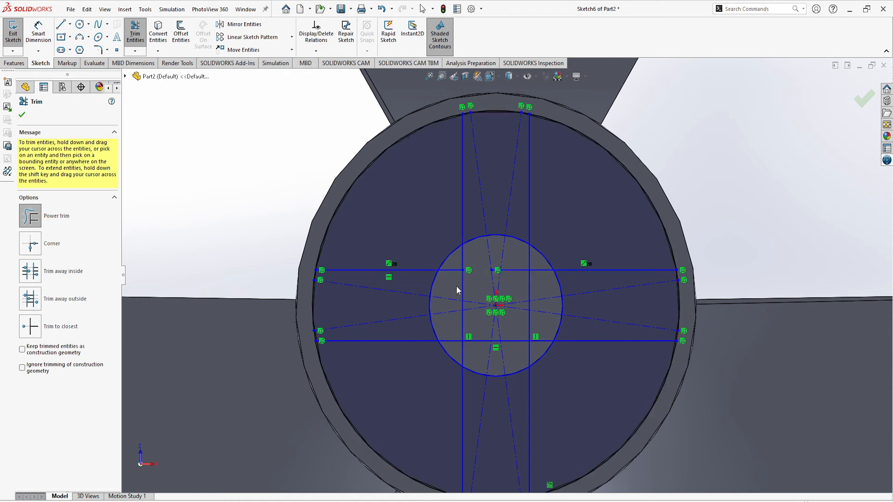
{"action": "mouse_move", "coordinate": [463, 263]}
{"action": "left_mouse_down"}
{"action": "mouse_move", "coordinate": [456, 295]}
{"action": "mouse_move", "coordinate": [468, 349]}
{"action": "mouse_move", "coordinate": [512, 364]}
{"action": "mouse_move", "coordinate": [529, 358]}
{"action": "mouse_move", "coordinate": [531, 261]}
{"action": "mouse_move", "coordinate": [494, 259]}
{"action": "mouse_move", "coordinate": [470, 273]}
{"action": "mouse_move", "coordinate": [459, 310]}
{"action": "left_mouse_up"}
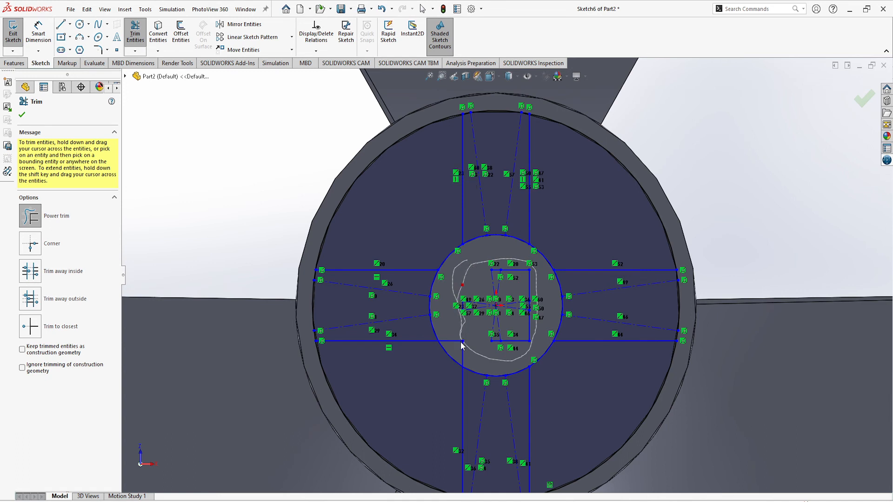
{"action": "left_click_drag", "start_coordinate": [462, 345], "coordinate": [465, 354]}
{"action": "mouse_move", "coordinate": [515, 338]}
{"action": "left_mouse_down"}
{"action": "mouse_move", "coordinate": [535, 318]}
{"action": "mouse_move", "coordinate": [508, 268]}
{"action": "mouse_move", "coordinate": [512, 307]}
{"action": "mouse_move", "coordinate": [498, 323]}
{"action": "left_mouse_up"}
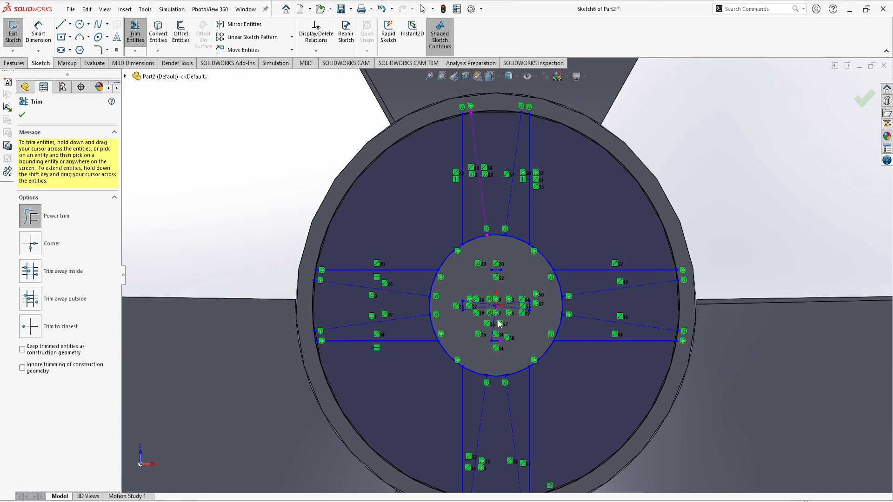
{"action": "mouse_move", "coordinate": [495, 261]}
{"action": "left_mouse_down"}
{"action": "mouse_move", "coordinate": [509, 301]}
{"action": "mouse_move", "coordinate": [527, 292]}
{"action": "mouse_move", "coordinate": [520, 308]}
{"action": "left_mouse_up"}
- Trim the leftover short edge and diagonal fragments around the origin inside the central post circle
{"action": "scroll", "coordinate": [478, 350], "scroll_direction": "down", "scroll_amount": 5}
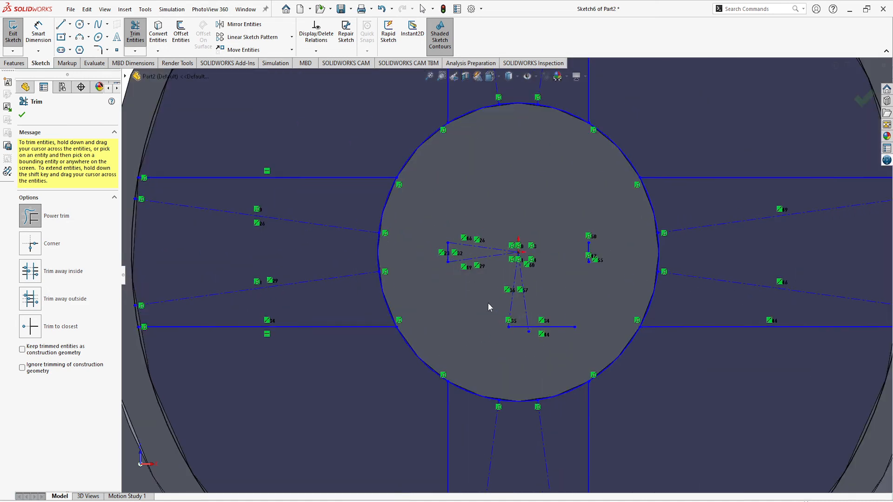
{"action": "scroll", "coordinate": [487, 303], "scroll_direction": "down", "scroll_amount": 2}
{"action": "left_click_drag", "start_coordinate": [443, 255], "coordinate": [455, 245]}
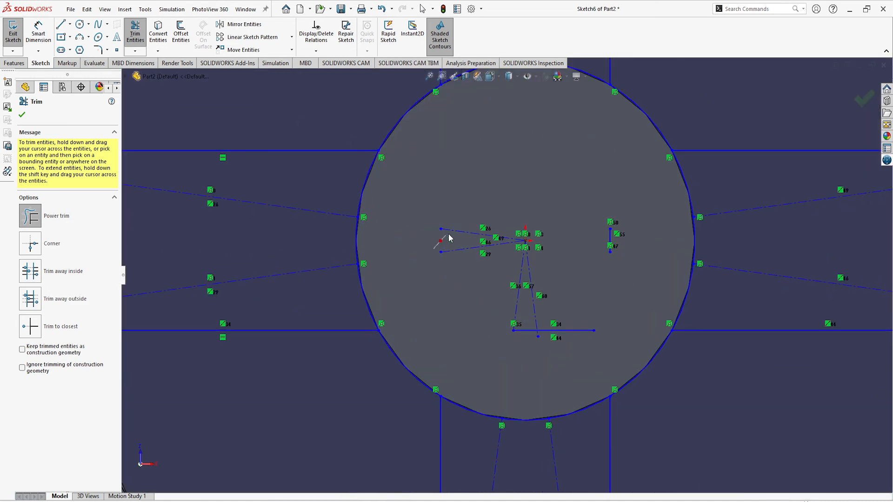
{"action": "left_click_drag", "start_coordinate": [534, 343], "coordinate": [516, 315]}
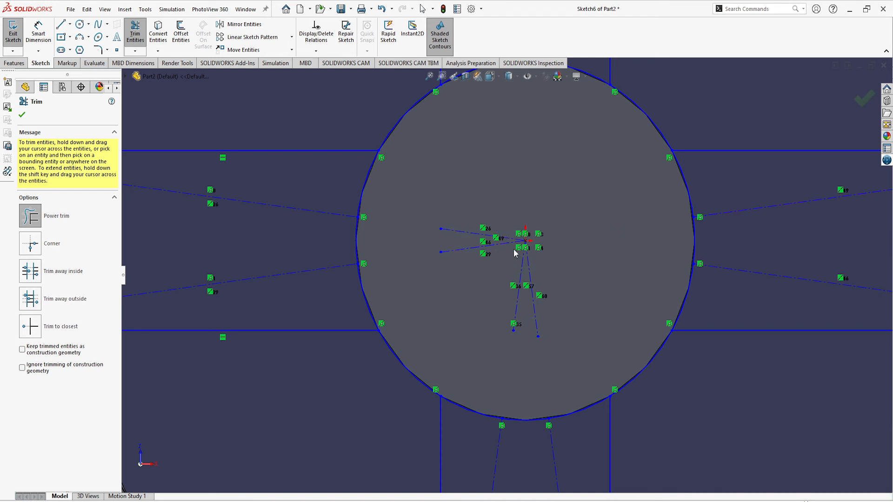
{"action": "left_click_drag", "start_coordinate": [508, 209], "coordinate": [543, 294]}
{"action": "scroll", "coordinate": [532, 257], "scroll_direction": "up", "scroll_amount": 4}
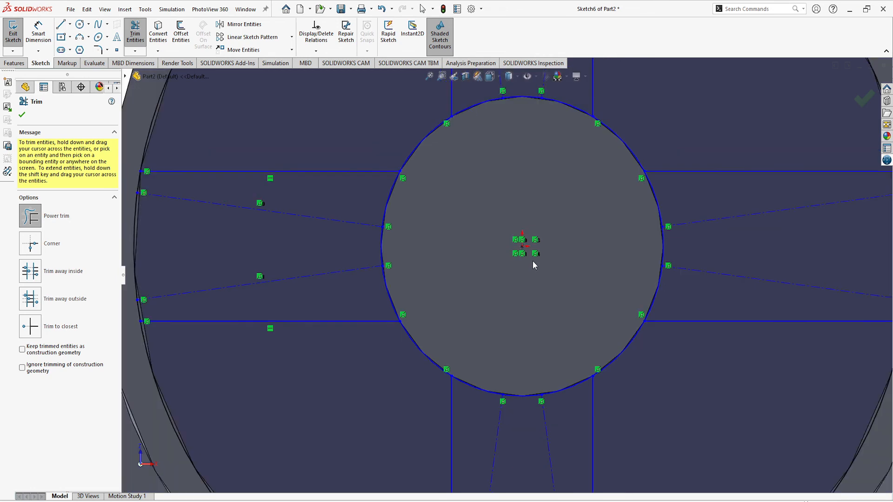
{"action": "mouse_move", "coordinate": [541, 223]}
{"action": "left_mouse_down"}
{"action": "mouse_move", "coordinate": [526, 288]}
{"action": "mouse_move", "coordinate": [535, 278]}
{"action": "left_mouse_up"}
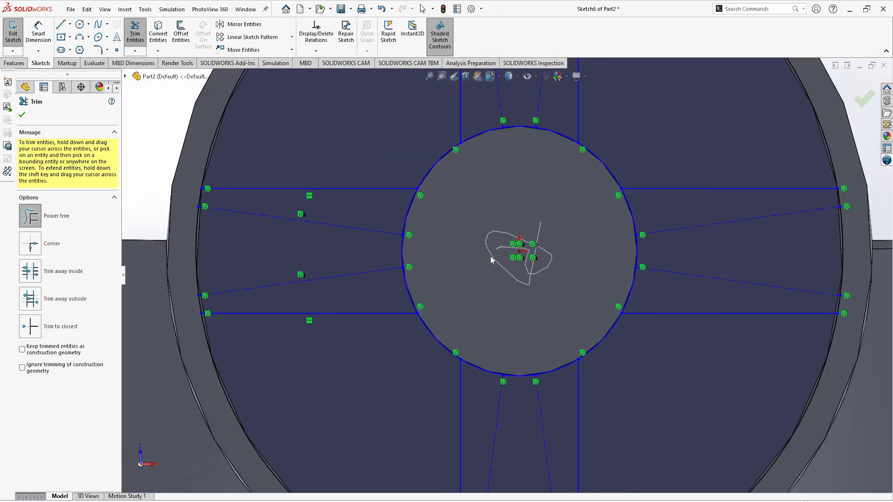
{"action": "left_click_drag", "start_coordinate": [490, 259], "coordinate": [513, 293]}
- Trim the lower end of the vertical rectangle and its diagonals back to the pocket circle
{"action": "scroll", "coordinate": [515, 299], "scroll_direction": "up", "scroll_amount": 3}
{"action": "scroll", "coordinate": [463, 463], "scroll_direction": "down", "scroll_amount": 4}
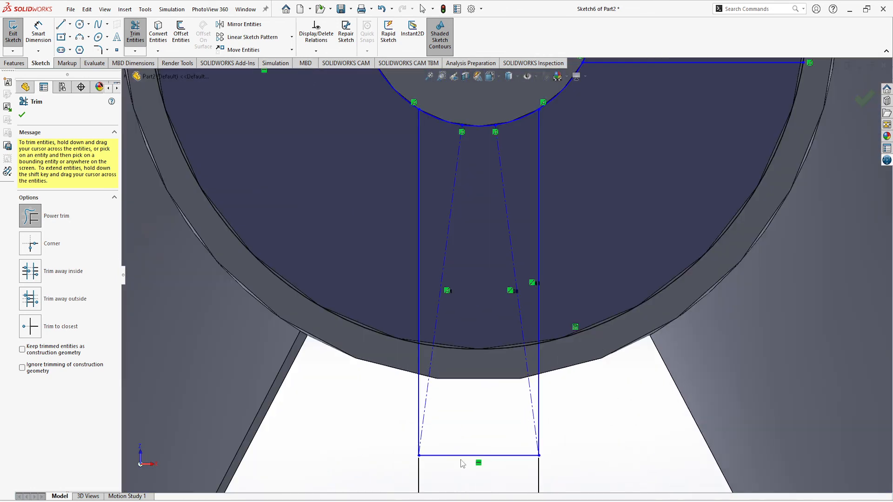
{"action": "mouse_move", "coordinate": [409, 426]}
{"action": "left_mouse_down"}
{"action": "mouse_move", "coordinate": [563, 425]}
{"action": "mouse_move", "coordinate": [512, 478]}
{"action": "left_mouse_up"}
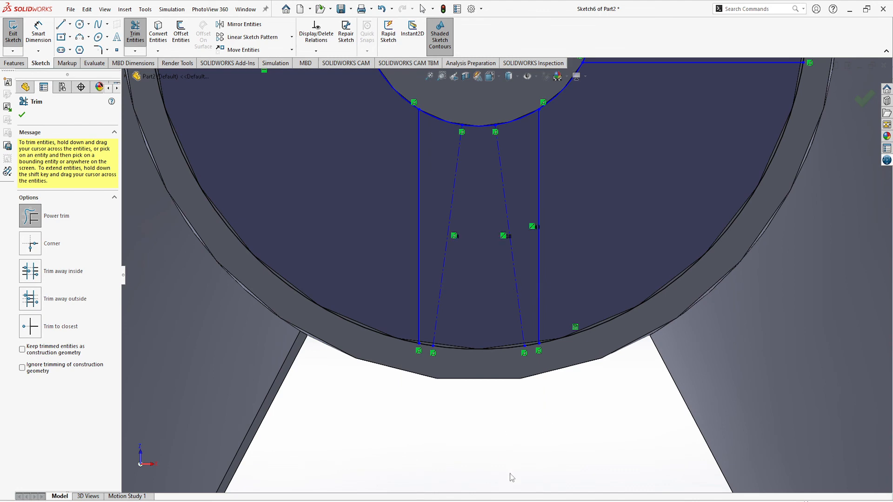
- Extrude the four rib regions between the central post and the pocket wall 40 mm blind, merged with the hub
{"action": "scroll", "coordinate": [512, 474], "scroll_direction": "up", "scroll_amount": 4}
{"action": "scroll", "coordinate": [525, 280], "scroll_direction": "down", "scroll_amount": 2}
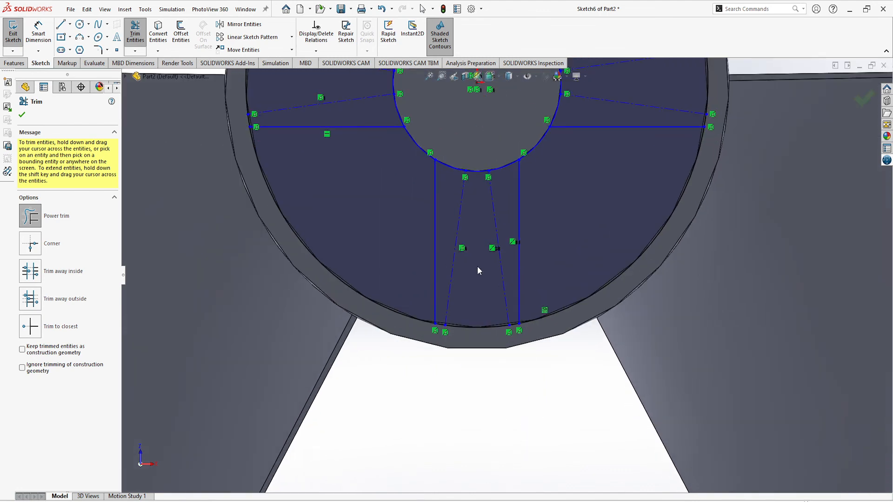
{"action": "scroll", "coordinate": [525, 272], "scroll_direction": "up", "scroll_amount": 4}
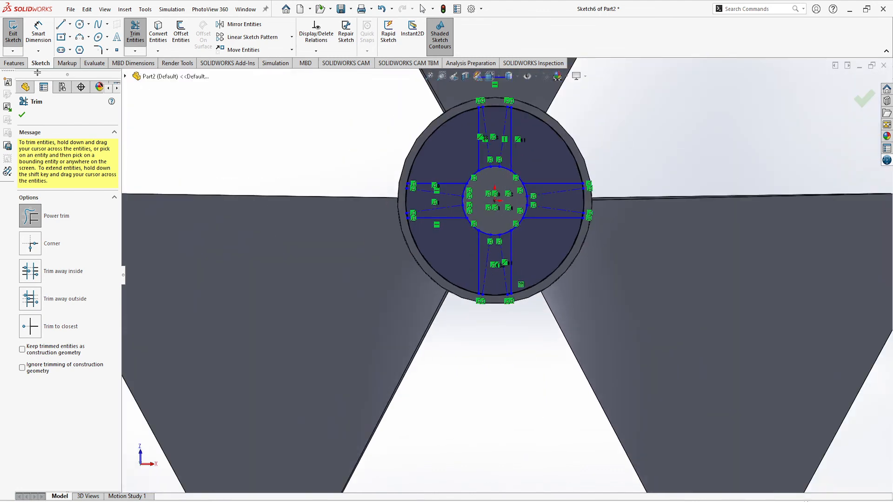
{"action": "left_click", "coordinate": [14, 63]}
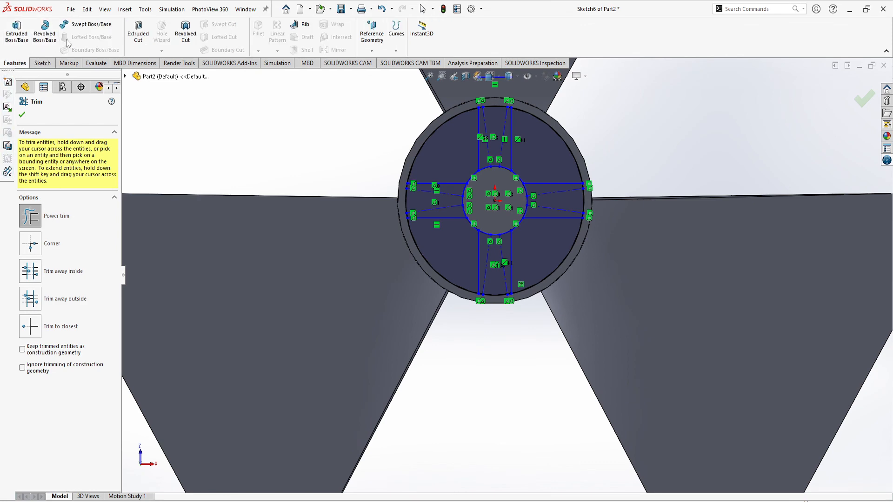
{"action": "left_click", "coordinate": [17, 30]}
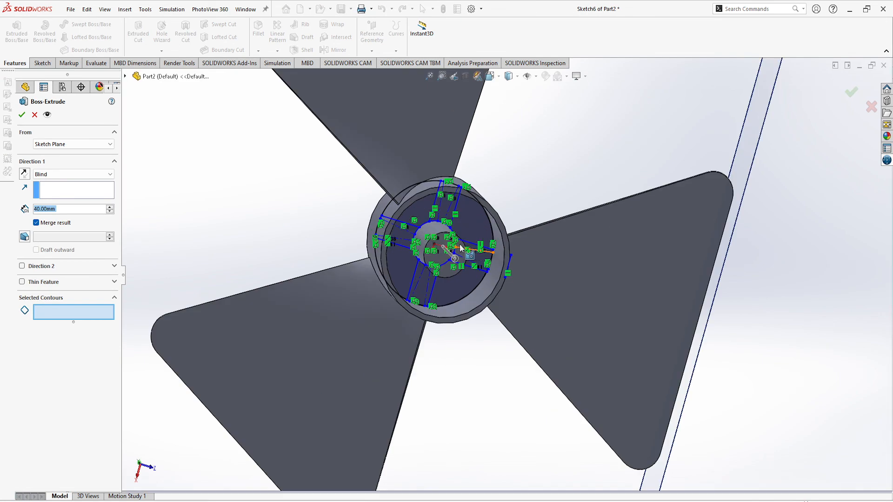
{"action": "scroll", "coordinate": [461, 247], "scroll_direction": "down", "scroll_amount": 6}
{"action": "left_click", "coordinate": [326, 235]}
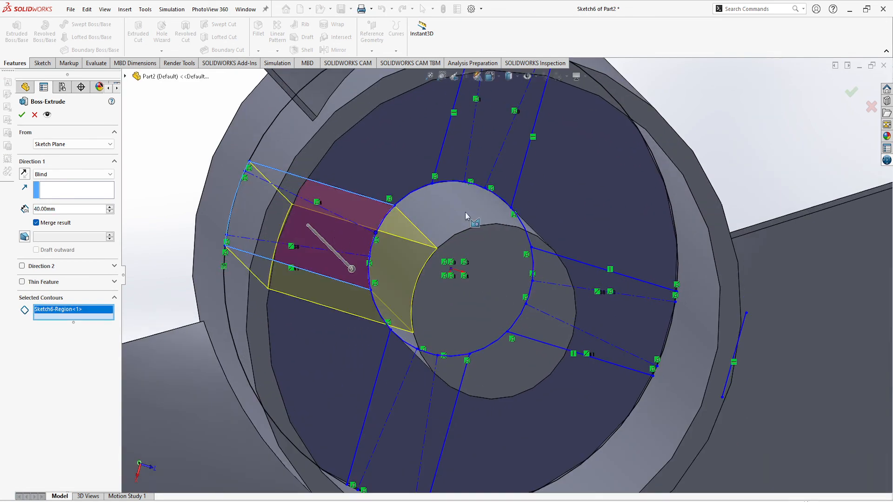
{"action": "left_click", "coordinate": [522, 144]}
{"action": "left_click", "coordinate": [604, 307]}
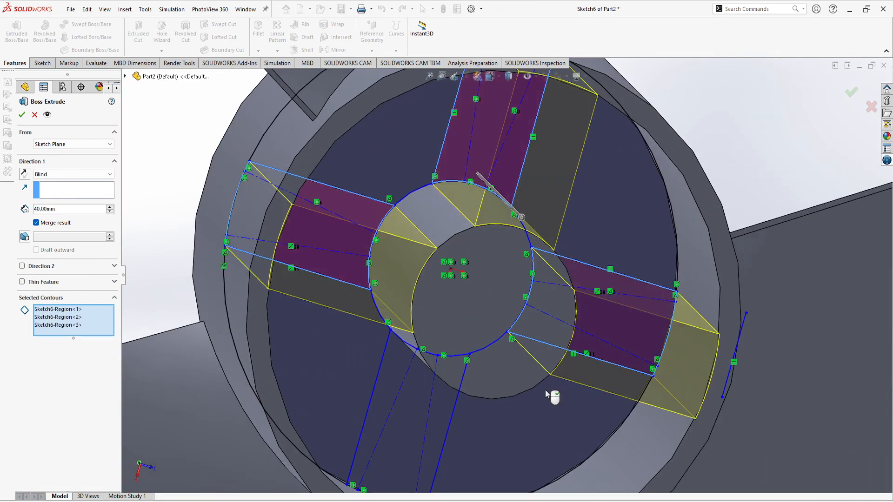
{"action": "left_click", "coordinate": [398, 440]}
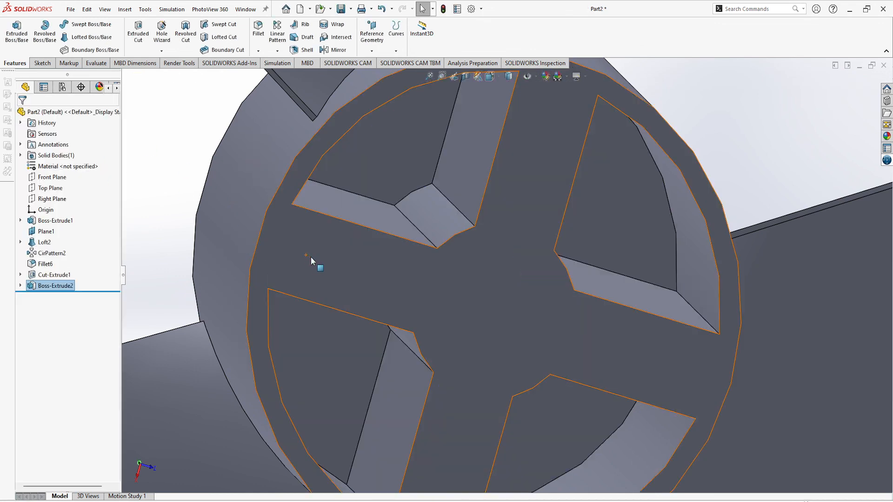
- Start a sketch on the hub's ribbed end face and draw a circle of about 6.3 mm radius centred on the origin
{"action": "scroll", "coordinate": [313, 259], "scroll_direction": "up", "scroll_amount": 8}
{"action": "middle_click_drag", "start_coordinate": [532, 319], "coordinate": [504, 290]}
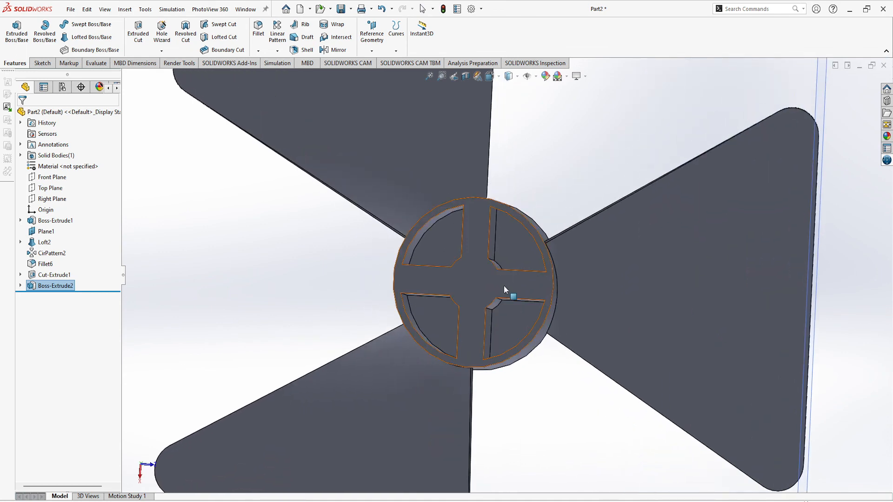
{"action": "left_click", "coordinate": [476, 292]}
{"action": "left_click", "coordinate": [42, 63]}
{"action": "left_click", "coordinate": [13, 28]}
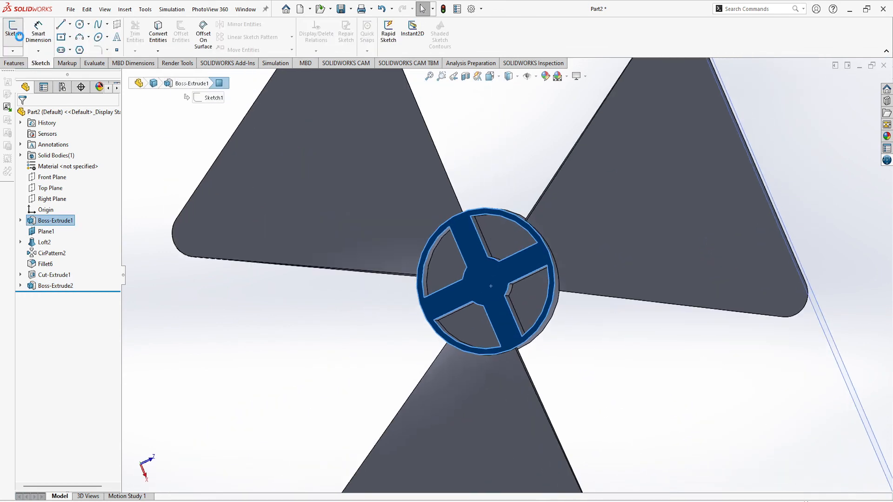
{"action": "left_click", "coordinate": [80, 23]}
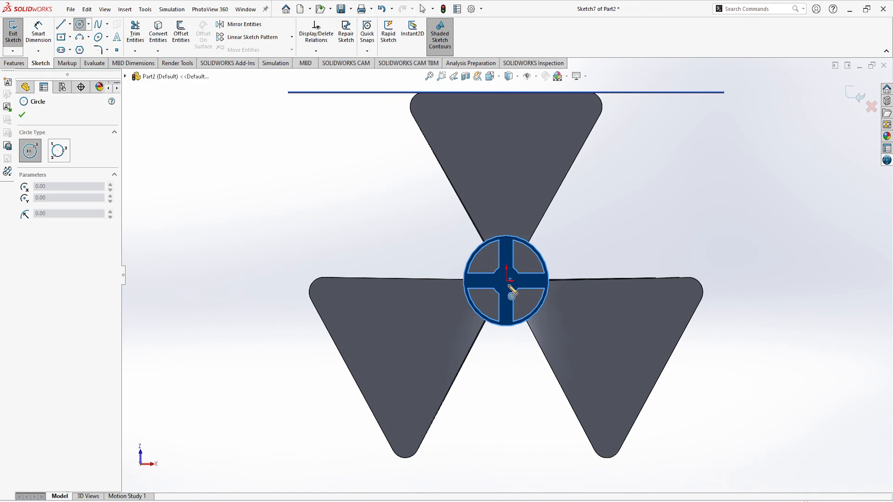
{"action": "left_click", "coordinate": [506, 282]}
{"action": "left_click", "coordinate": [513, 288]}
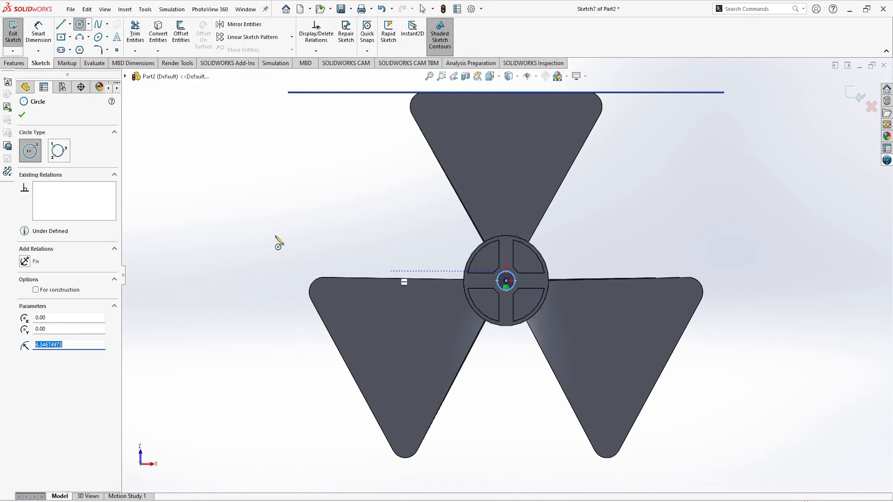
- Dimension the central circle's diameter and set it to 10 mm
{"action": "left_click", "coordinate": [39, 30]}
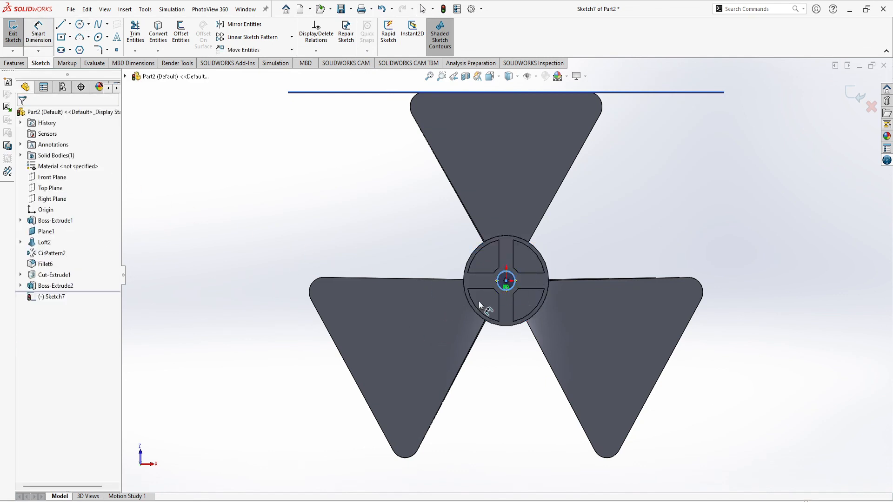
{"action": "left_click", "coordinate": [512, 274]}
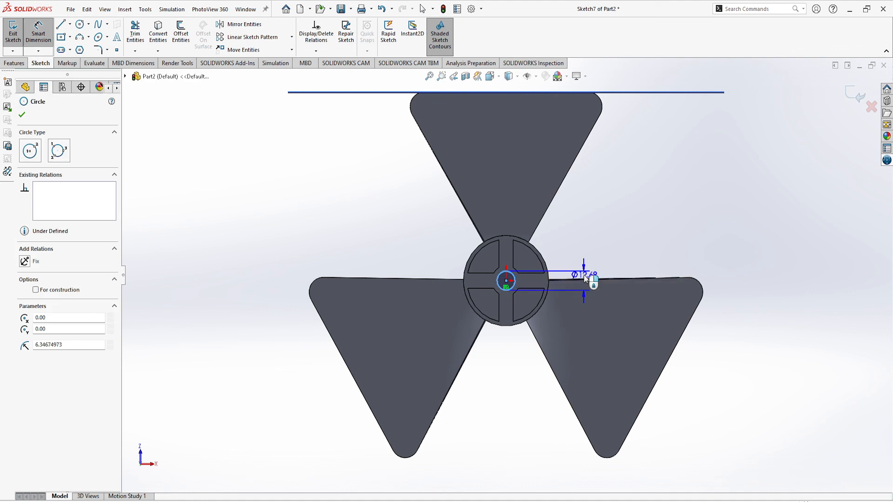
{"action": "left_click", "coordinate": [734, 284]}
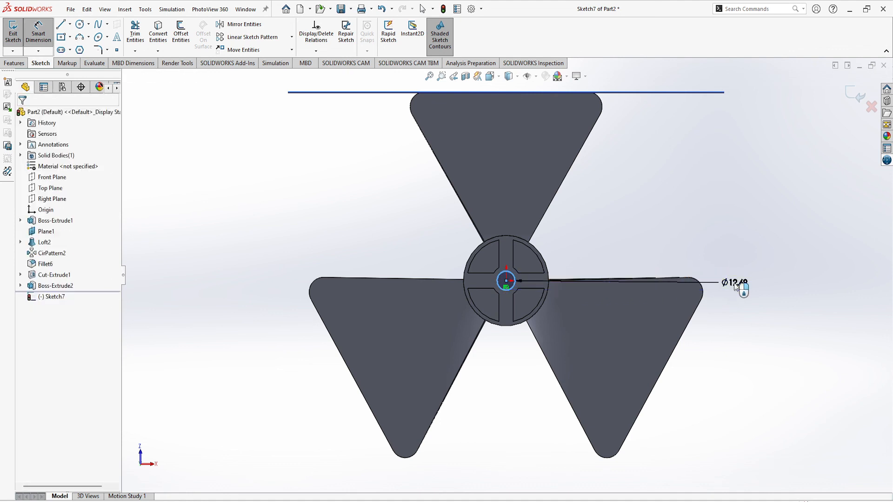
{"action": "type", "text": "10"}
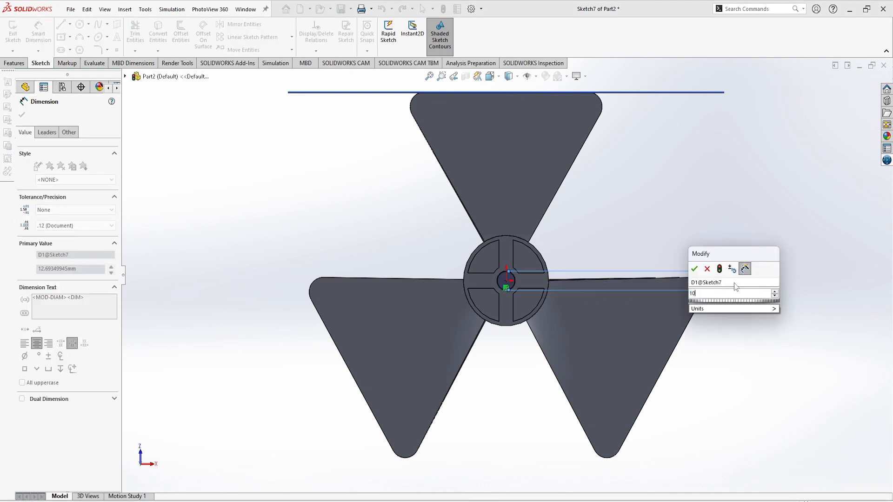
{"action": "key", "text": "Return"}
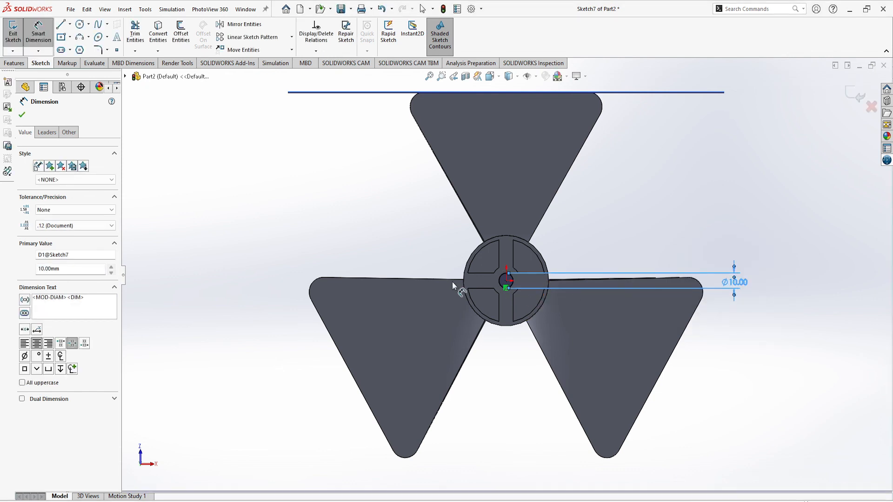
- Cut the central circle 15 mm deep into the hub as a blind Extruded Cut
{"action": "left_click", "coordinate": [14, 64]}
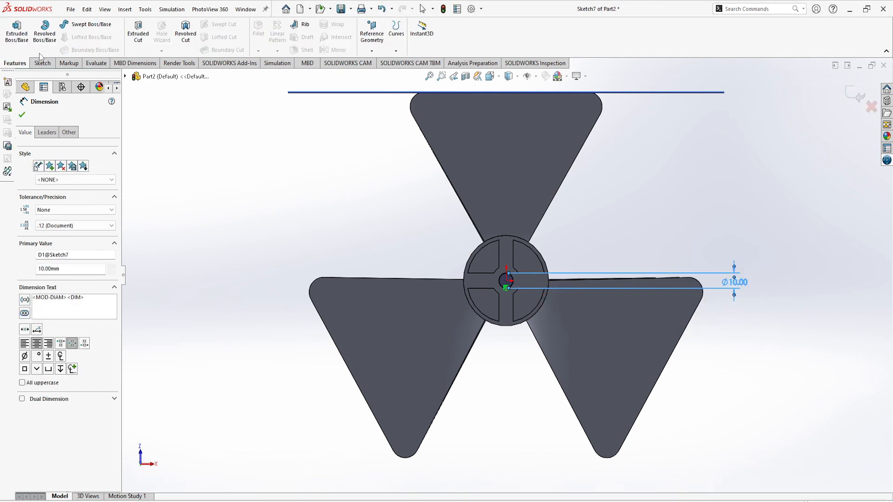
{"action": "left_click", "coordinate": [130, 31]}
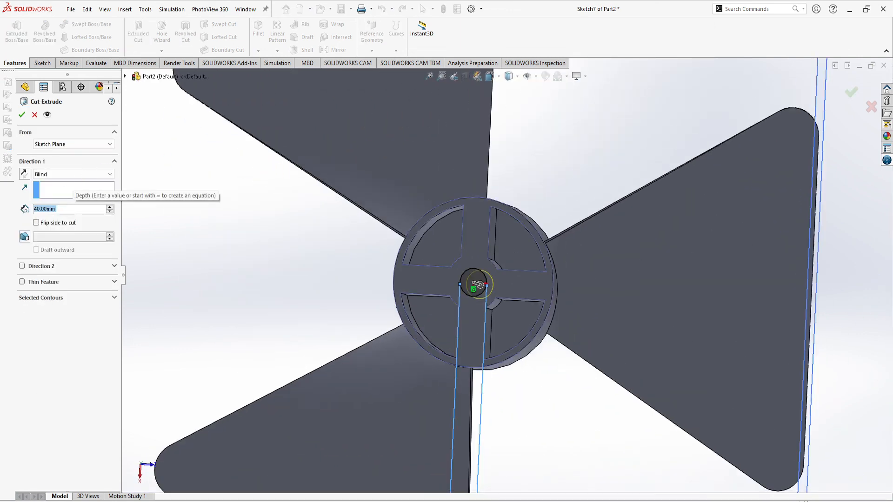
{"action": "type", "text": "20"}
{"action": "key", "text": "BackSpace"}
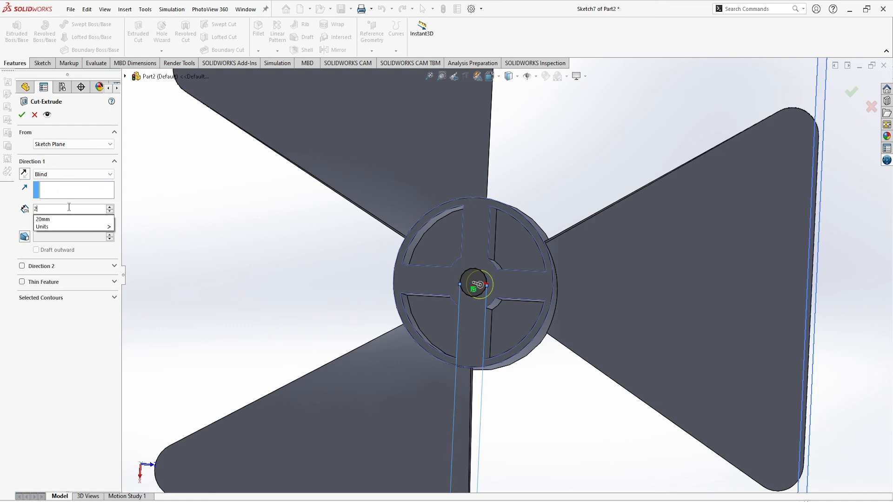
{"action": "key", "text": "BackSpace"}
{"action": "type", "text": "15"}
{"action": "key", "text": "Return"}
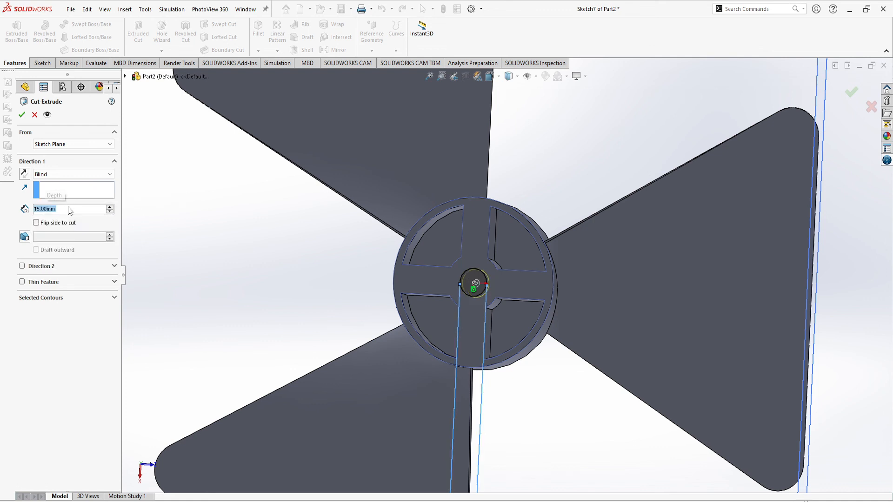
{"action": "left_click", "coordinate": [21, 115]}
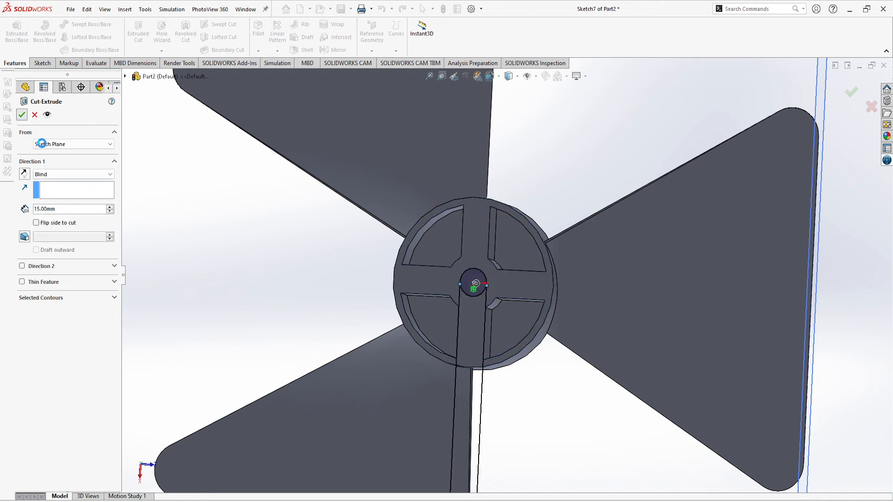
- Inspect the finished fan from both sides, including the ribbed hub, central hole and blades
{"action": "mouse_move", "coordinate": [576, 426]}
{"action": "middle_mouse_down"}
{"action": "mouse_move", "coordinate": [450, 351]}
{"action": "mouse_move", "coordinate": [545, 386]}
{"action": "middle_mouse_up"}
{"action": "scroll", "coordinate": [545, 388], "scroll_direction": "up", "scroll_amount": 4}
{"action": "mouse_move", "coordinate": [481, 375]}
{"action": "middle_mouse_down"}
{"action": "mouse_move", "coordinate": [413, 350]}
{"action": "mouse_move", "coordinate": [459, 257]}
{"action": "mouse_move", "coordinate": [450, 330]}
{"action": "mouse_move", "coordinate": [572, 297]}
{"action": "mouse_move", "coordinate": [562, 303]}
{"action": "middle_mouse_up"}
{"action": "scroll", "coordinate": [451, 330], "scroll_direction": "down", "scroll_amount": 4}
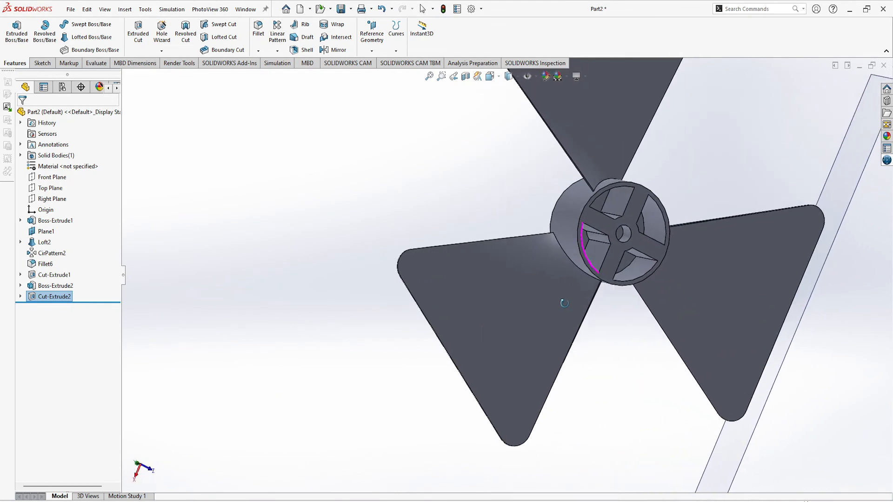
{"action": "middle_click_drag", "start_coordinate": [265, 252], "coordinate": [385, 257]}
{"action": "scroll", "coordinate": [385, 259], "scroll_direction": "up", "scroll_amount": 4}
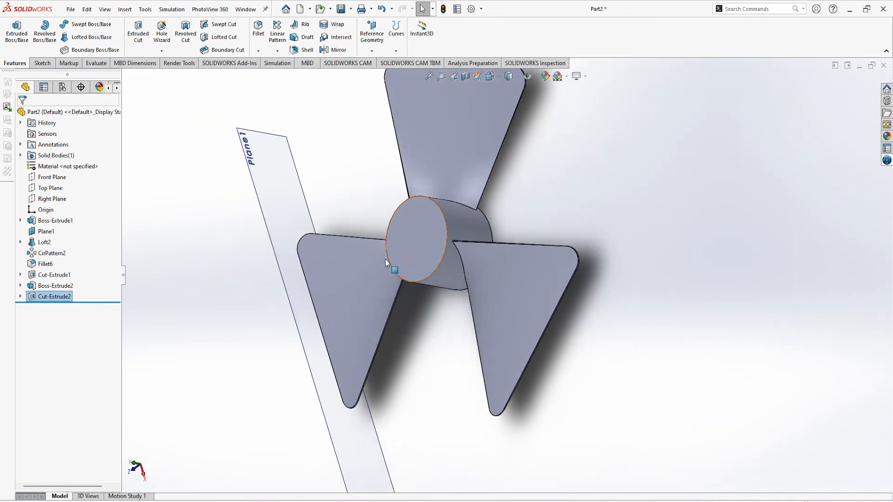
{"action": "mouse_move", "coordinate": [624, 501]}
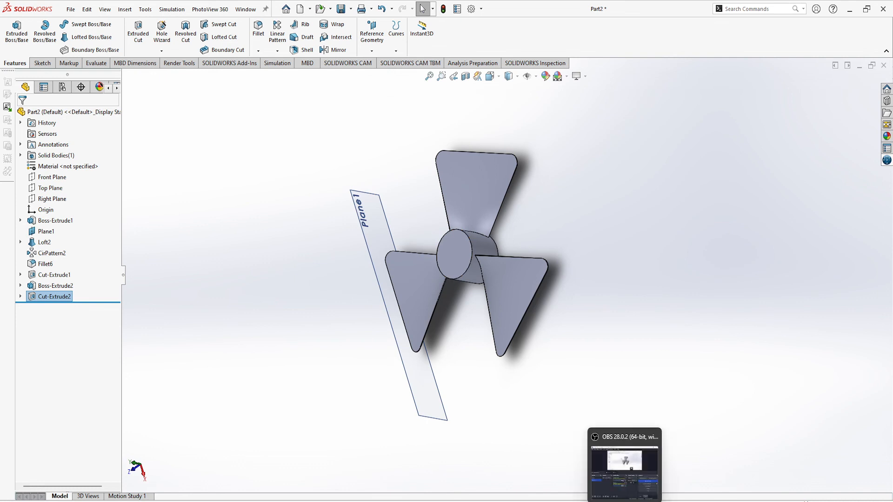
{"action": "left_click", "coordinate": [625, 467]}
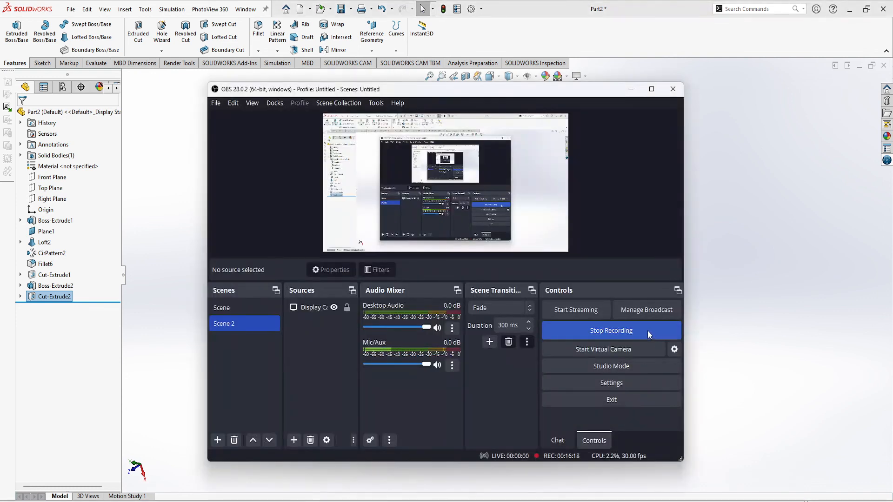